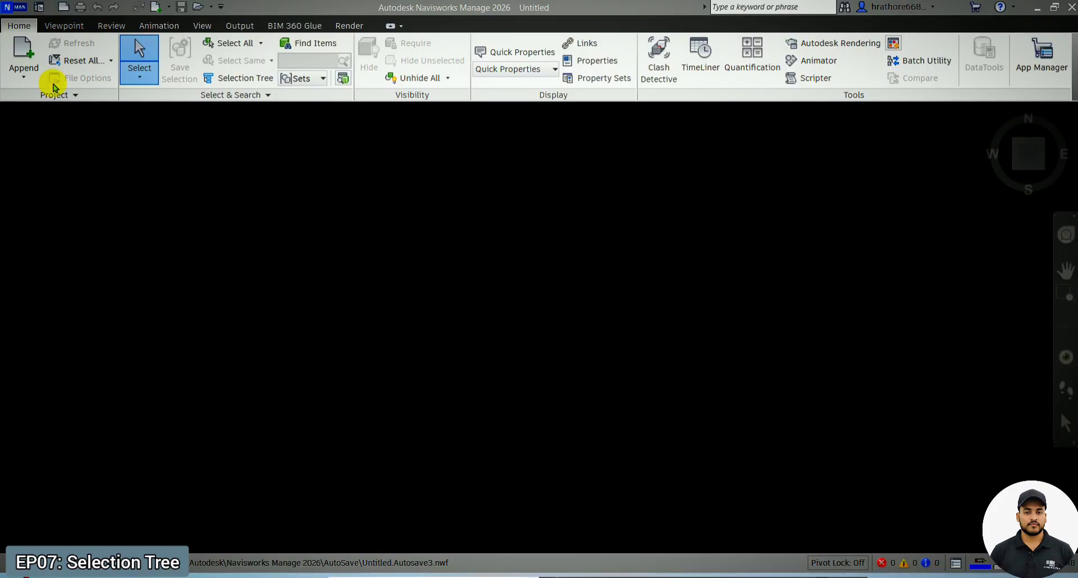
# Step: Append the Architecture NWC file from the NWC Export folder and orbit the building to a raised front view
pyautogui.click(23, 77)
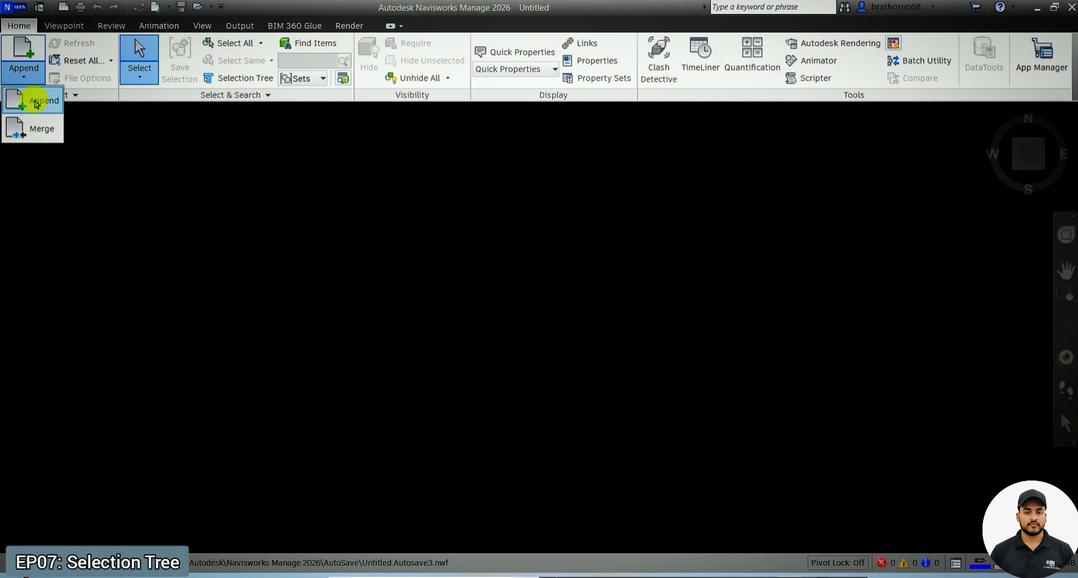
pyautogui.click(46, 107)
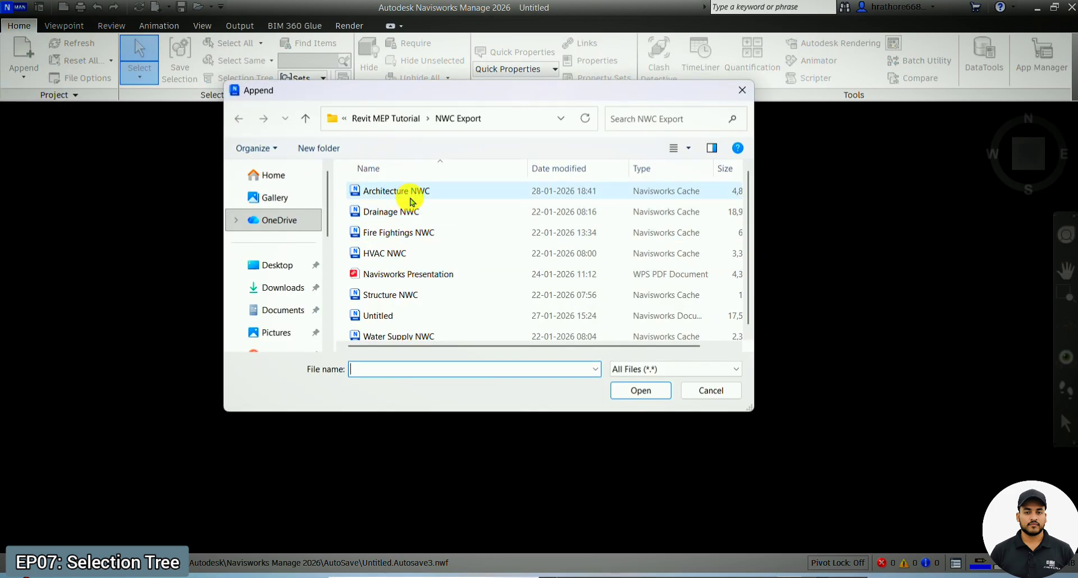
pyautogui.click(409, 190)
pyautogui.click(630, 390)
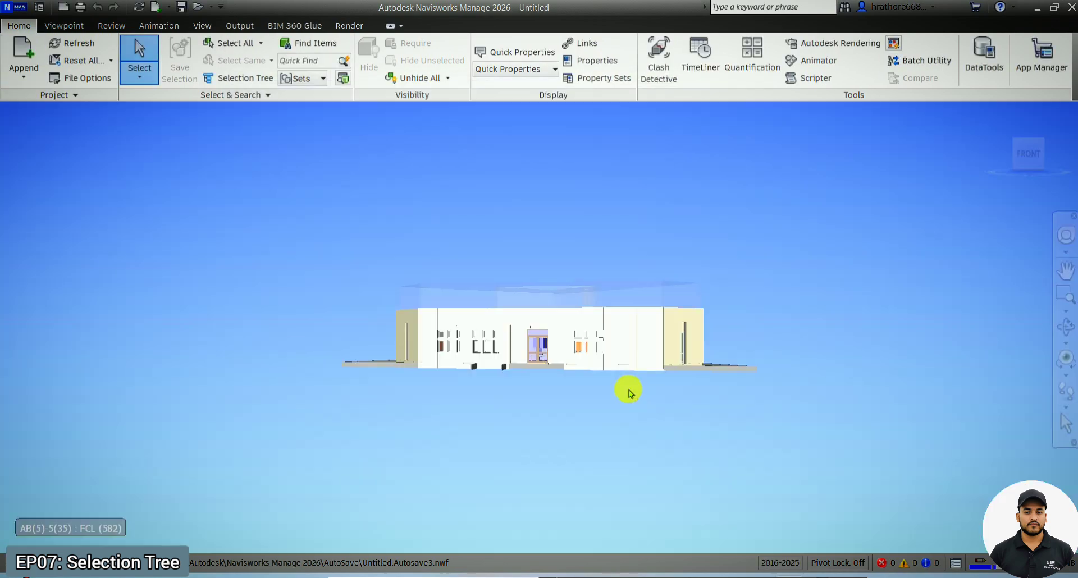
pyautogui.click(1064, 326)
pyautogui.moveTo(975, 317); pyautogui.dragTo(566, 132)
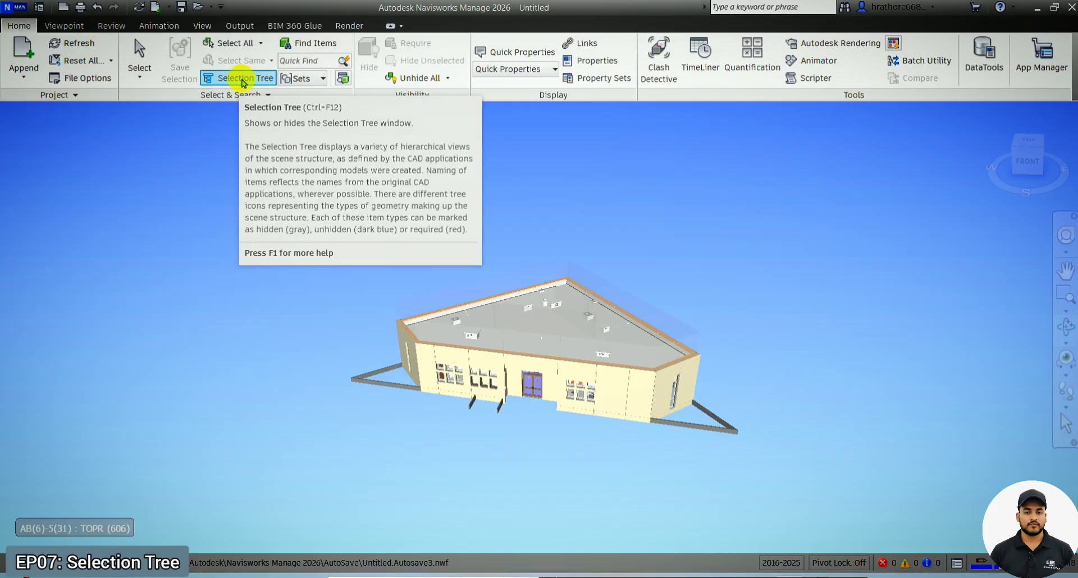
# Step: Show the Selection Tree window, try its auto-hide behaviour, and keep it pinned open beside the model
pyautogui.click(243, 79)
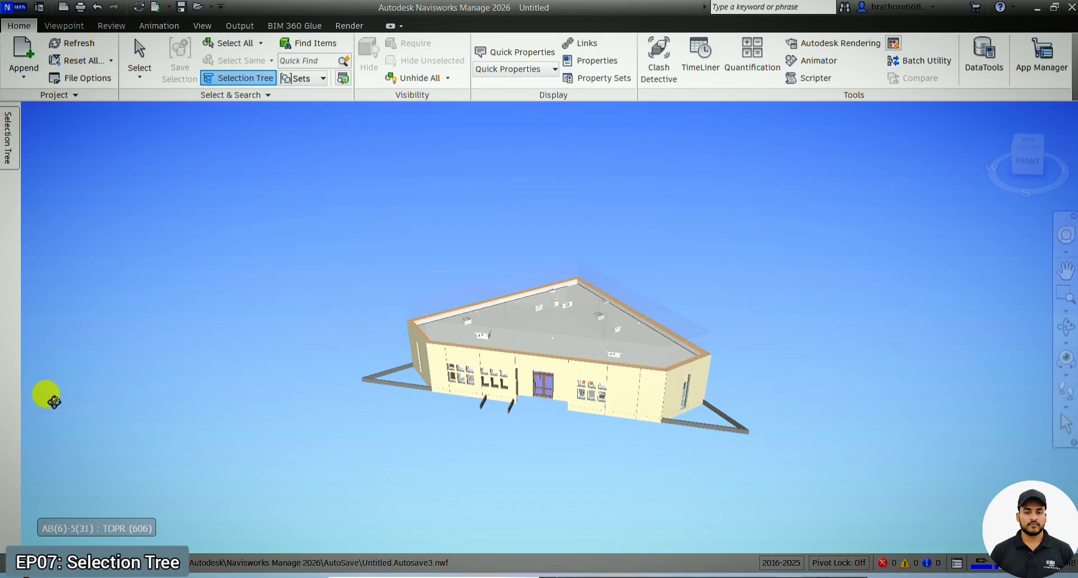
pyautogui.click(12, 154)
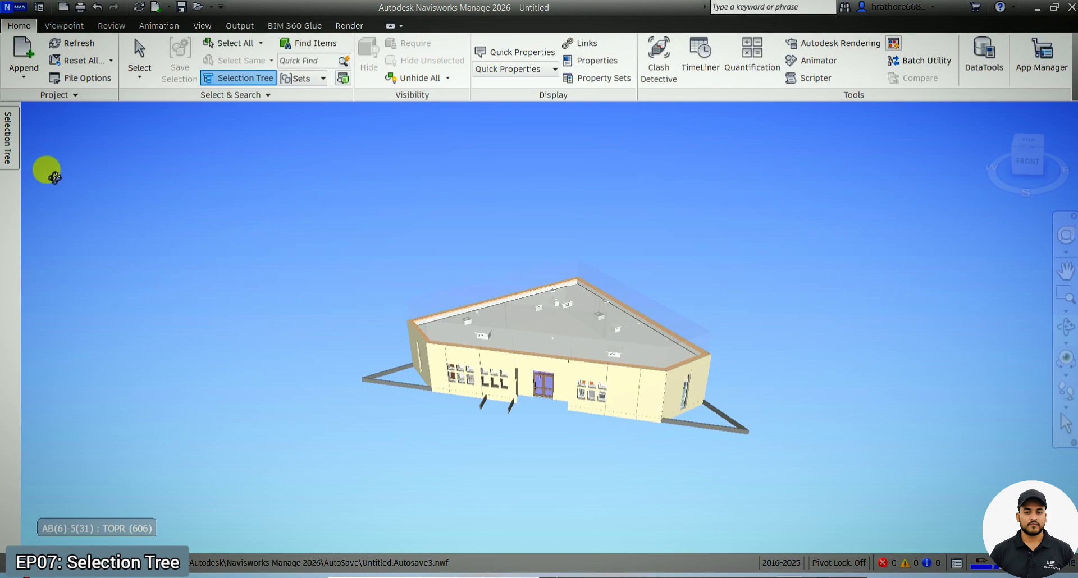
pyautogui.moveTo(12, 155)
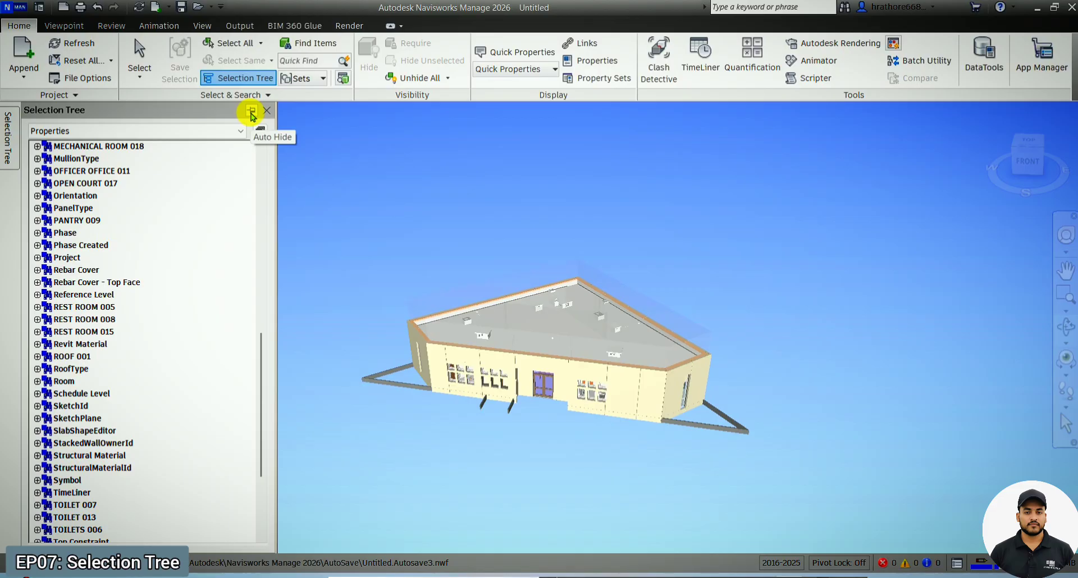
pyautogui.click(251, 112)
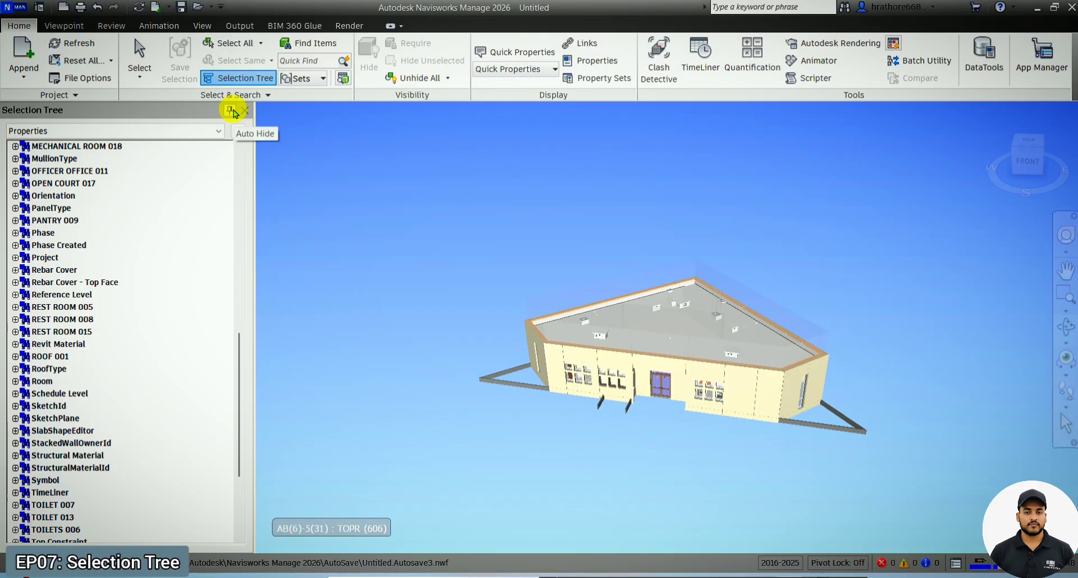
pyautogui.click(231, 111)
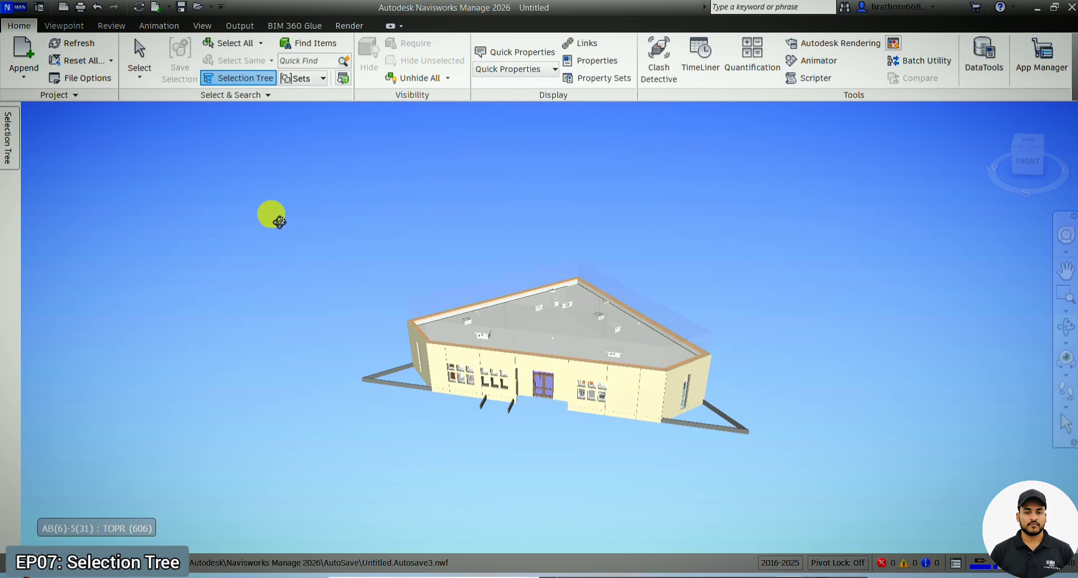
pyautogui.scroll(5, 567, 336)
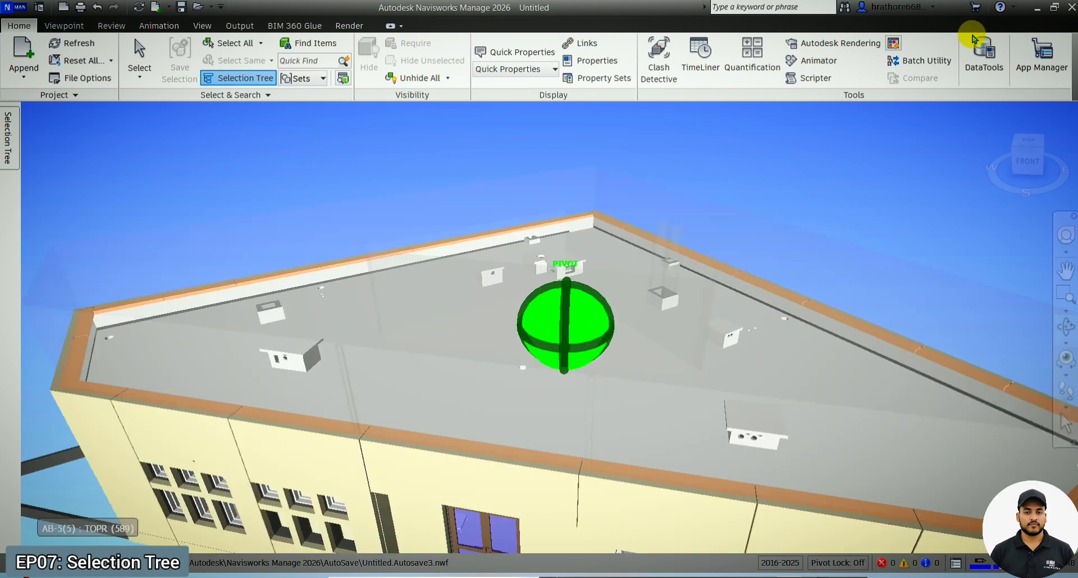
pyautogui.scroll(-3, 879, 229)
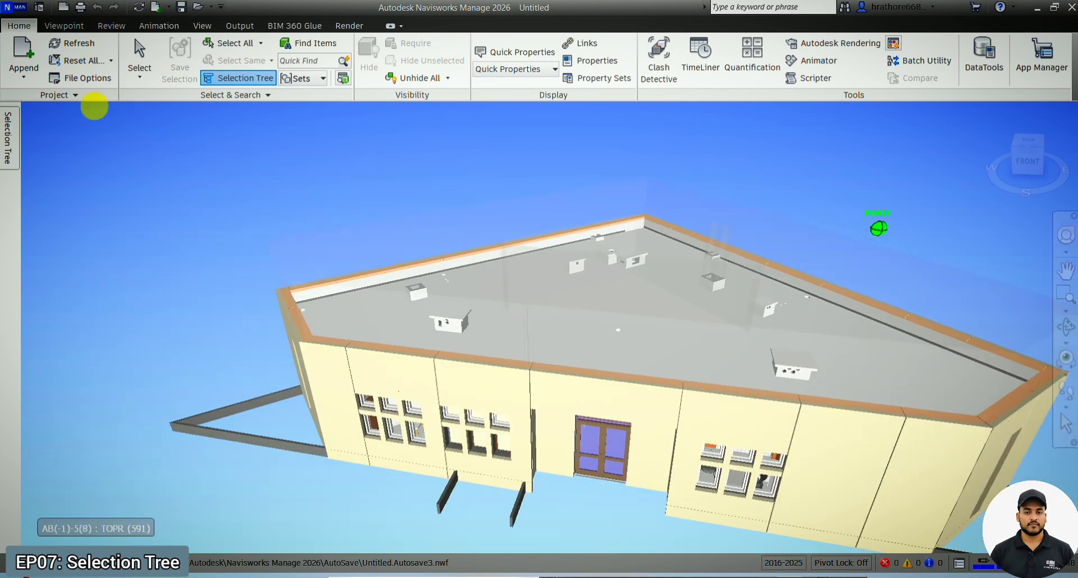
pyautogui.moveTo(10, 135)
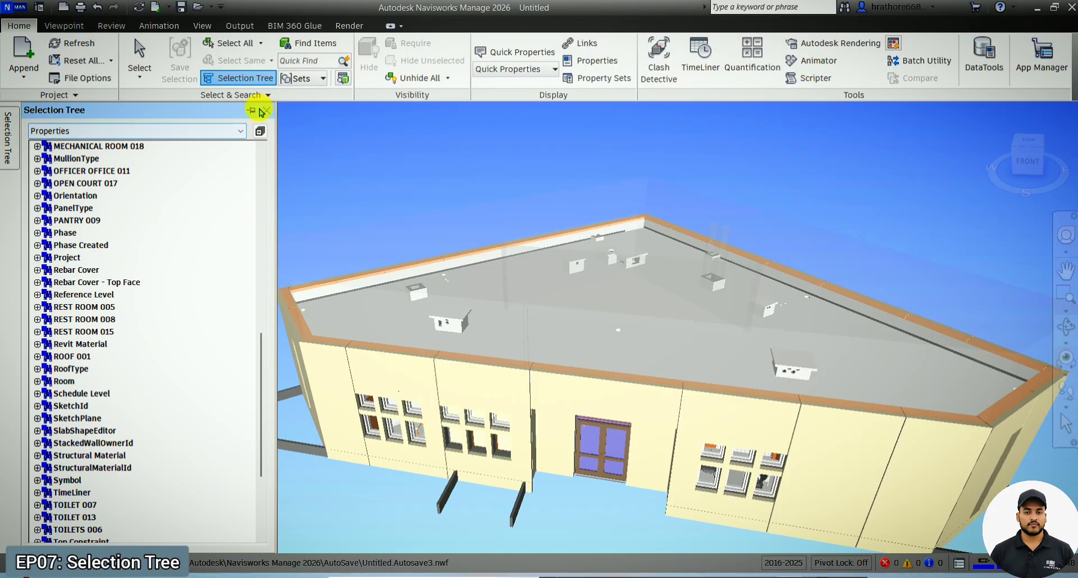
pyautogui.click(251, 110)
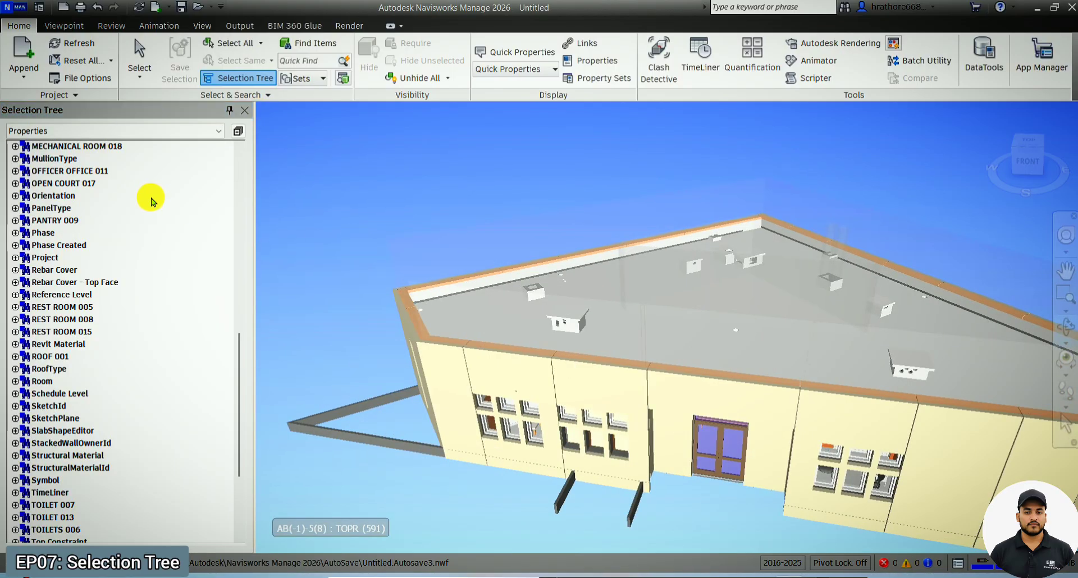
# Step: Change the Selection Tree display from Properties to Standard
pyautogui.scroll(10, 159, 224)
pyautogui.click(154, 132)
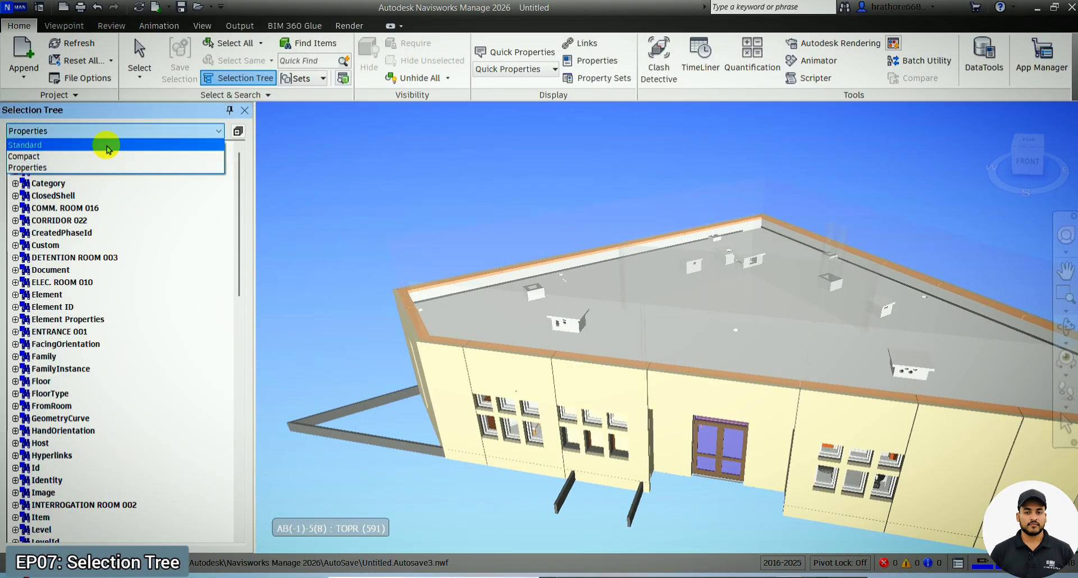
pyautogui.click(108, 145)
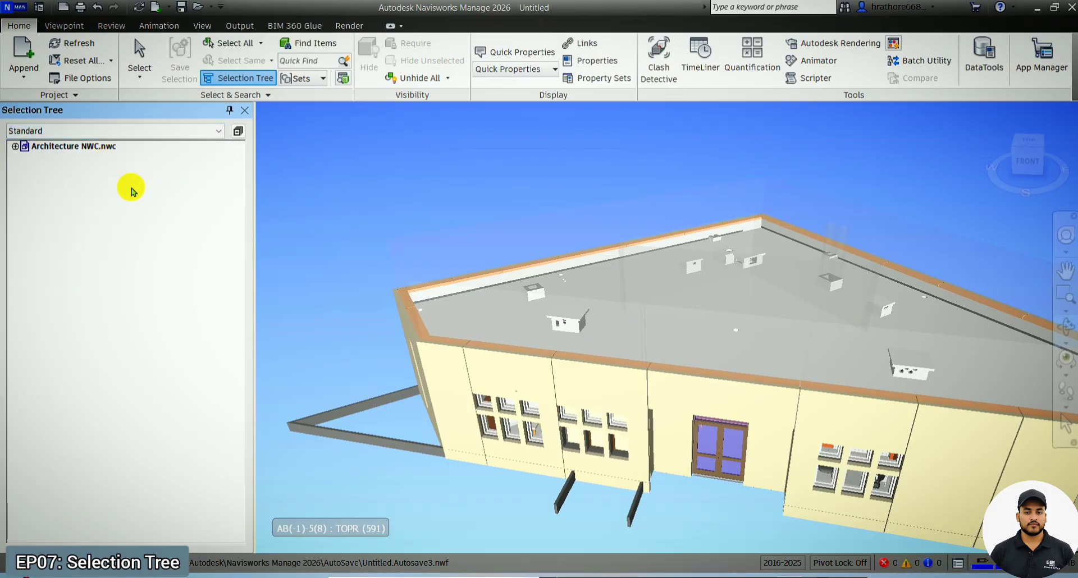
# Step: Look through the Compact and Properties displays of the Selection Tree and return to the Standard display
pyautogui.click(125, 131)
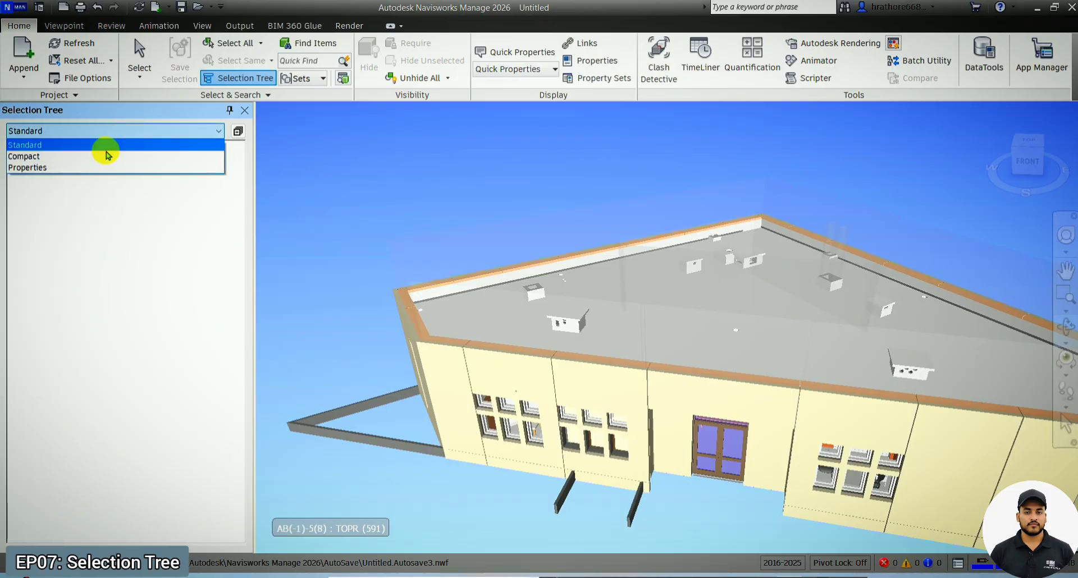
pyautogui.click(107, 146)
pyautogui.click(133, 130)
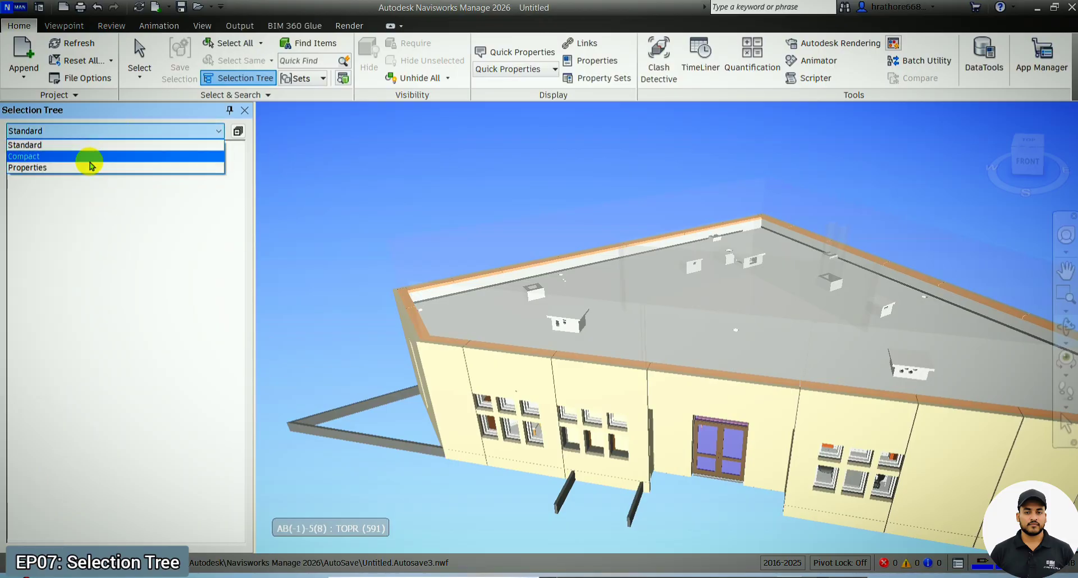
pyautogui.click(90, 157)
pyautogui.click(115, 132)
pyautogui.click(77, 167)
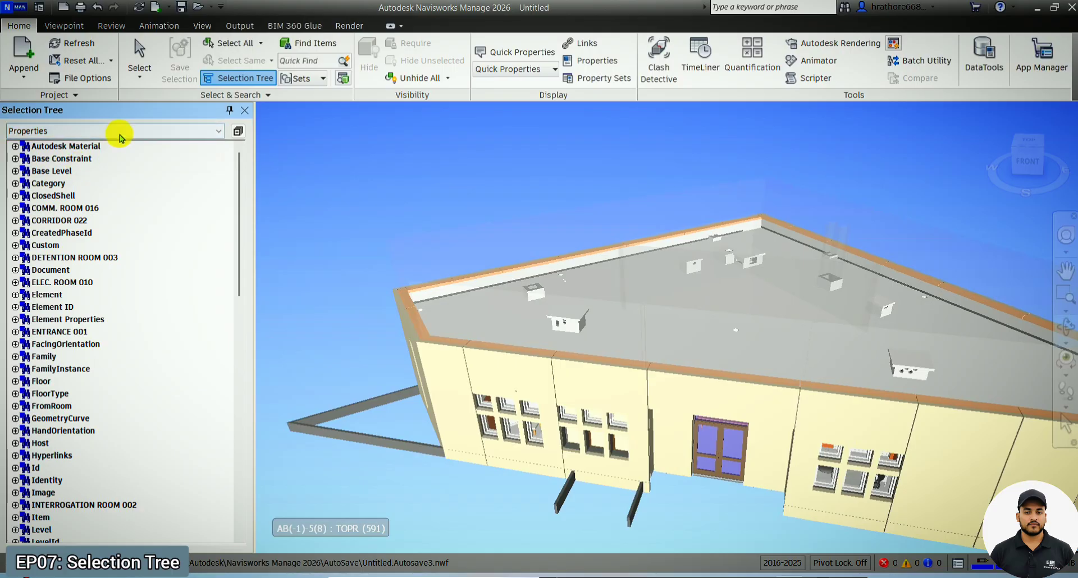
pyautogui.click(116, 133)
pyautogui.click(100, 146)
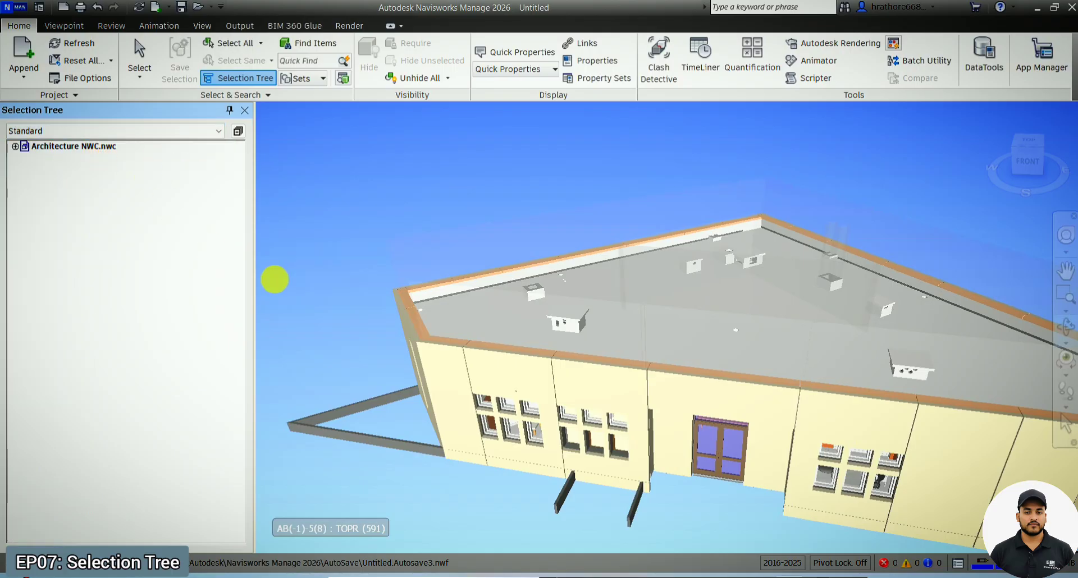
pyautogui.scroll(2, 413, 305)
pyautogui.scroll(-2, 414, 305)
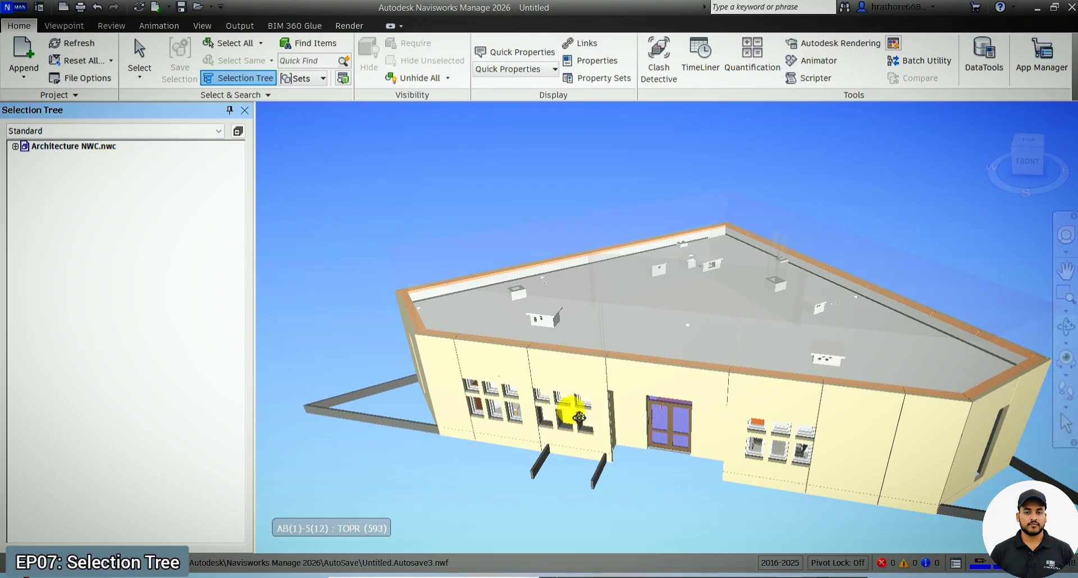
pyautogui.scroll(-1, 413, 308)
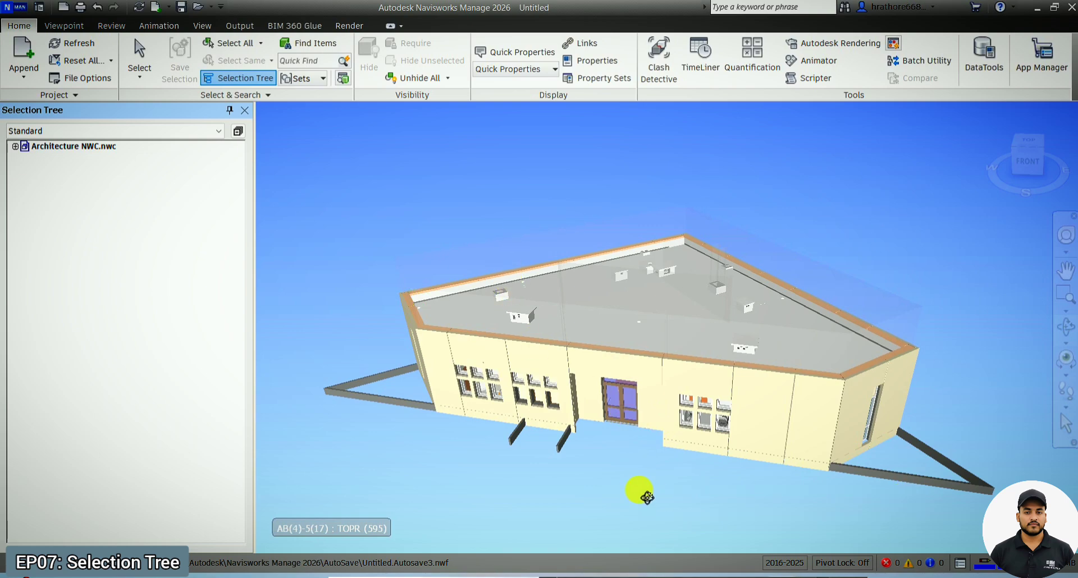
pyautogui.scroll(1, 680, 416)
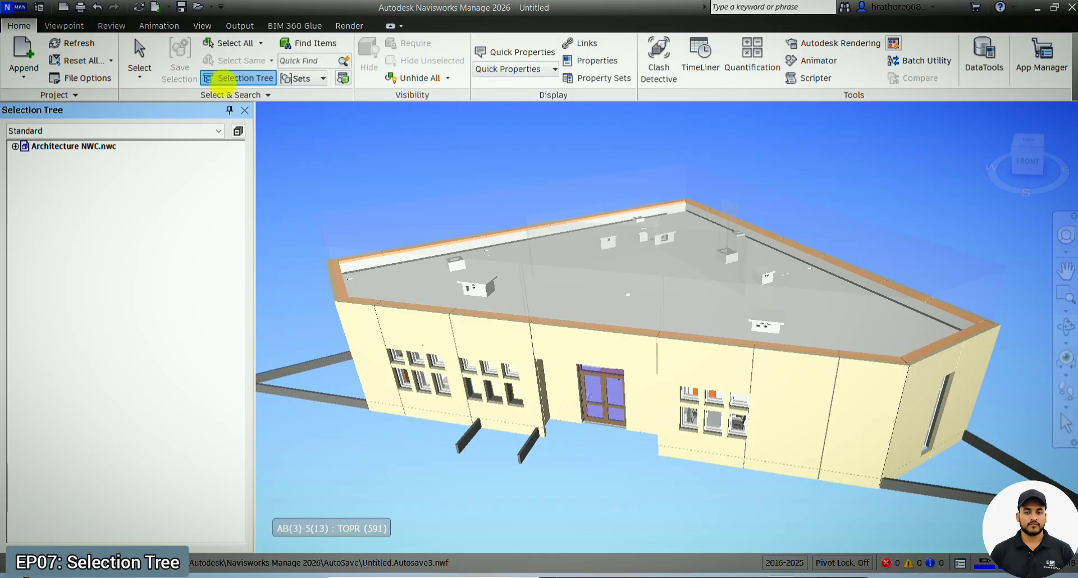
# Step: Enable sectioning with the top-aligned Plane 1 and lower the plane below the roof to open up the room layout
pyautogui.click(77, 28)
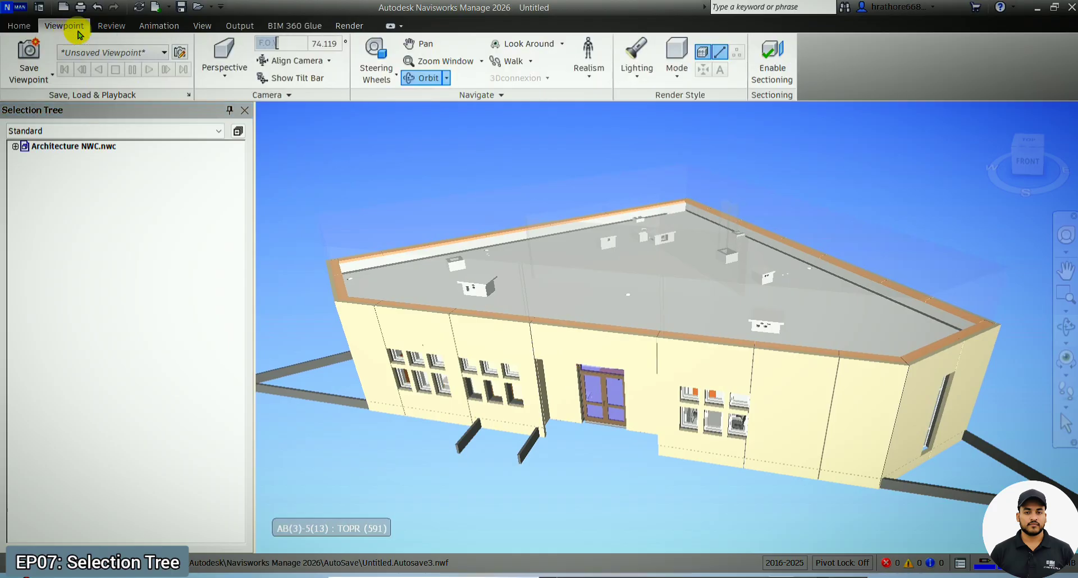
pyautogui.click(770, 61)
pyautogui.click(213, 65)
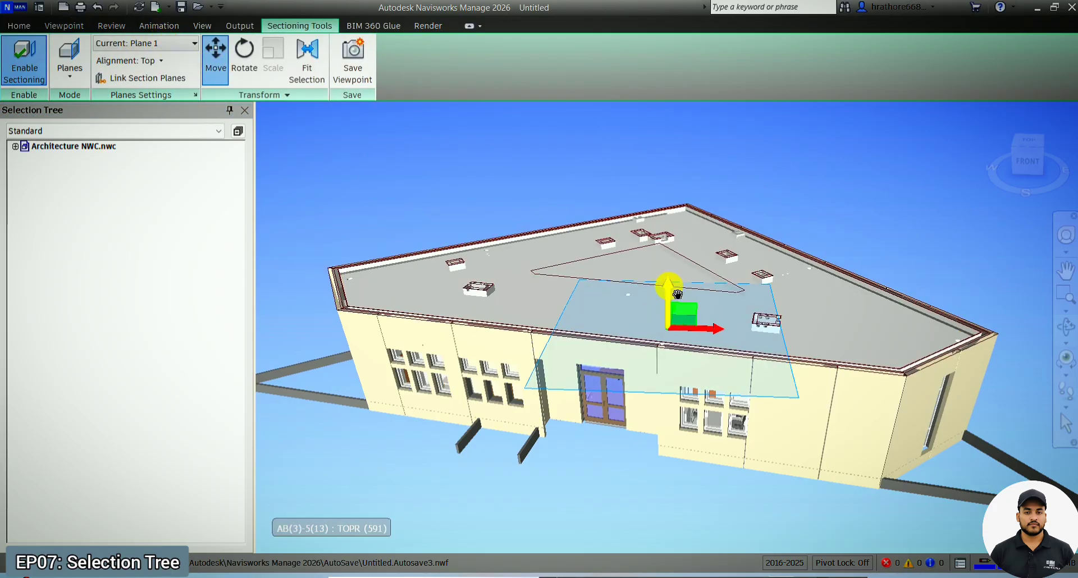
pyautogui.moveTo(668, 284); pyautogui.dragTo(678, 319)
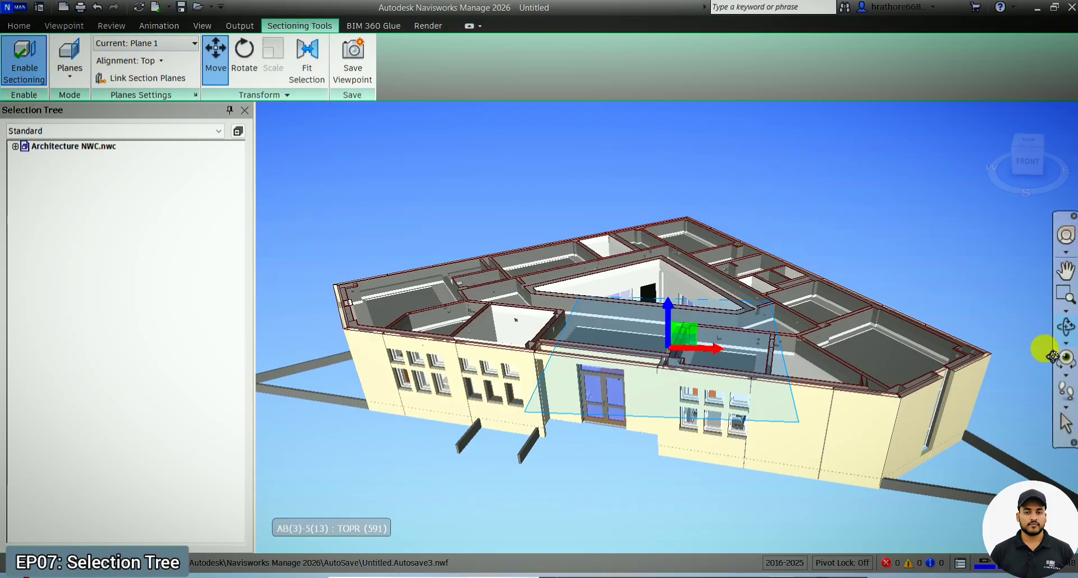
pyautogui.moveTo(865, 301); pyautogui.dragTo(745, 321)
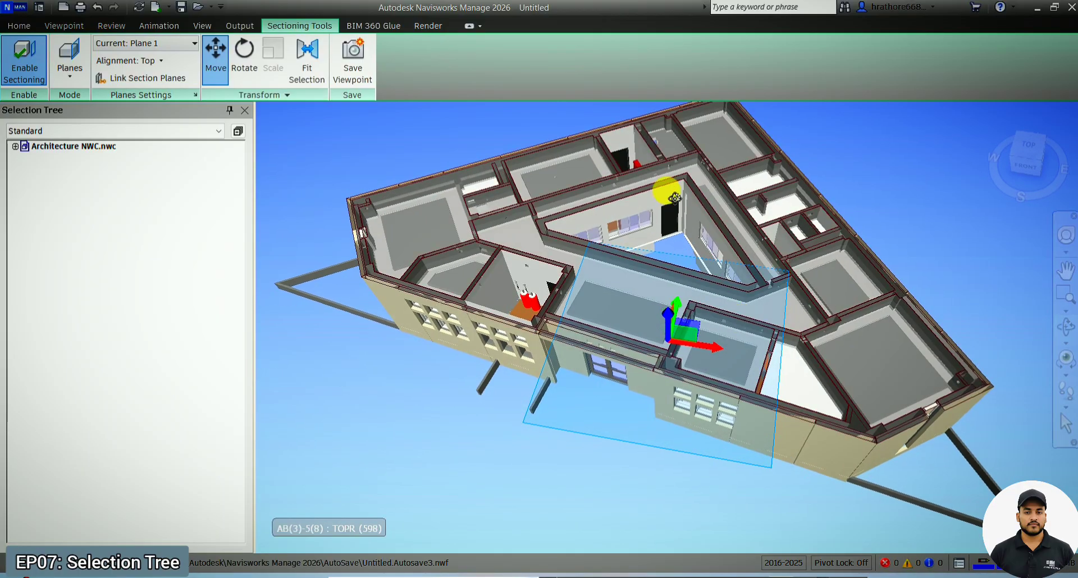
pyautogui.scroll(3, 675, 198)
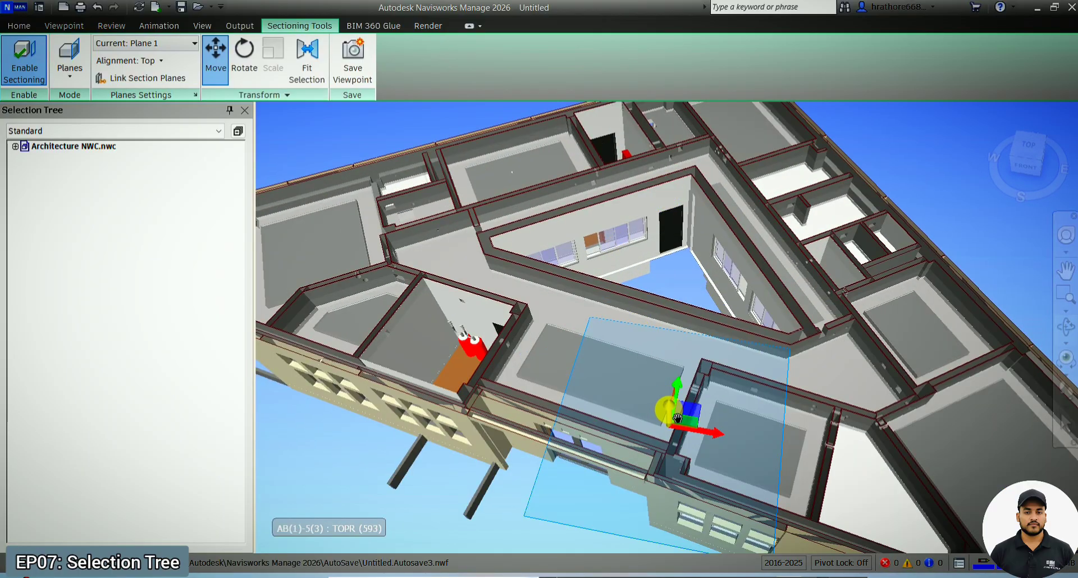
# Step: Lower the section plane to about window height to expose the furnished rooms, and raise it back to ceiling level
pyautogui.moveTo(669, 410); pyautogui.dragTo(668, 433)
pyautogui.scroll(-2, 544, 291)
pyautogui.moveTo(475, 312); pyautogui.dragTo(499, 326)
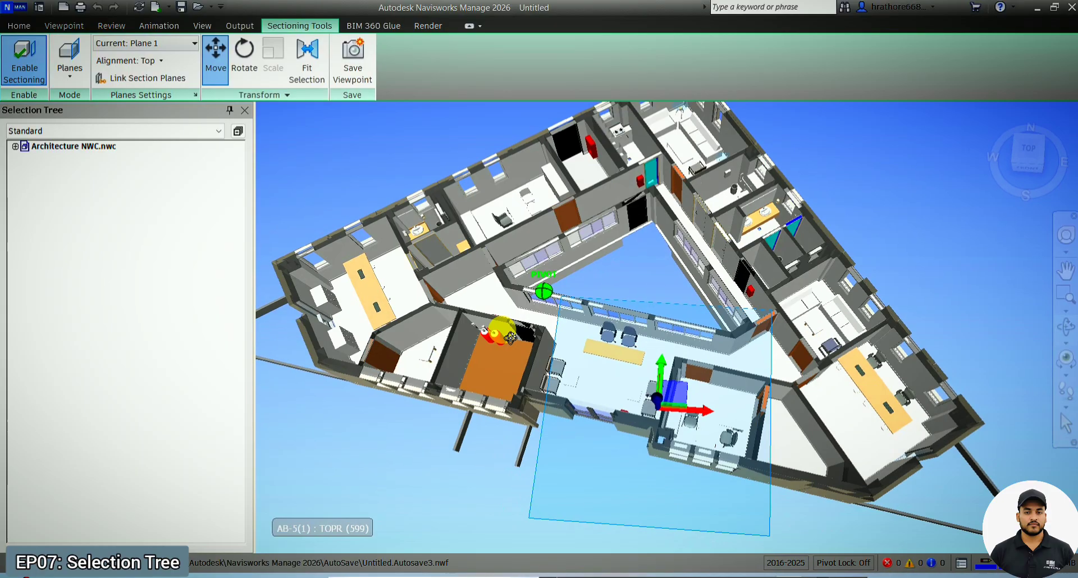
pyautogui.moveTo(752, 307); pyautogui.dragTo(739, 273)
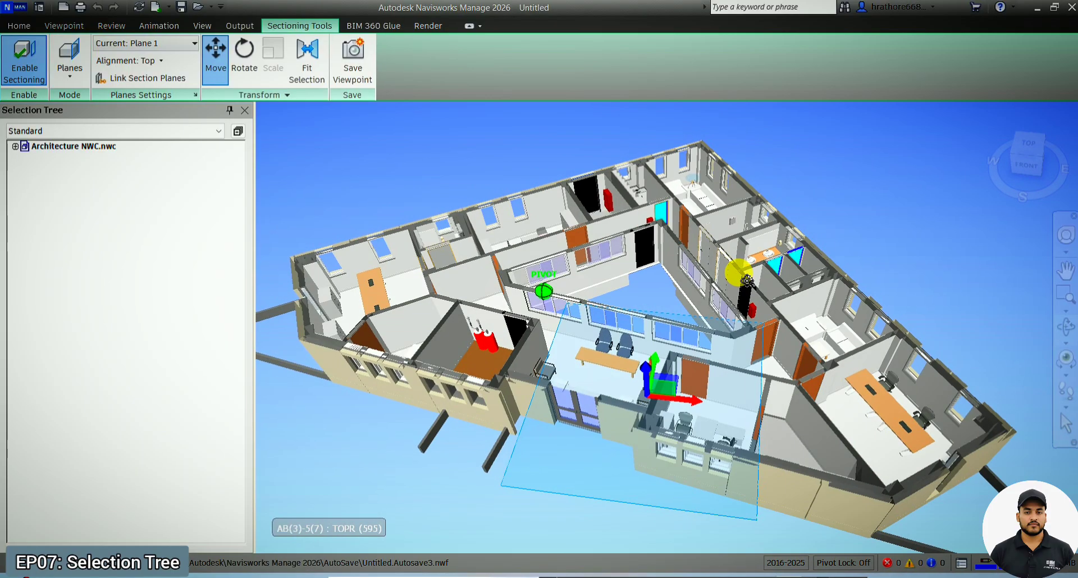
pyautogui.moveTo(649, 382); pyautogui.dragTo(650, 371)
# Step: Append the HVAC NWC file from the NWC Export folder to the architectural model
pyautogui.click(19, 26)
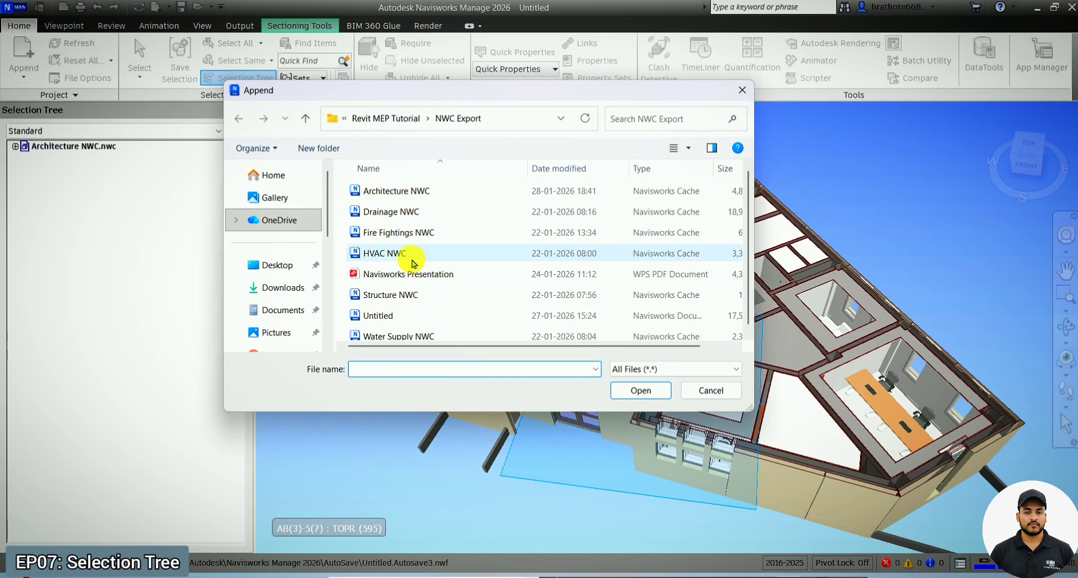
pyautogui.click(405, 253)
pyautogui.click(640, 393)
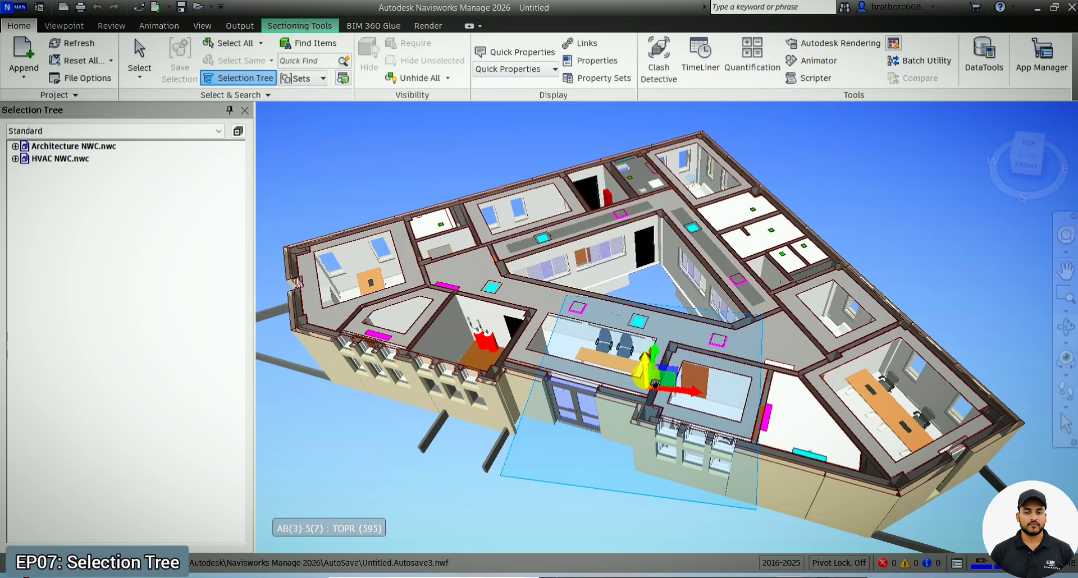
# Step: Adjust the section plane to expose the HVAC ductwork above the ceilings and activate the Select tool
pyautogui.scroll(3, 347, 262)
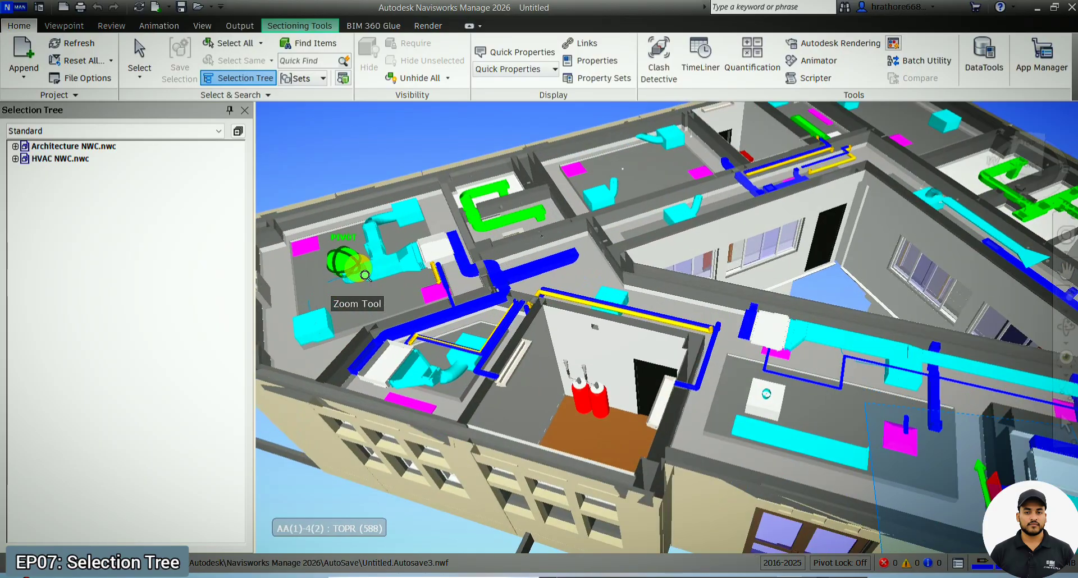
pyautogui.scroll(-3, 403, 272)
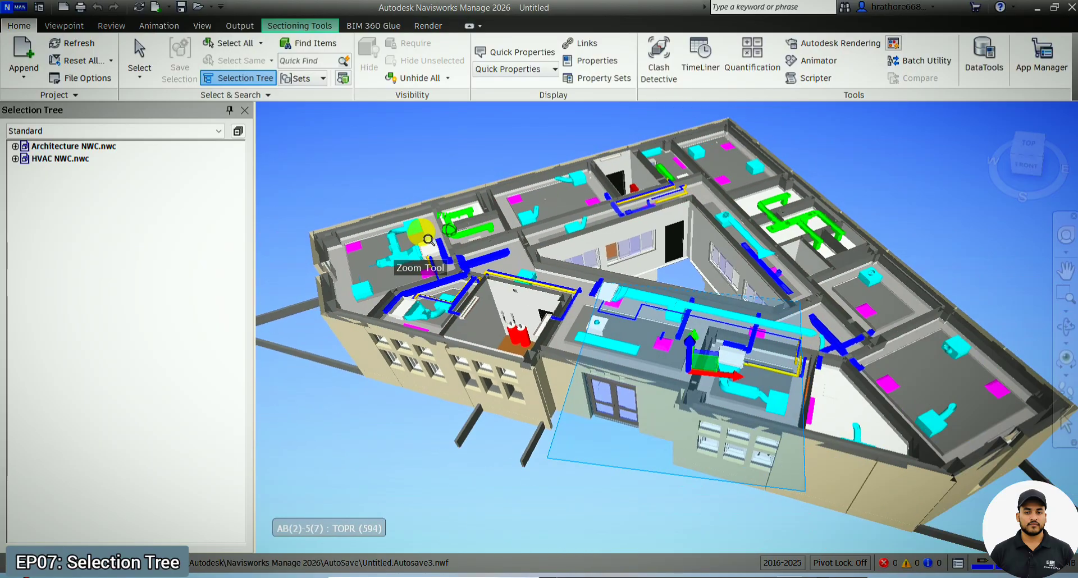
pyautogui.scroll(-1, 705, 357)
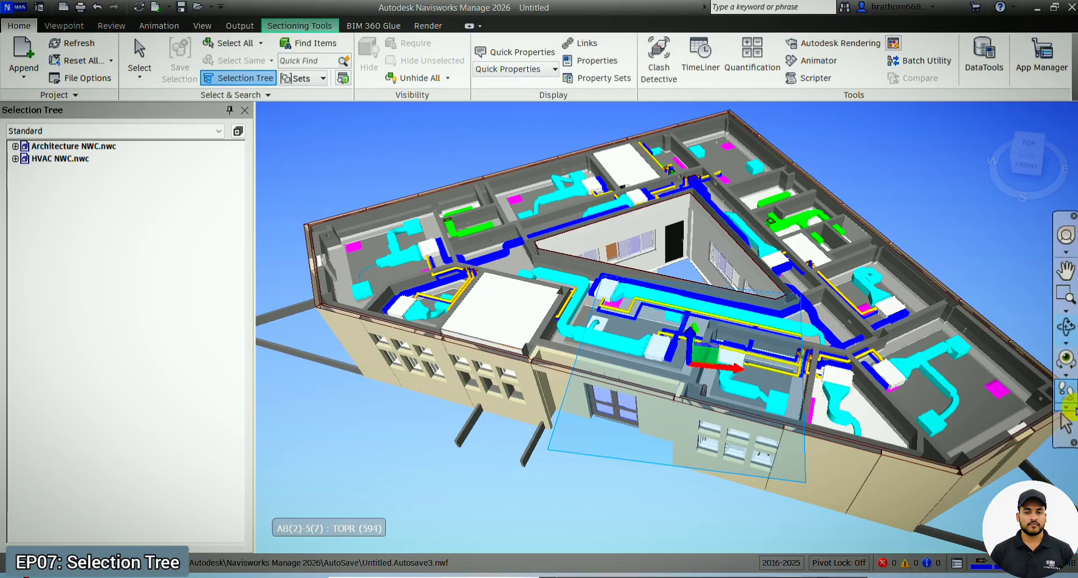
pyautogui.click(1066, 425)
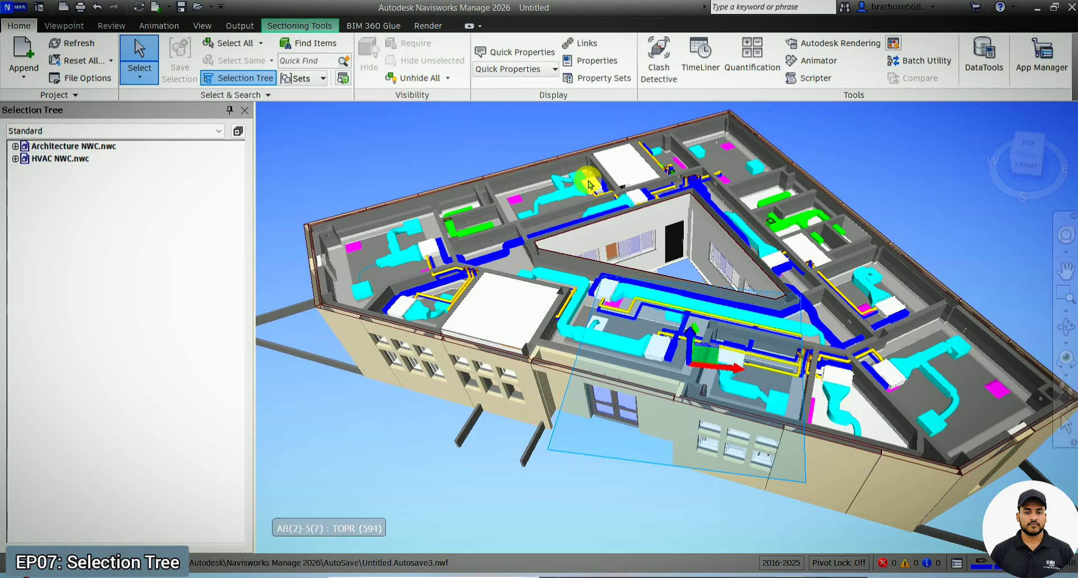
# Step: Select the Architecture NWC.nwc and HVAC NWC.nwc models one after the other in the Selection Tree, and clear the selection
pyautogui.click(104, 147)
pyautogui.click(74, 160)
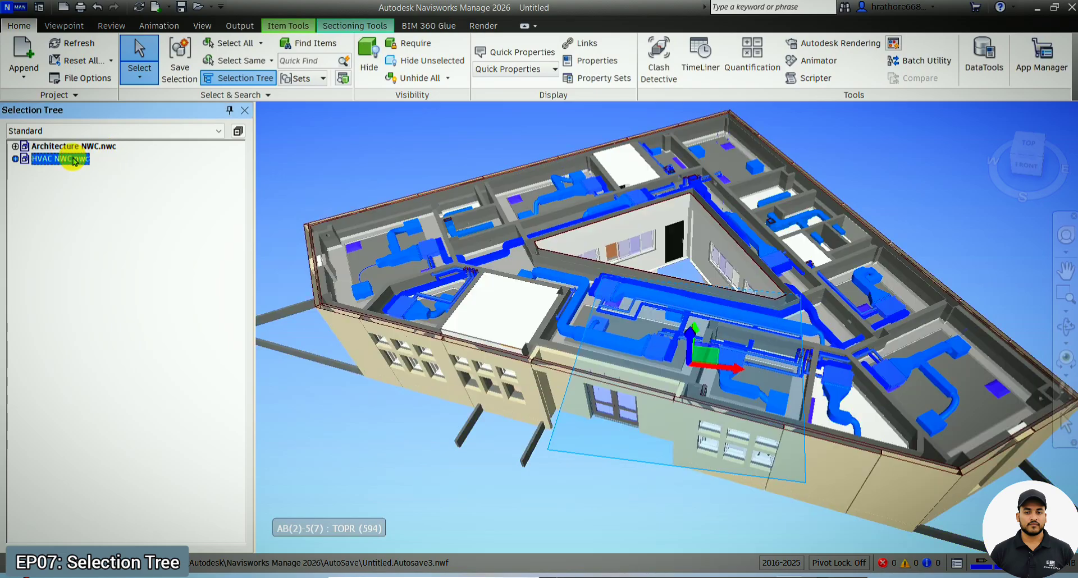
pyautogui.click(68, 253)
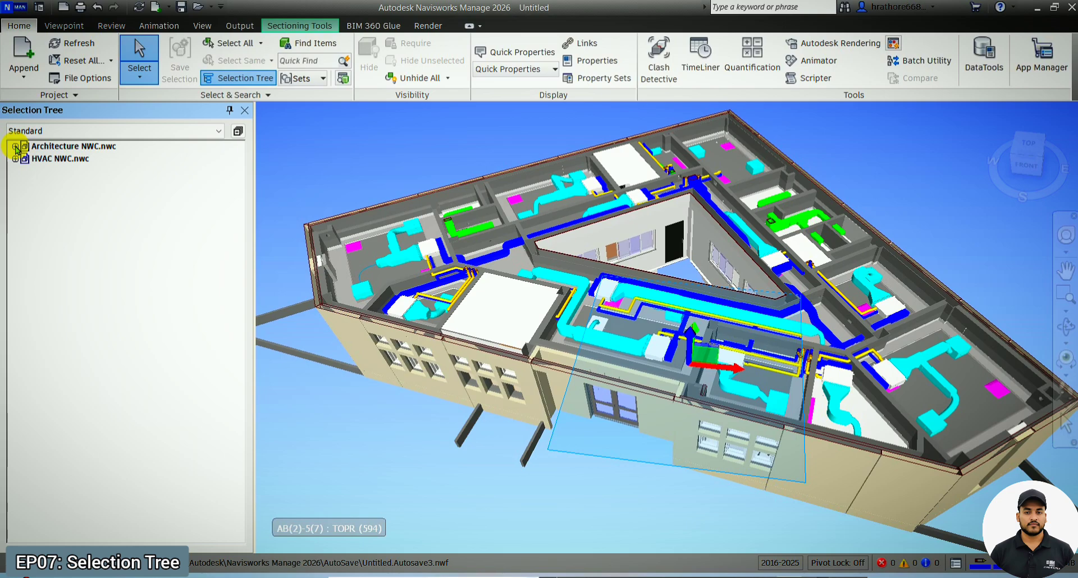
# Step: Expand the architecture model through GROUND FLOOR FFL and Ceilings down to the compound ceiling types, and select Compound Ceiling
pyautogui.click(15, 146)
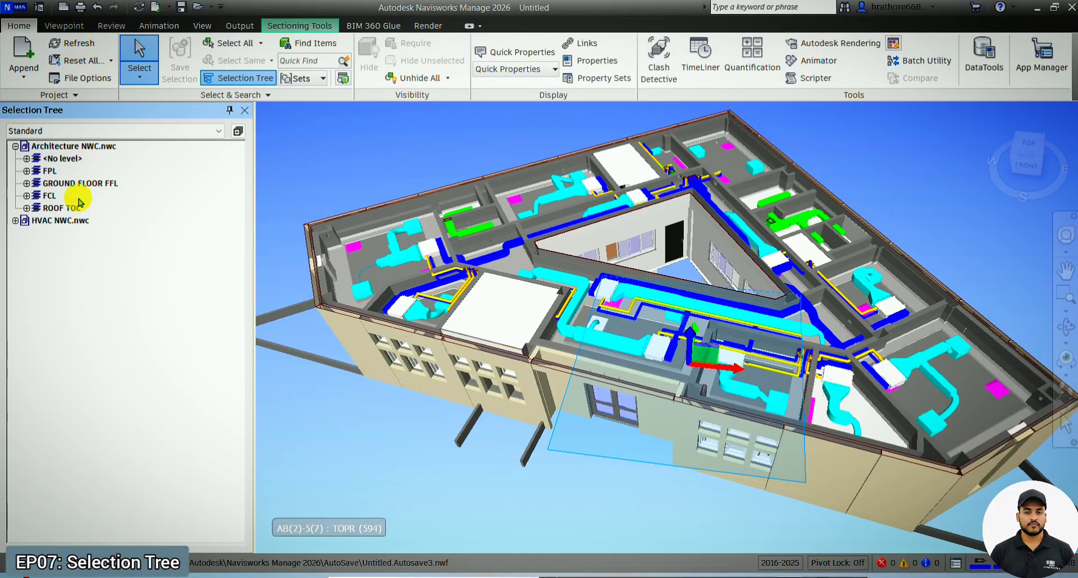
pyautogui.click(26, 183)
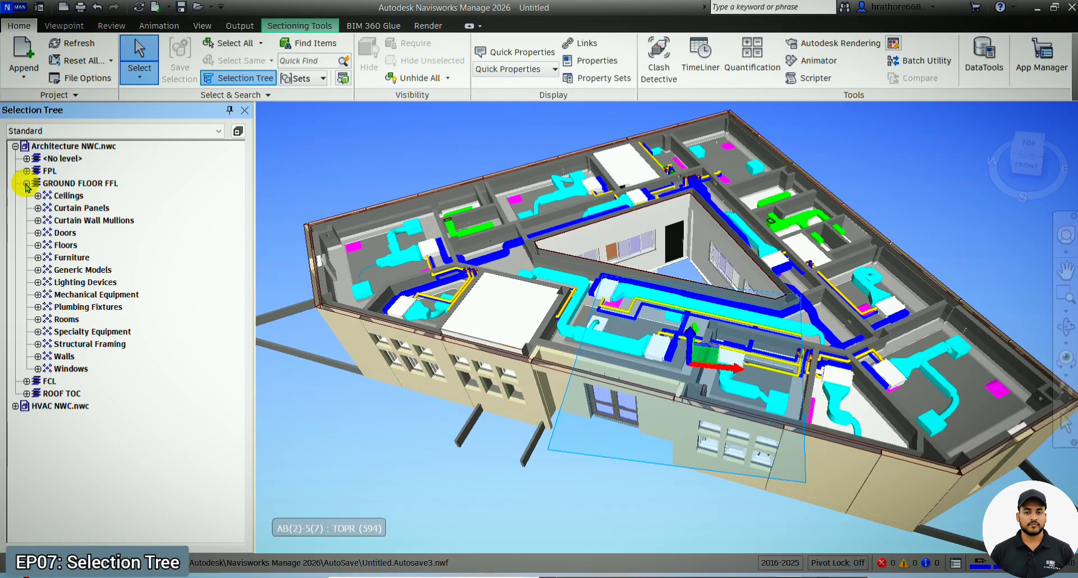
pyautogui.click(66, 196)
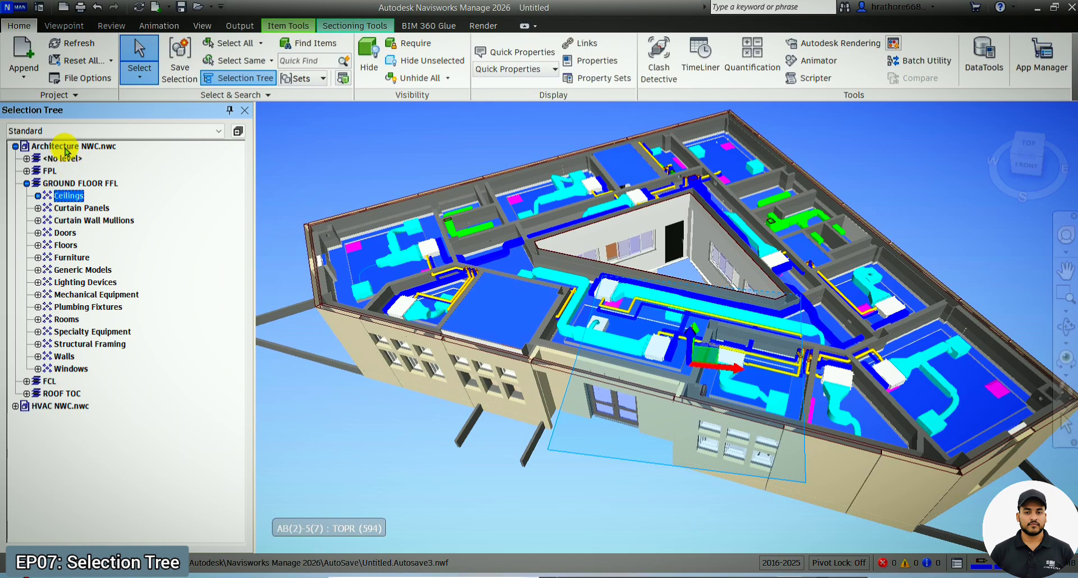
pyautogui.click(38, 196)
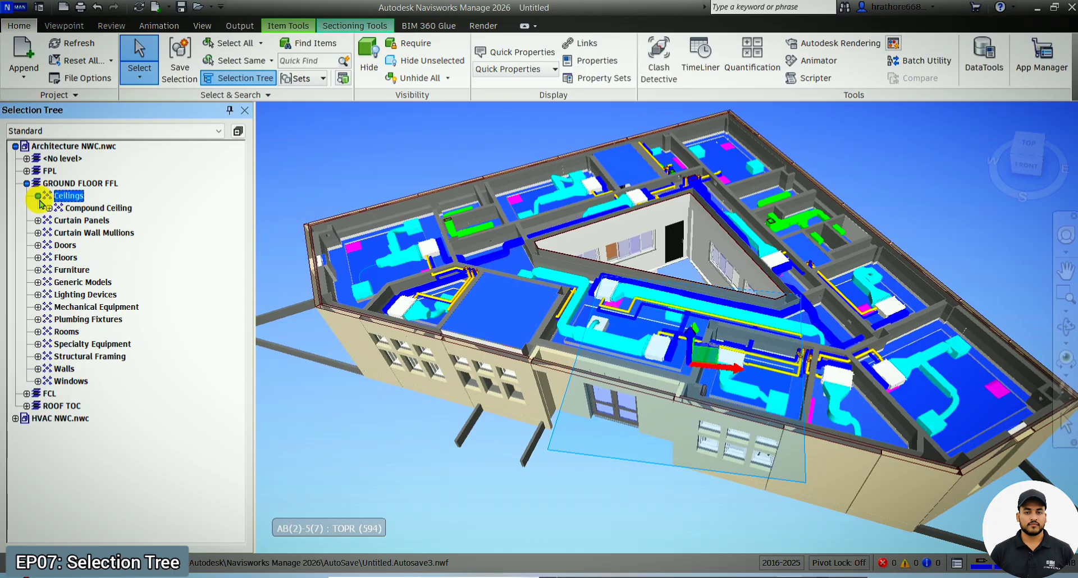
pyautogui.click(49, 209)
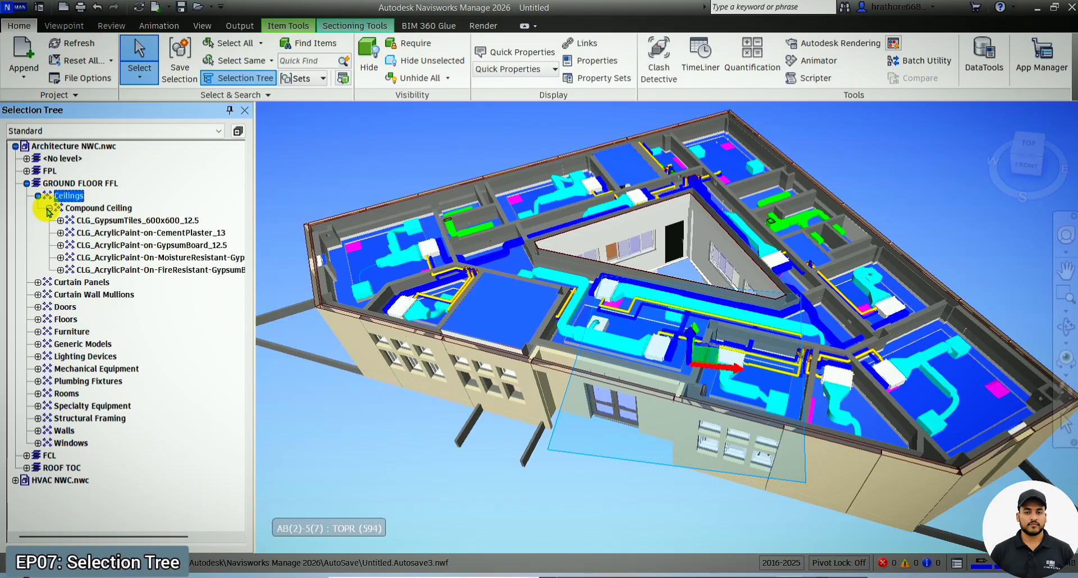
pyautogui.click(86, 209)
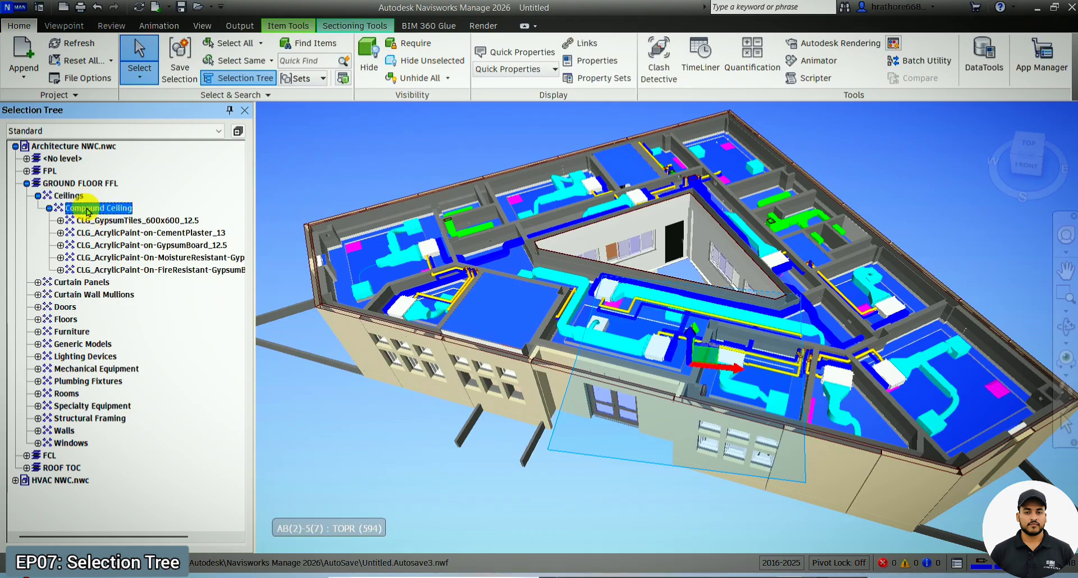
# Step: Highlight the gypsum tile, cement plaster, gypsum board and moisture-resistant ceiling types one after another, and collapse the Ceilings branch
pyautogui.click(103, 223)
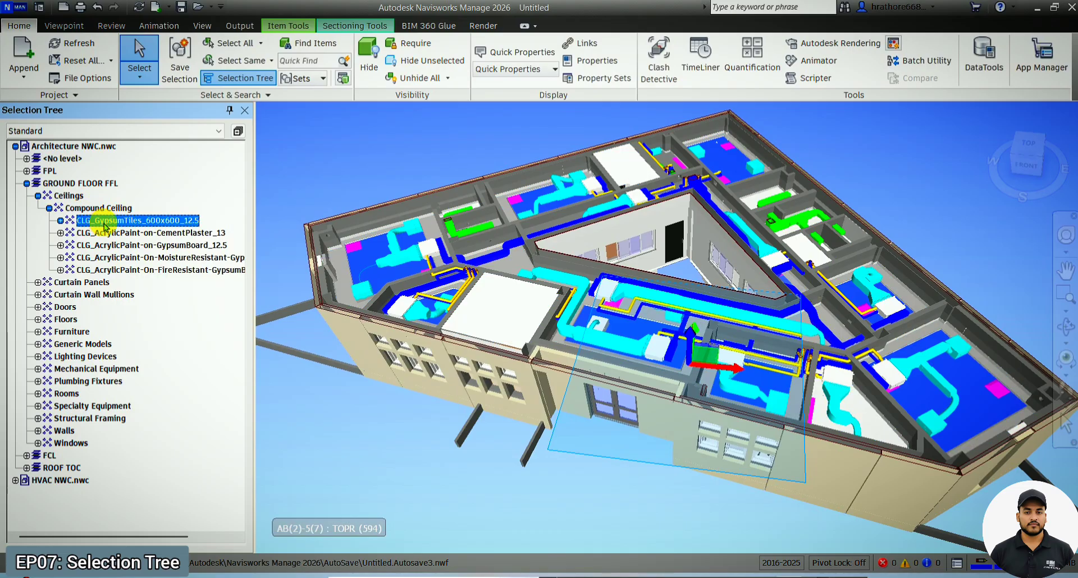
pyautogui.scroll(3, 377, 264)
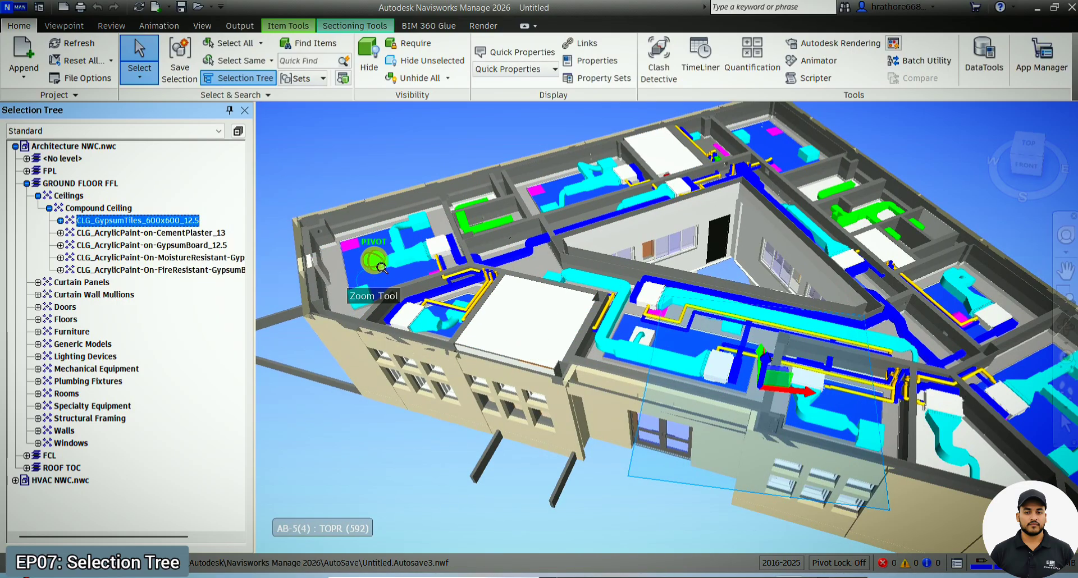
pyautogui.click(1066, 327)
pyautogui.moveTo(461, 264); pyautogui.dragTo(277, 229)
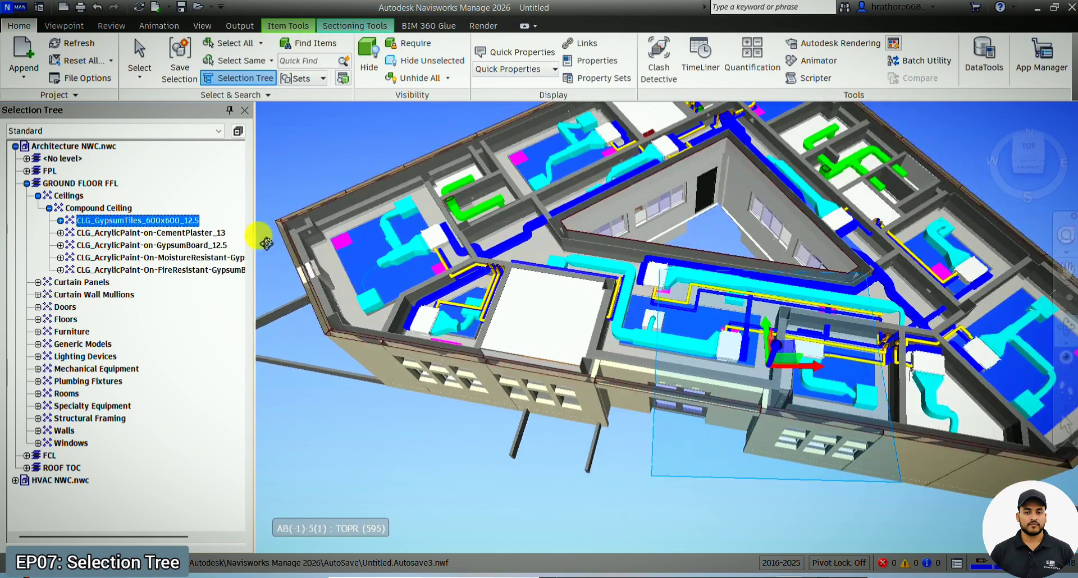
pyautogui.click(219, 234)
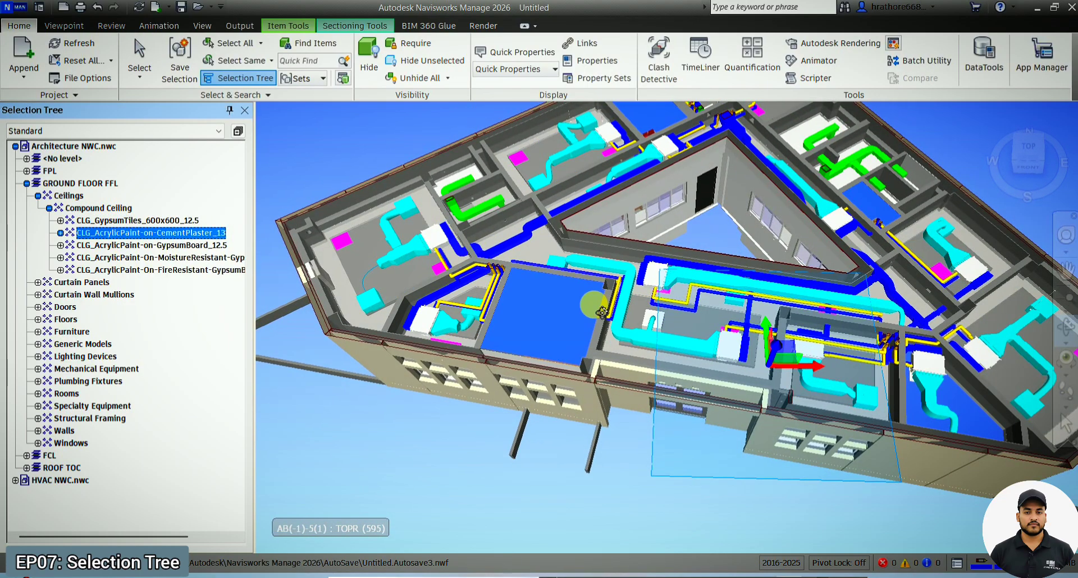
pyautogui.click(207, 247)
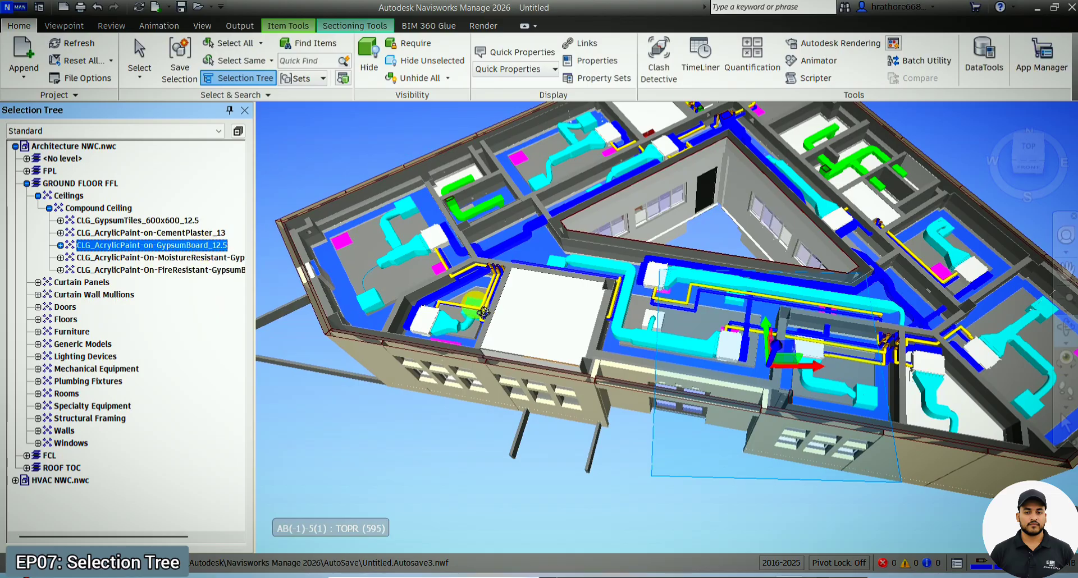
pyautogui.click(216, 258)
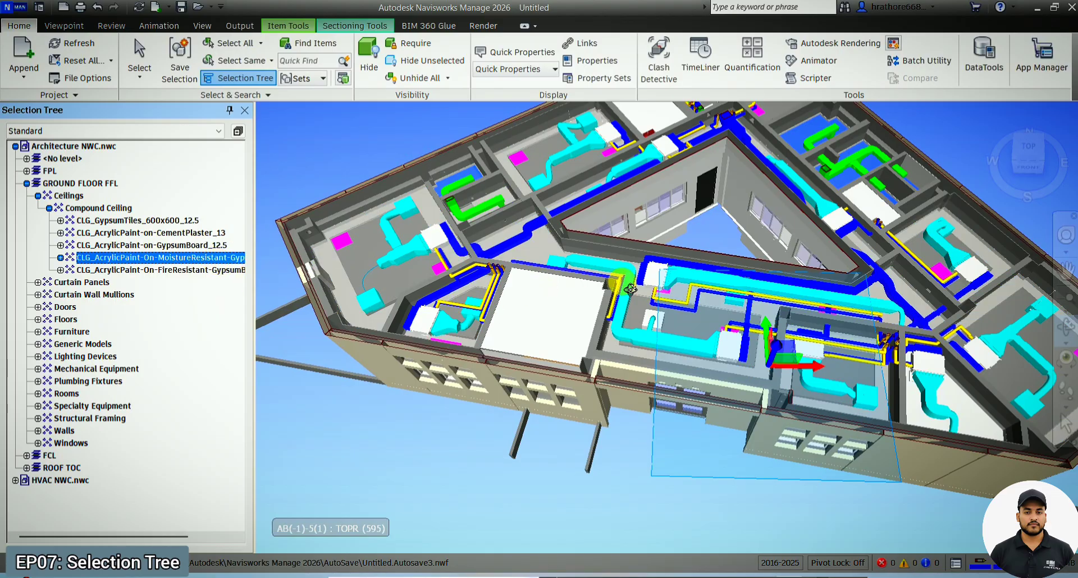
pyautogui.moveTo(611, 288); pyautogui.dragTo(598, 309)
pyautogui.scroll(-5, 595, 314)
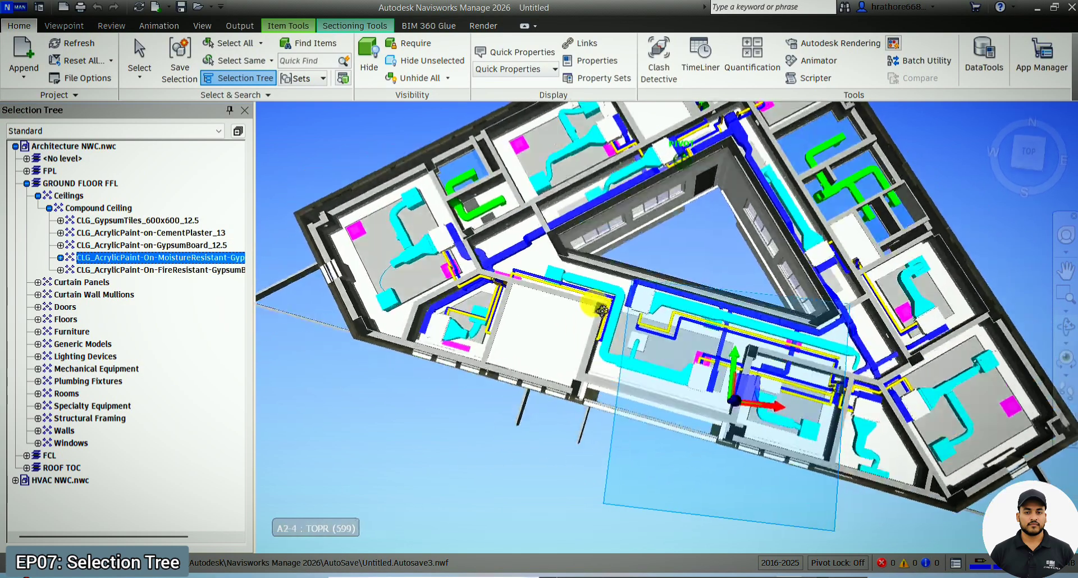
pyautogui.scroll(-4, 562, 341)
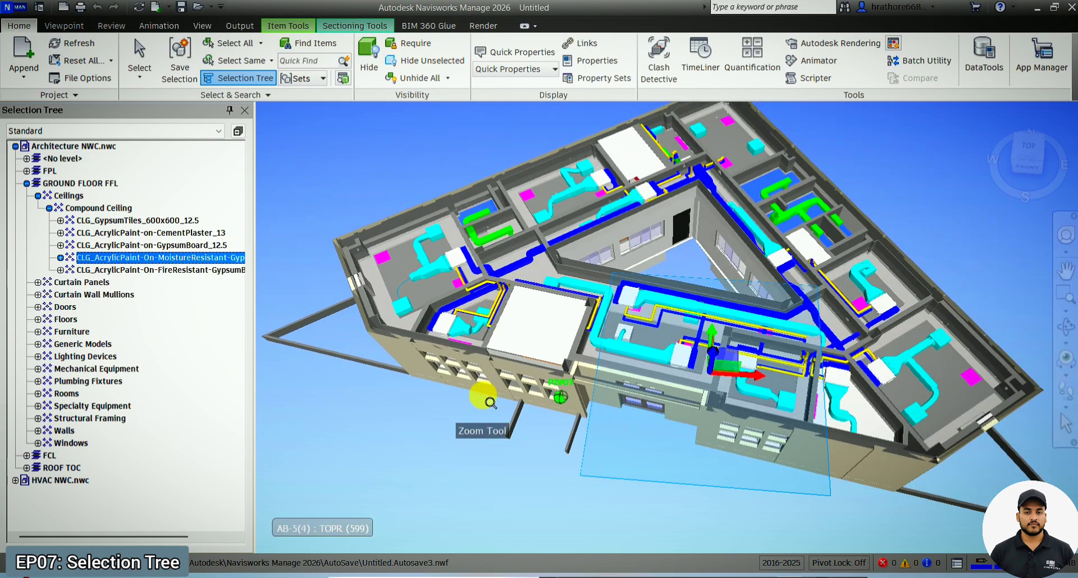
pyautogui.click(38, 196)
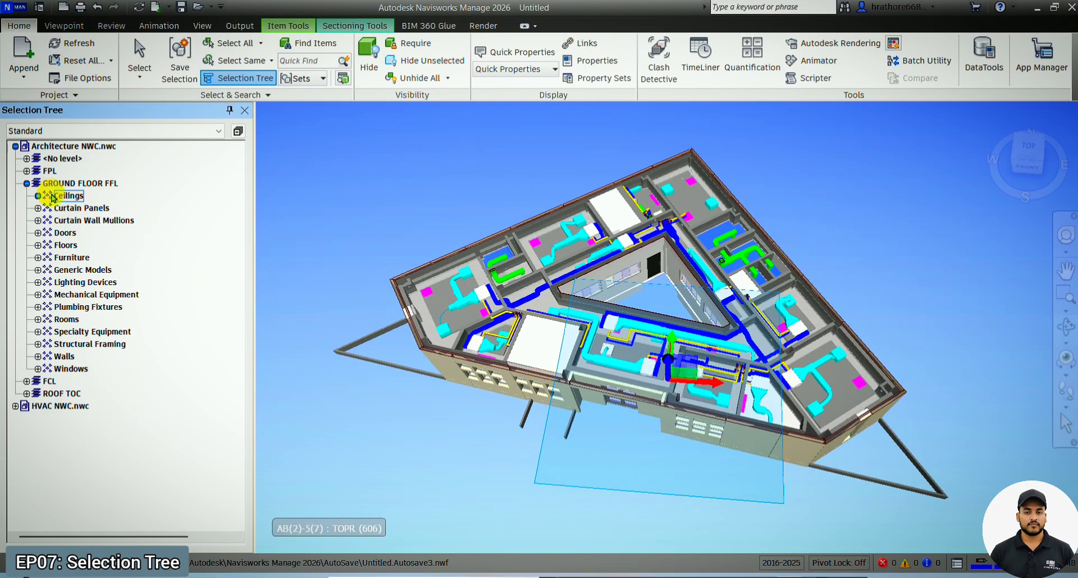
# Step: Select the Ceilings category of GROUND FLOOR FFL and hide all unselected items
pyautogui.click(65, 196)
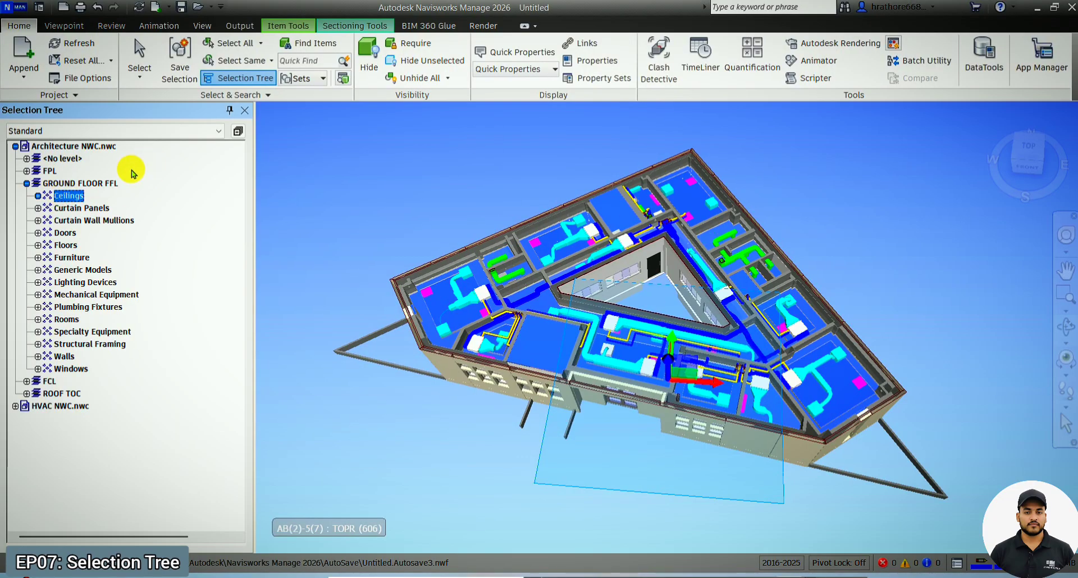
pyautogui.rightClick(73, 200)
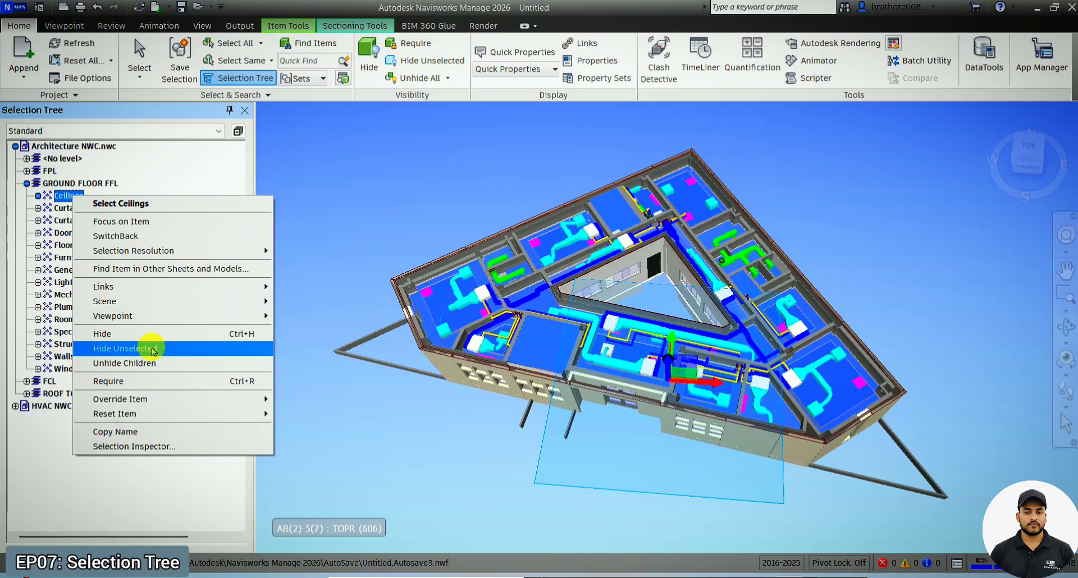
pyautogui.click(184, 352)
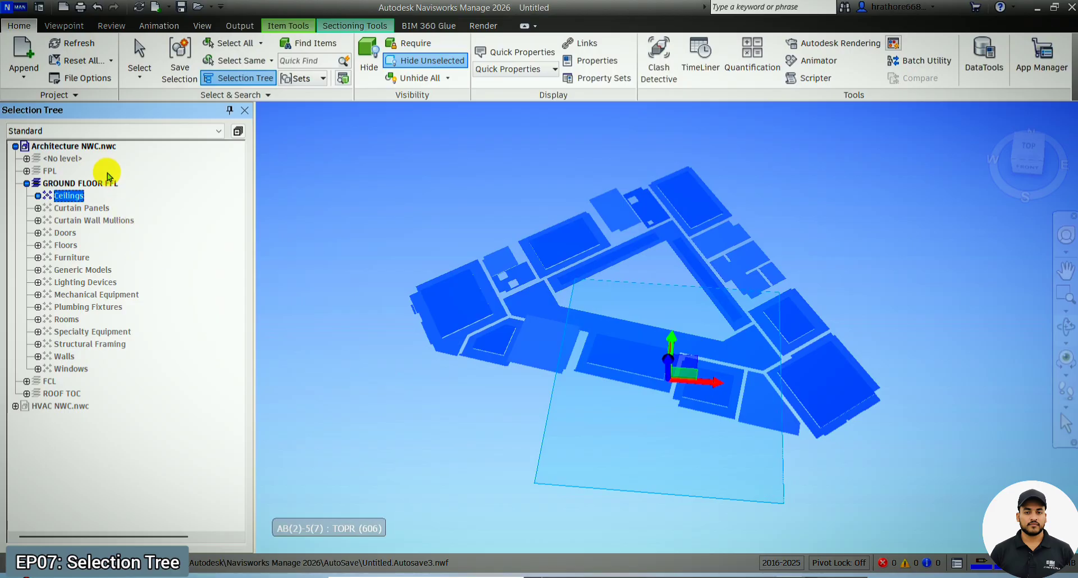
# Step: Check the isolated ceilings with the selection cleared and reselected, and unhide all items of both models
pyautogui.press('Escape')
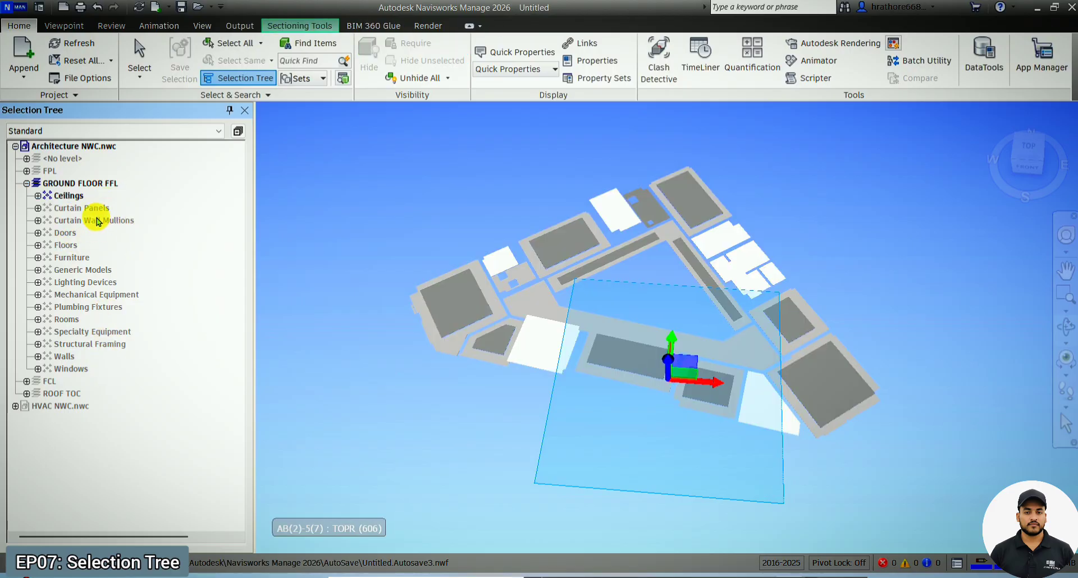
pyautogui.click(89, 186)
pyautogui.click(71, 197)
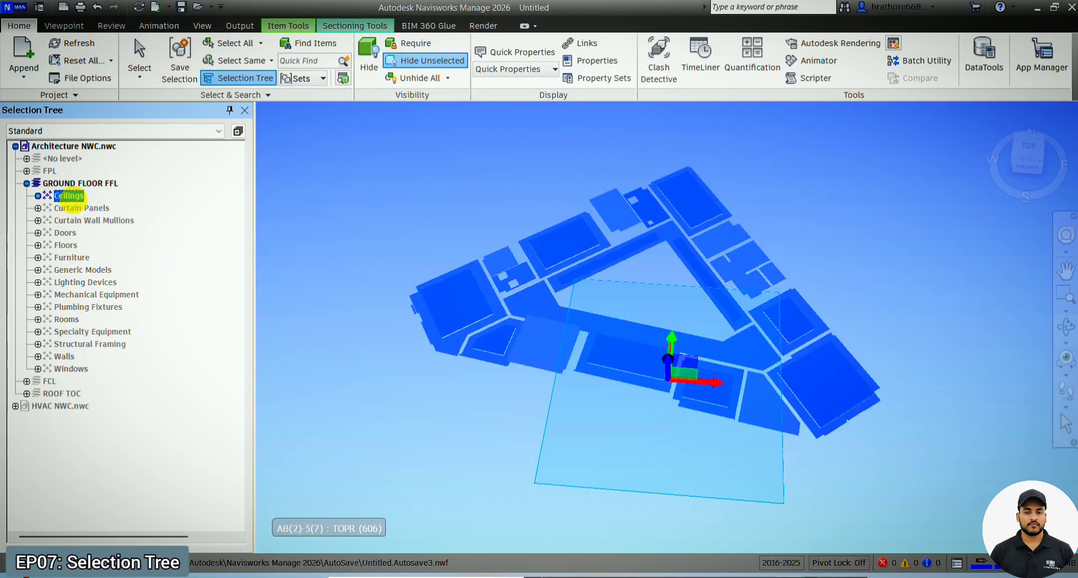
pyautogui.click(831, 276)
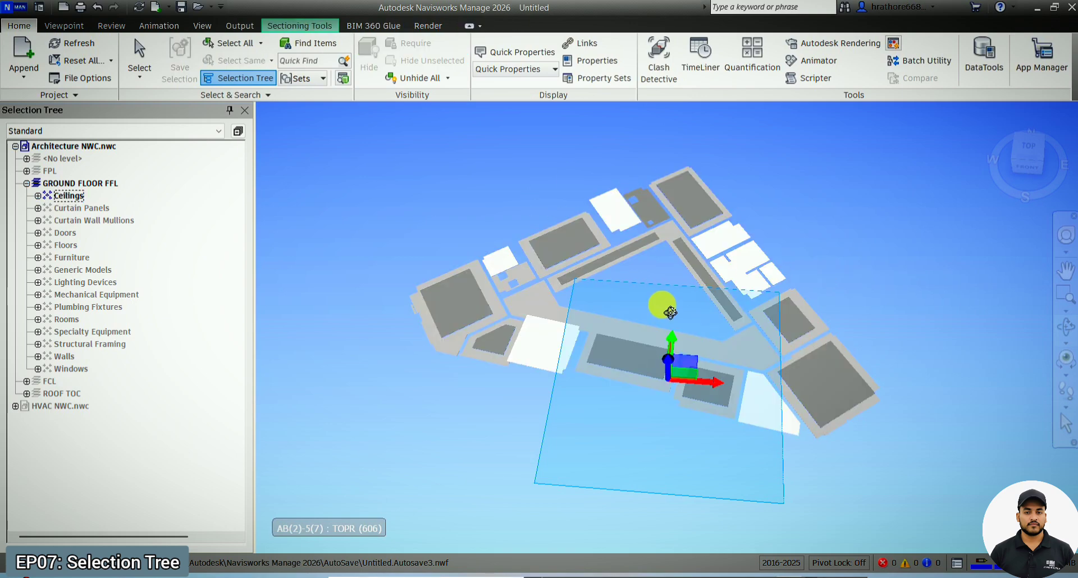
pyautogui.click(434, 84)
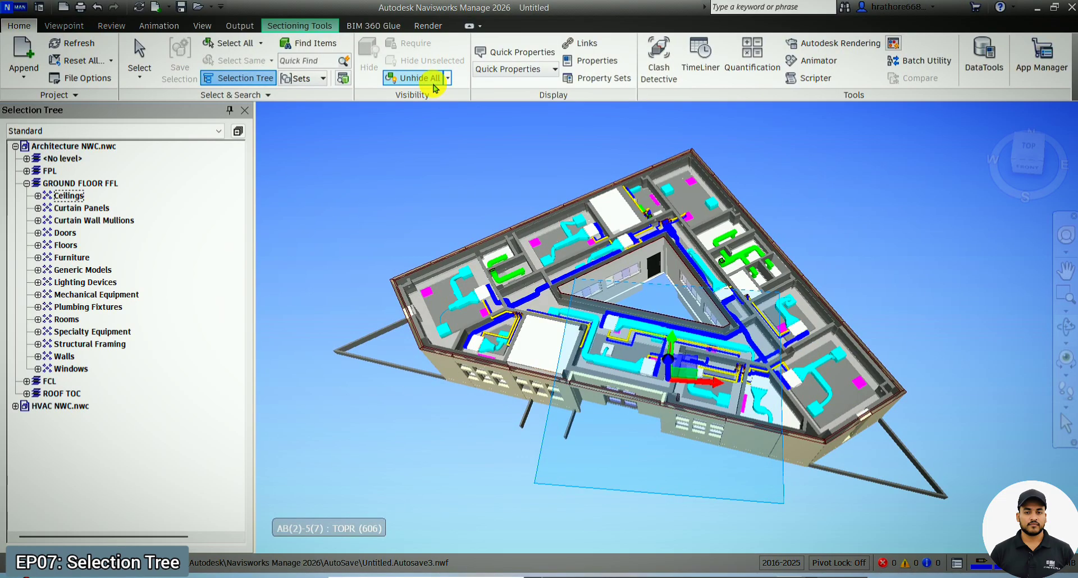
# Step: Select the ground-floor Ceilings, try Unhide Children on them, and isolate them by hiding everything unselected
pyautogui.click(76, 198)
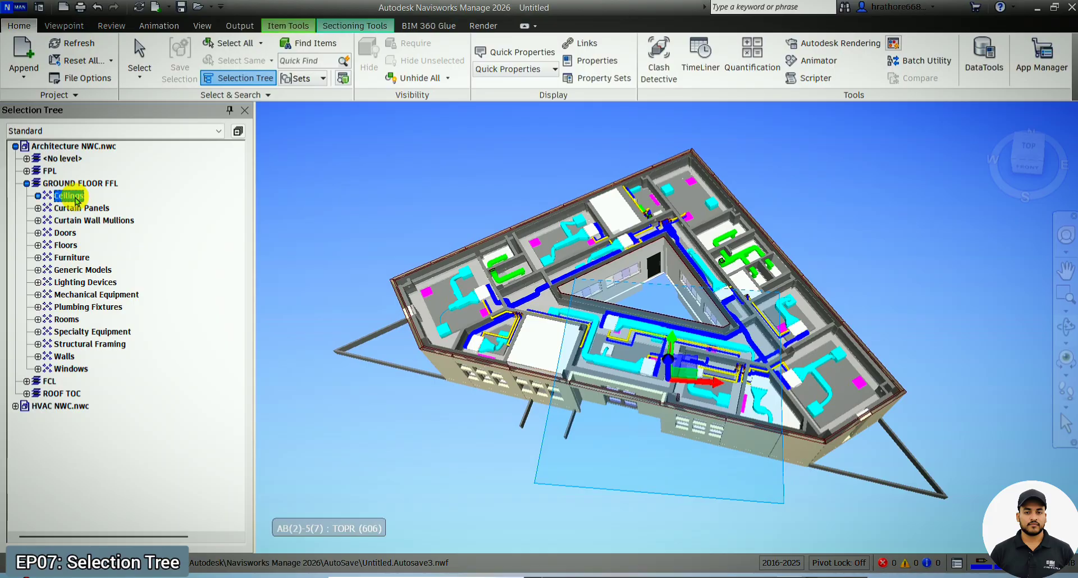
pyautogui.rightClick(75, 198)
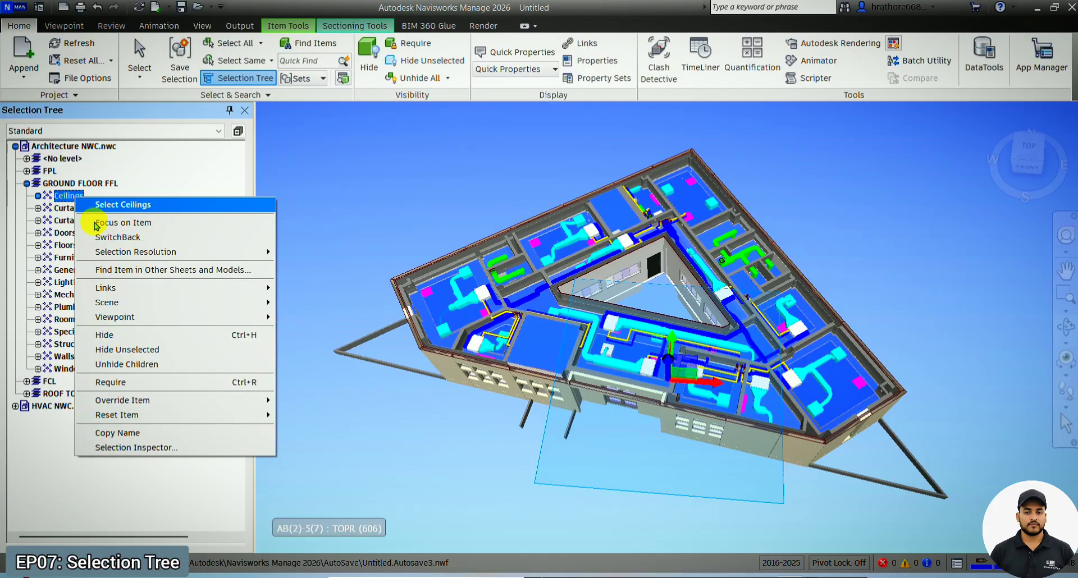
pyautogui.click(129, 366)
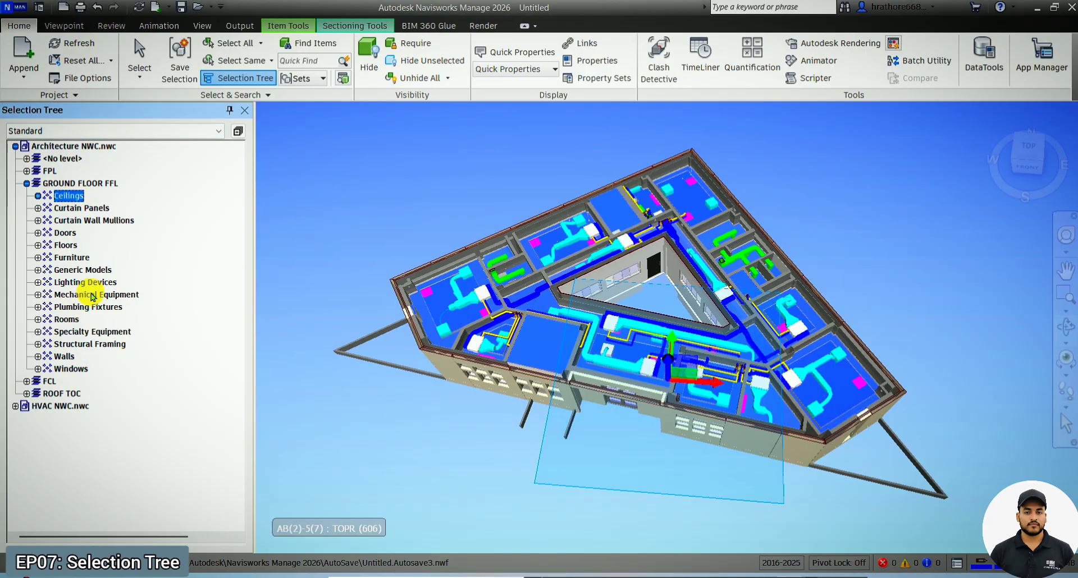
pyautogui.rightClick(78, 199)
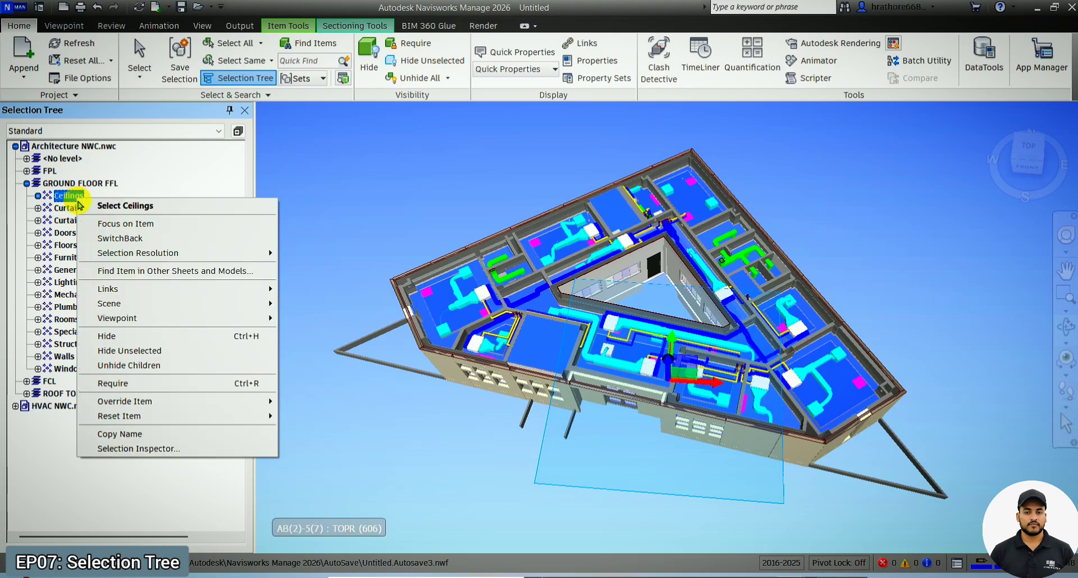
pyautogui.click(141, 351)
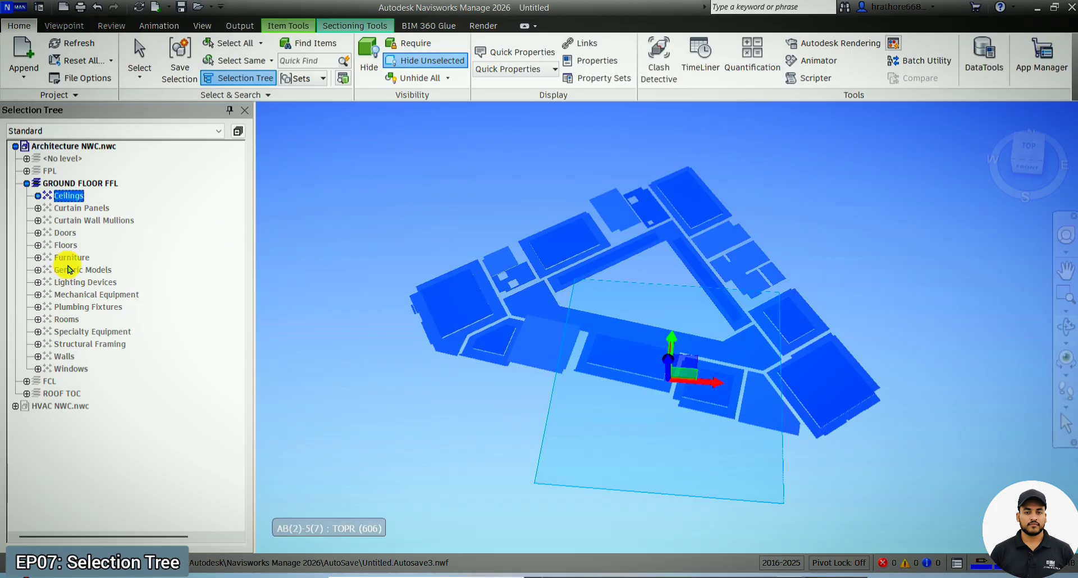
# Step: Unhide the Floors category of GROUND FLOOR FFL alongside the isolated ceilings
pyautogui.click(66, 245)
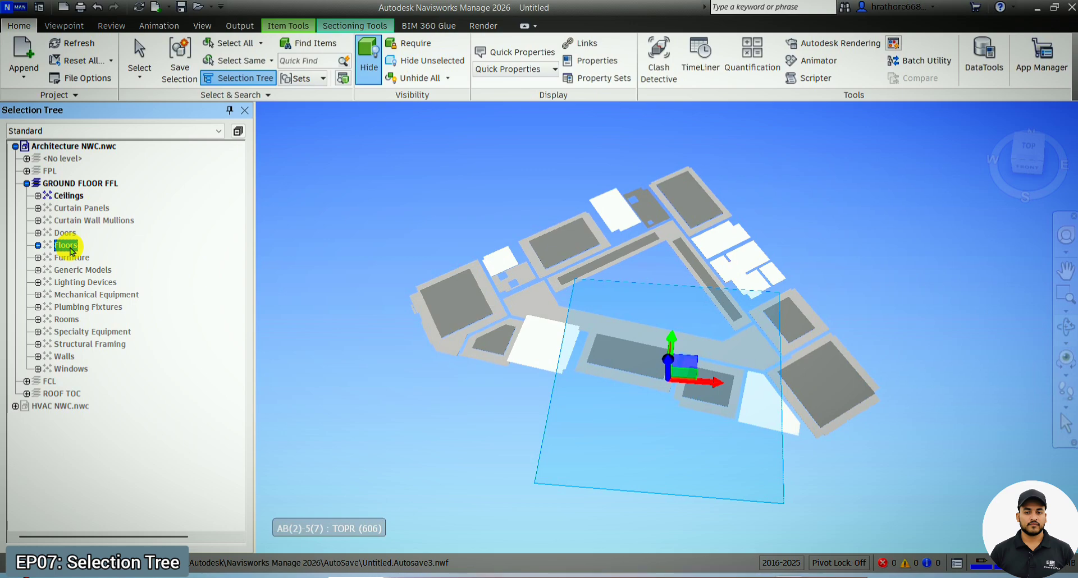
pyautogui.rightClick(70, 247)
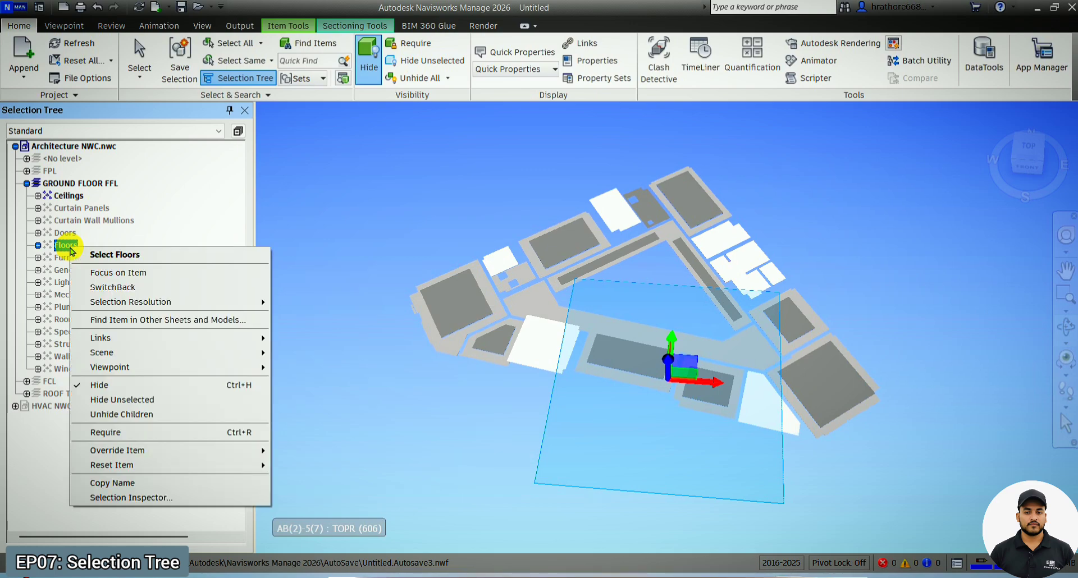
pyautogui.click(109, 391)
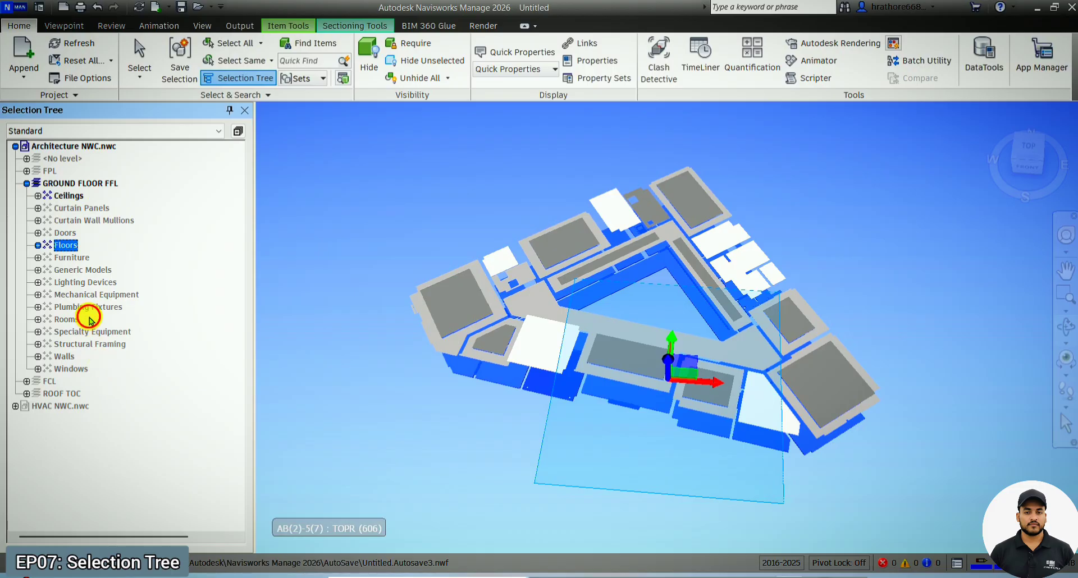
# Step: Unhide the Furniture category of GROUND FLOOR FFL alongside the ceilings and floors
pyautogui.rightClick(77, 262)
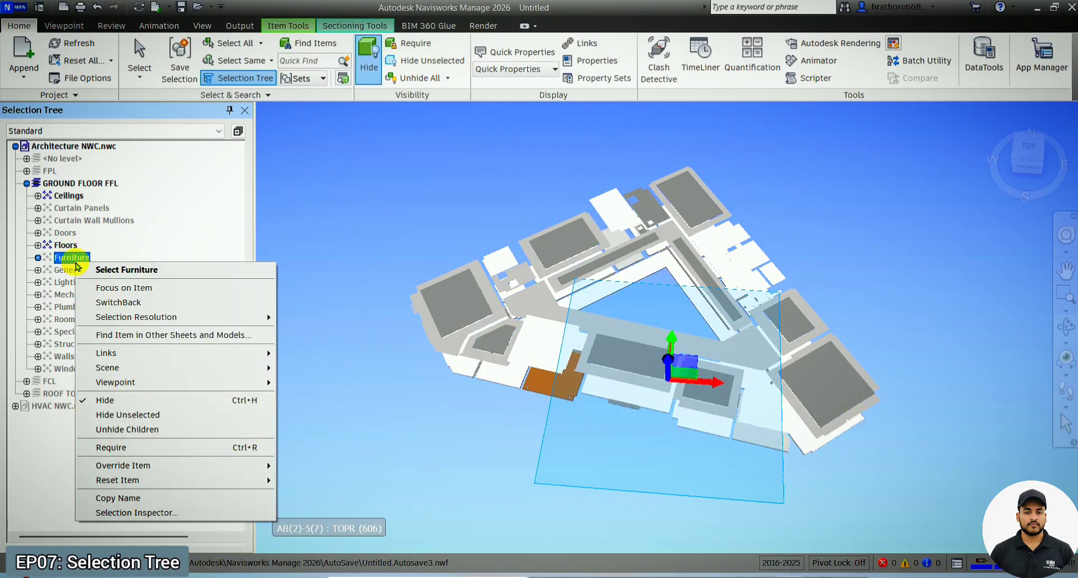
pyautogui.click(327, 285)
pyautogui.click(72, 258)
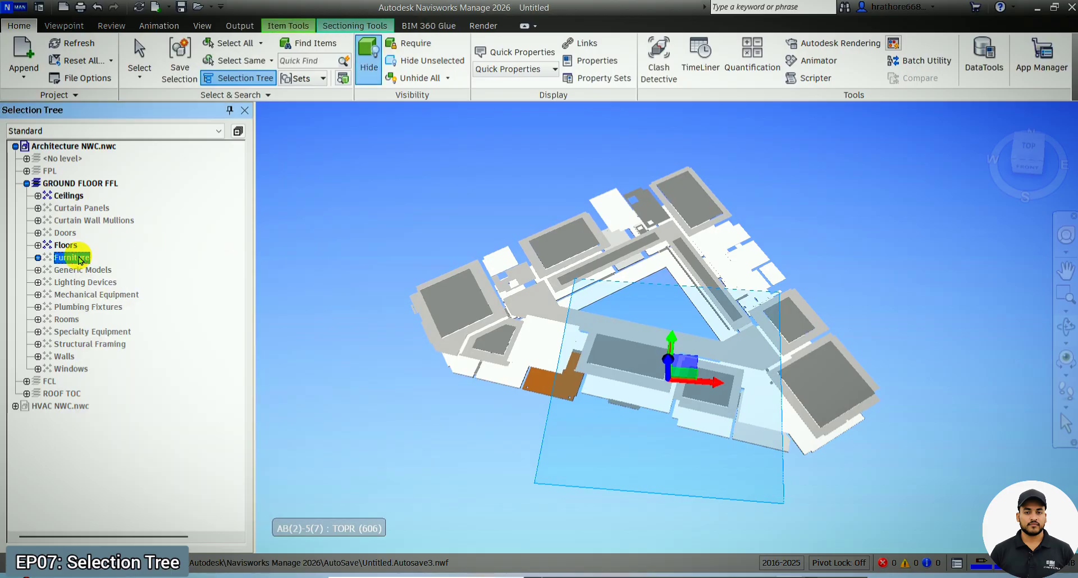
pyautogui.hotkey('ctrl', 'h')
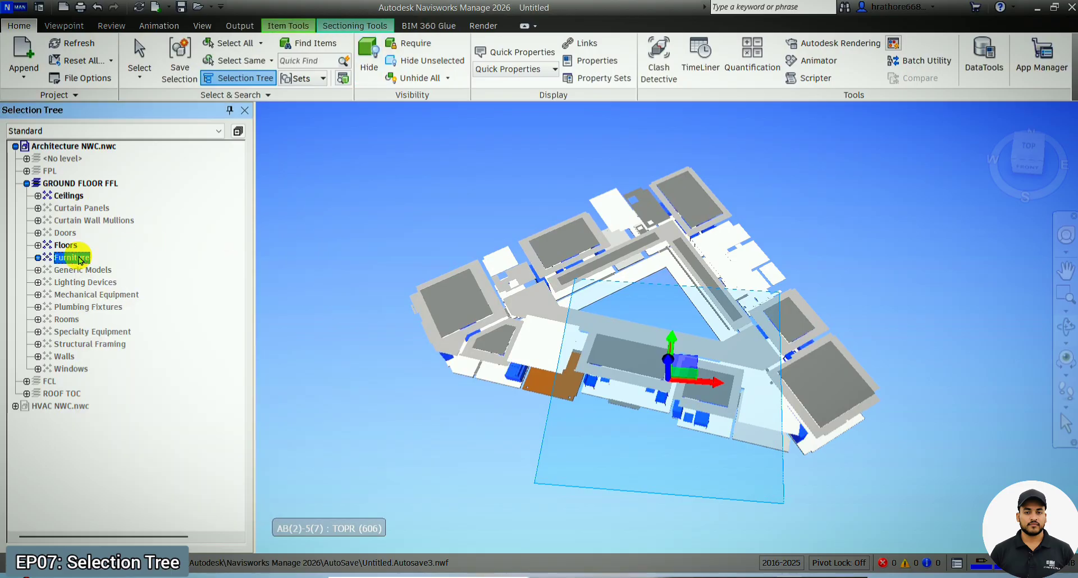
# Step: Toggle the visibility of the ground-floor Furniture category off and on twice to identify its elements
pyautogui.hotkey('ctrl', 'h')
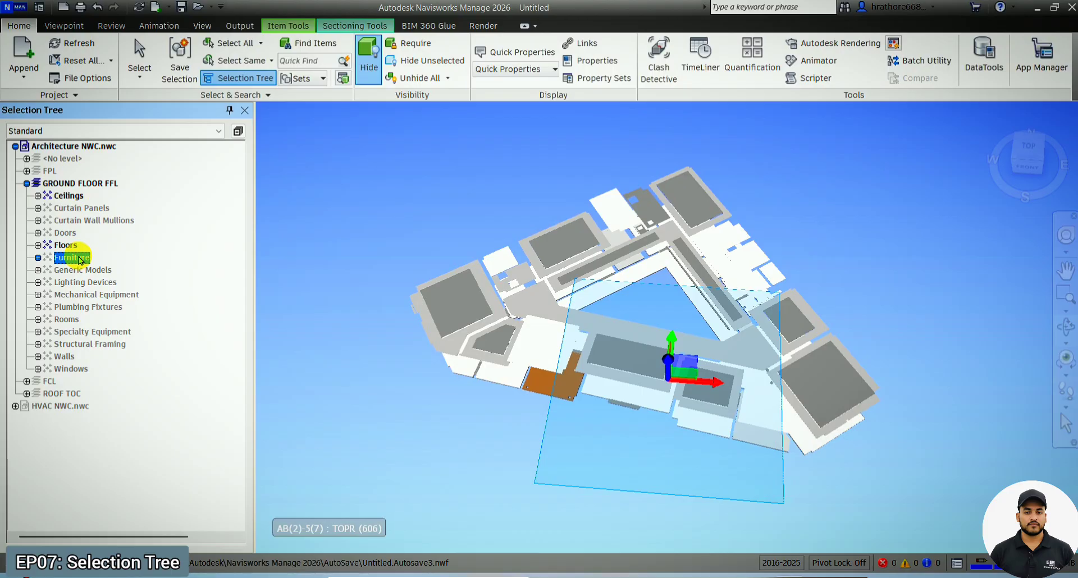
pyautogui.hotkey('ctrl', 'h')
pyautogui.hotkey('ctrl', 'h')
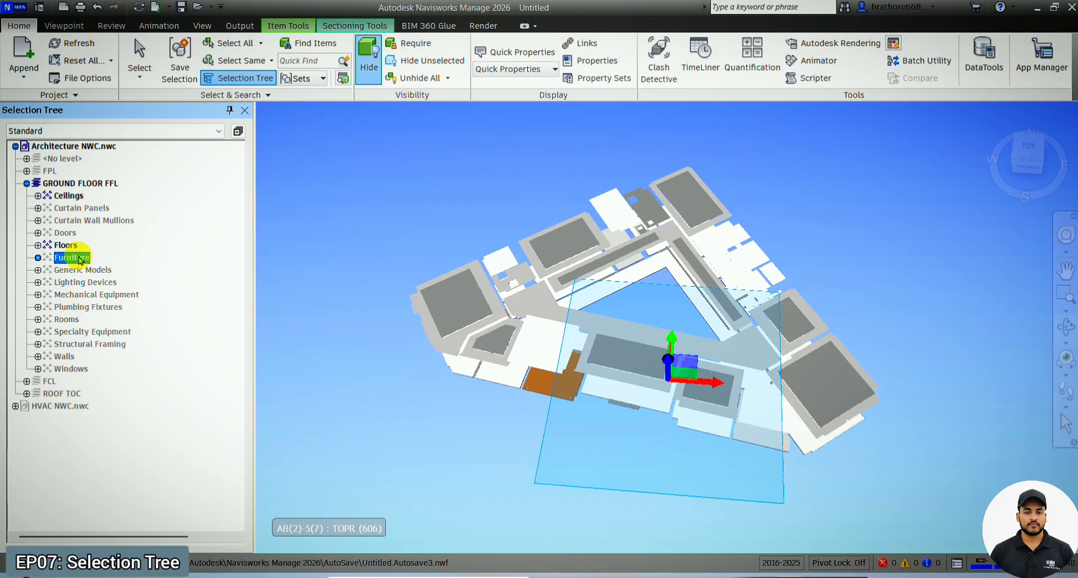
pyautogui.hotkey('ctrl', 'h')
# Step: Unhide the Mechanical Equipment category of GROUND FLOOR FFL in the architecture model
pyautogui.click(1066, 326)
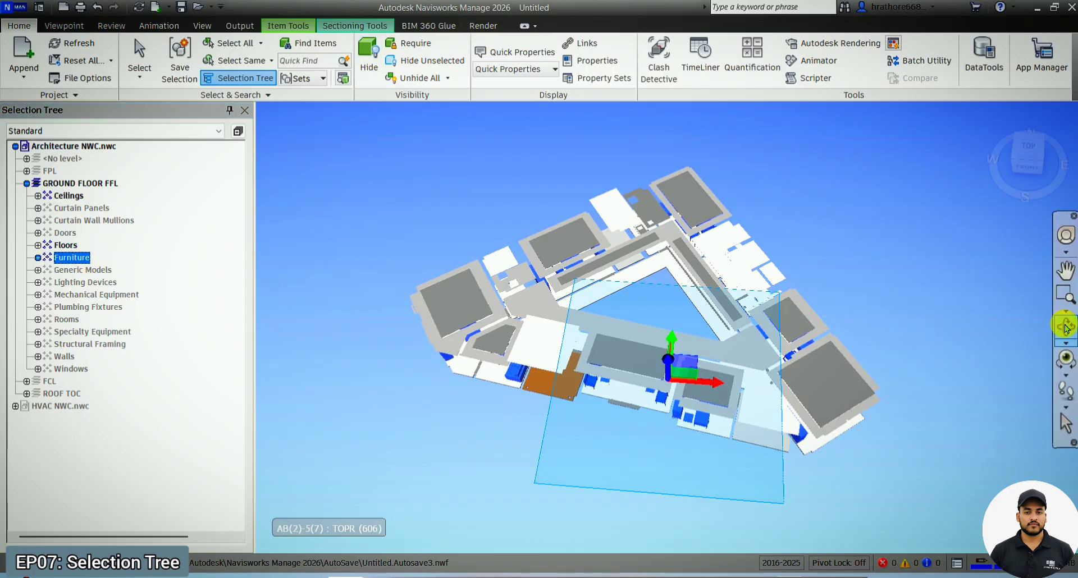
pyautogui.moveTo(890, 333); pyautogui.dragTo(886, 292)
pyautogui.click(90, 270)
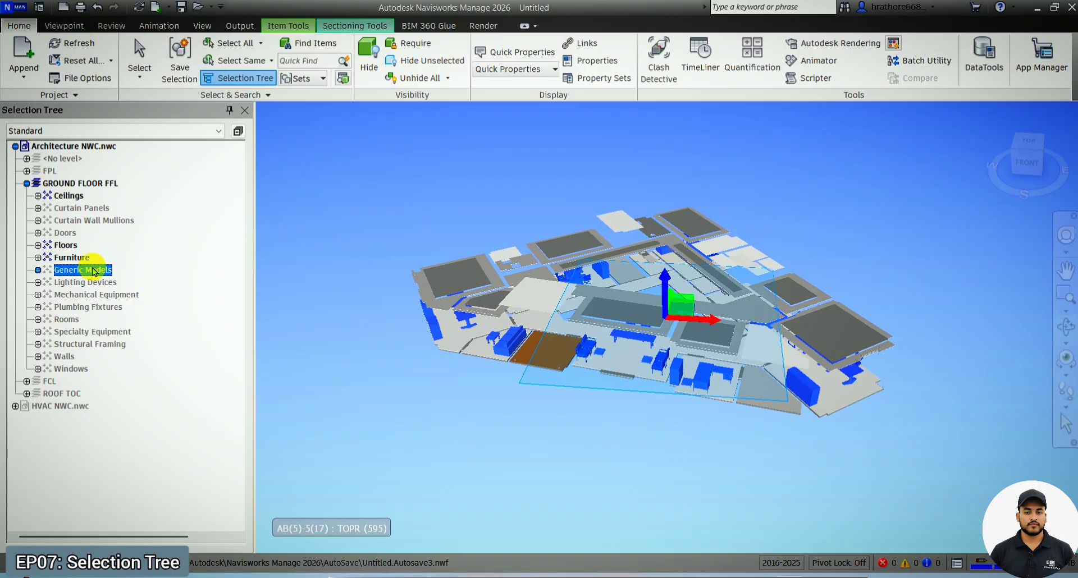
pyautogui.click(106, 285)
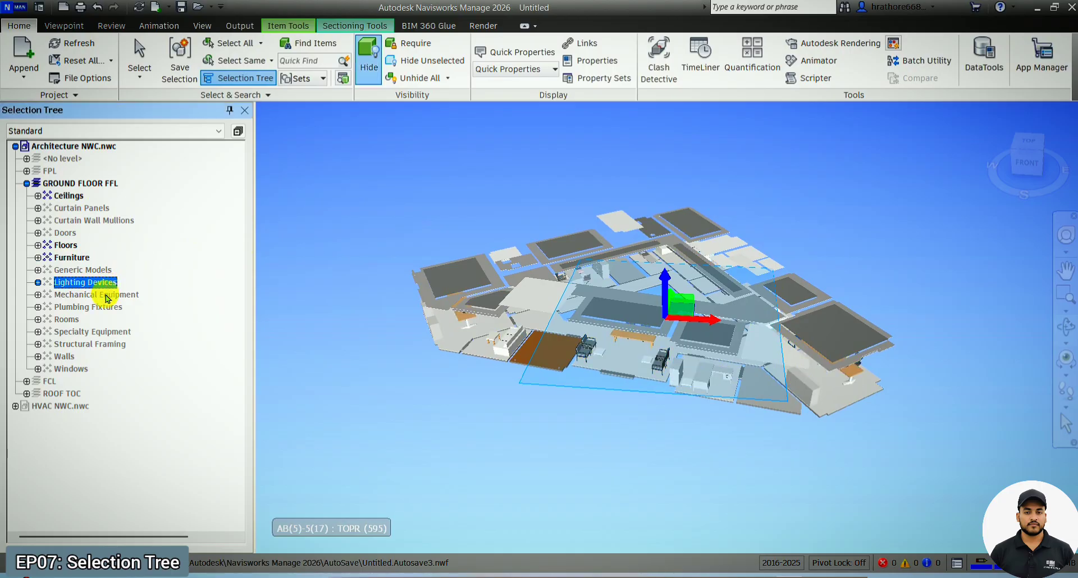
pyautogui.click(107, 295)
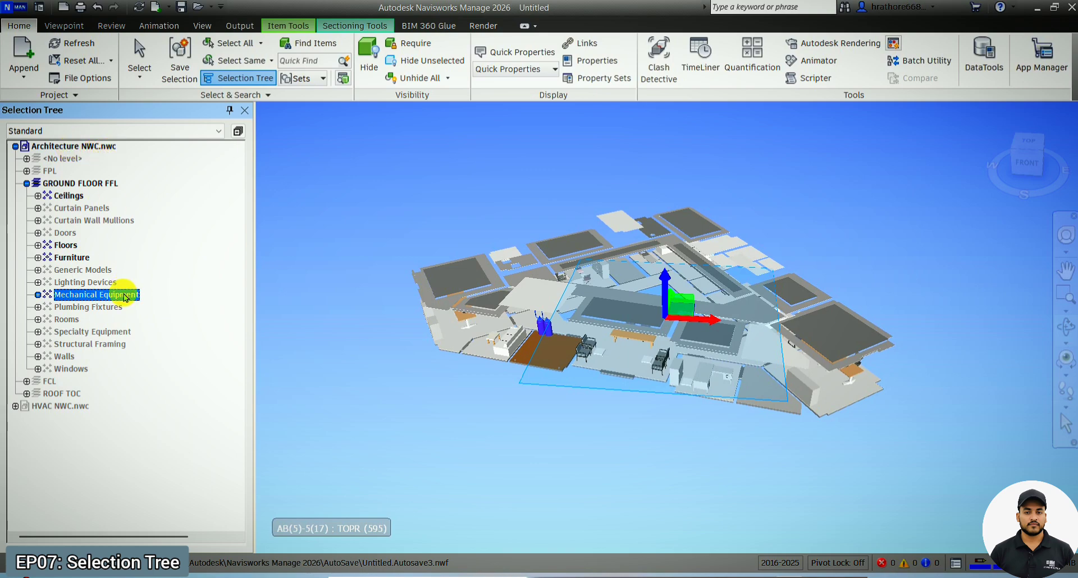
# Step: Expand HVAC NWC.nwc into its levels and try to unhide its GROUND FLOOR FFL level
pyautogui.click(62, 406)
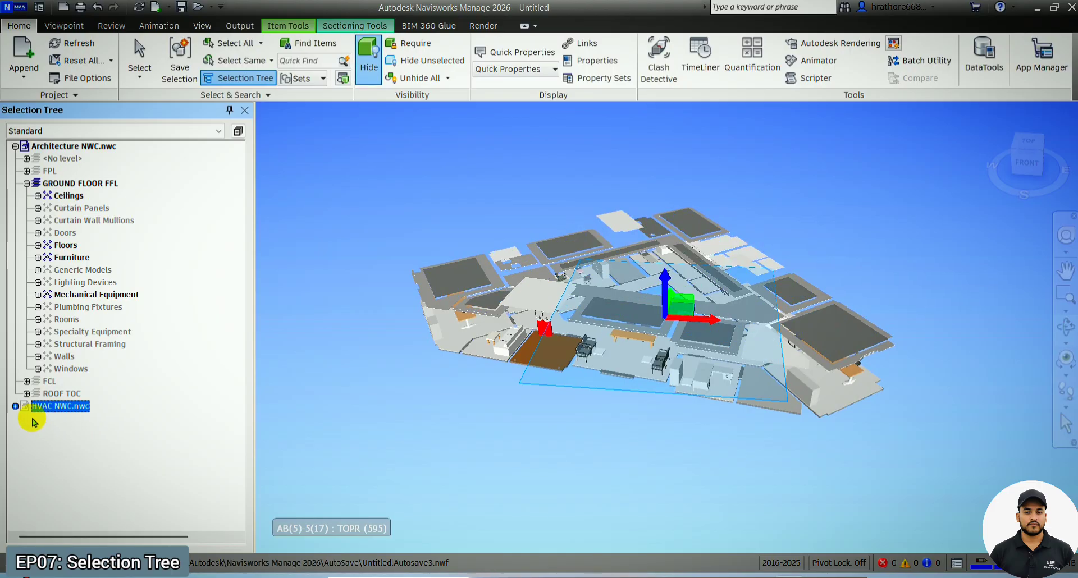
pyautogui.click(15, 406)
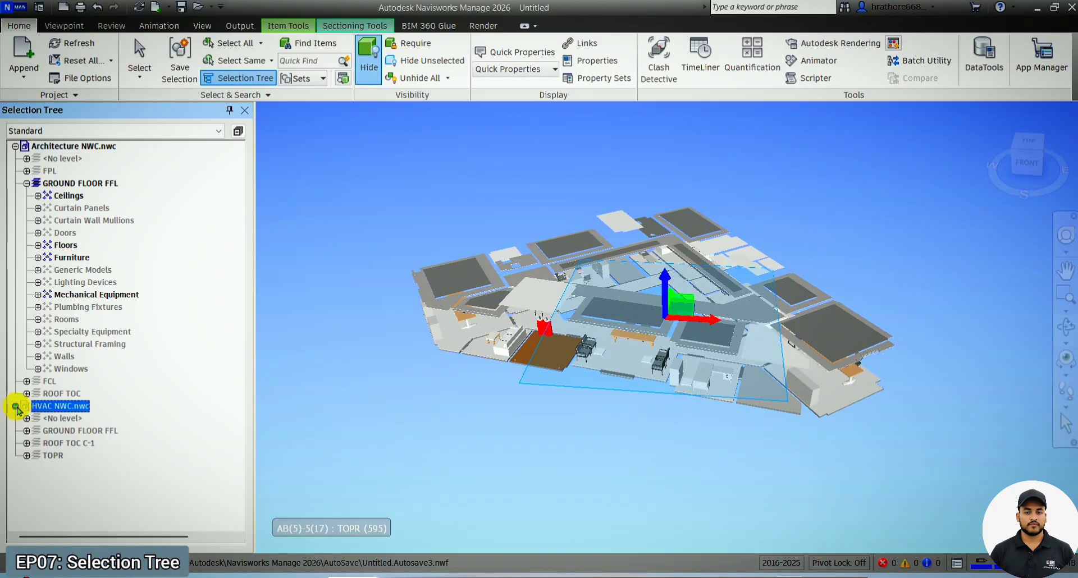
pyautogui.click(81, 433)
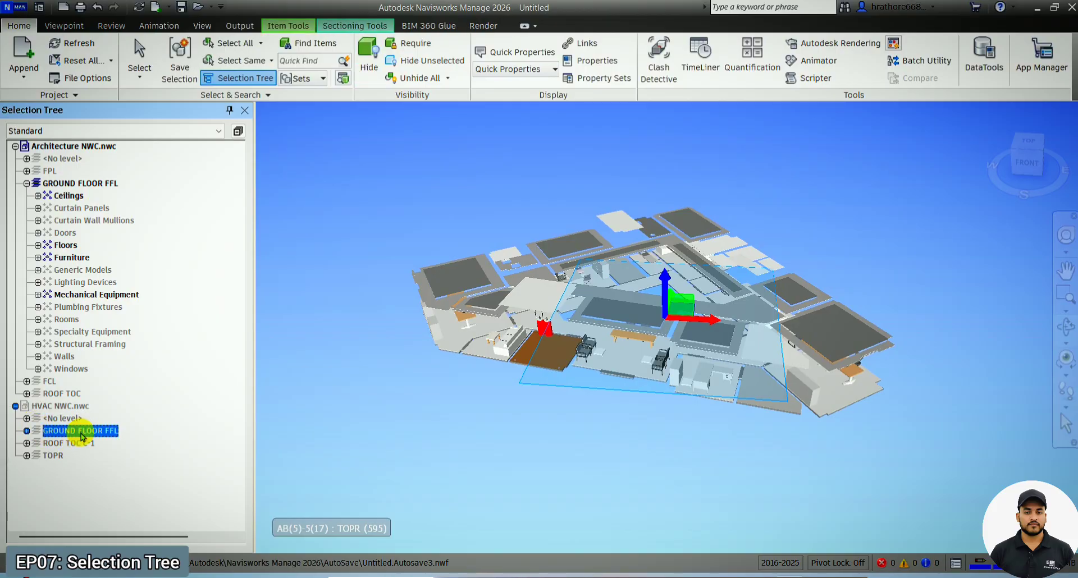
pyautogui.hotkey('ctrl', 'h')
pyautogui.click(76, 445)
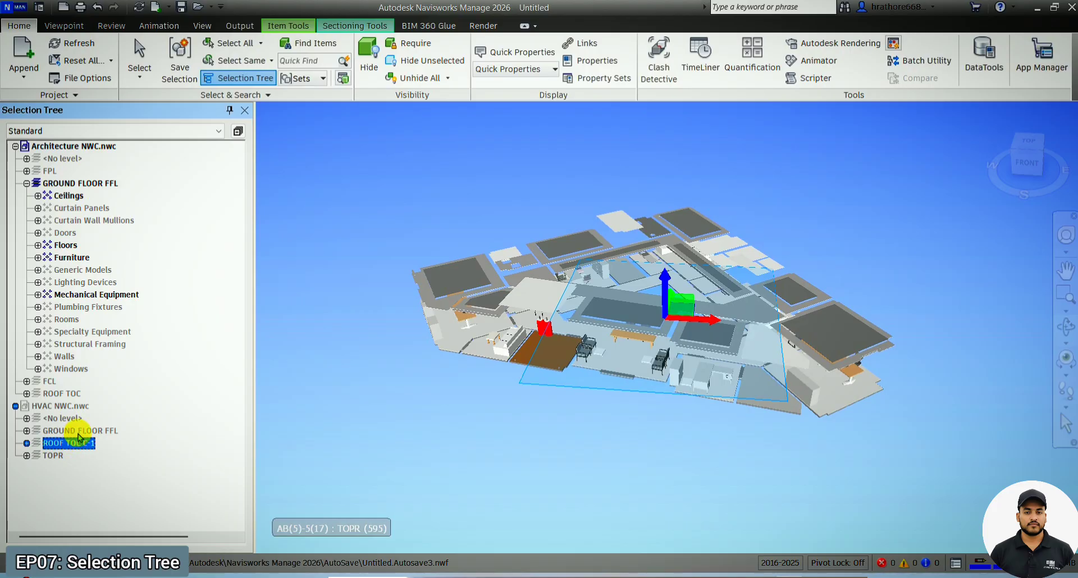
# Step: Unhide the whole HVAC NWC.nwc model and hide its <No level>, ROOF TOC C-1 and TOPR levels
pyautogui.click(71, 408)
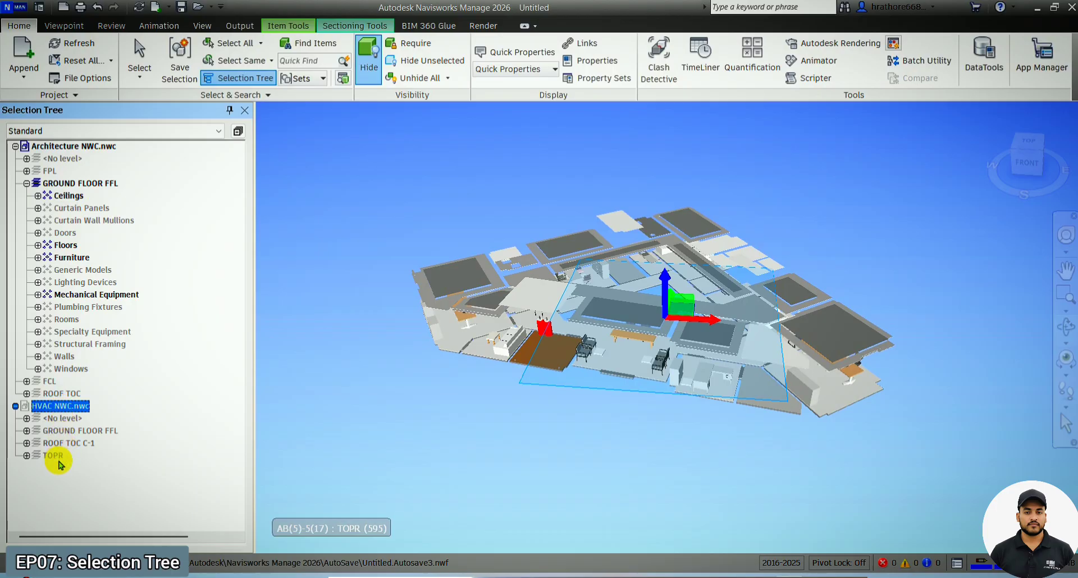
pyautogui.hotkey('ctrl', 'h')
pyautogui.click(68, 421)
pyautogui.hotkey('ctrl', 'h')
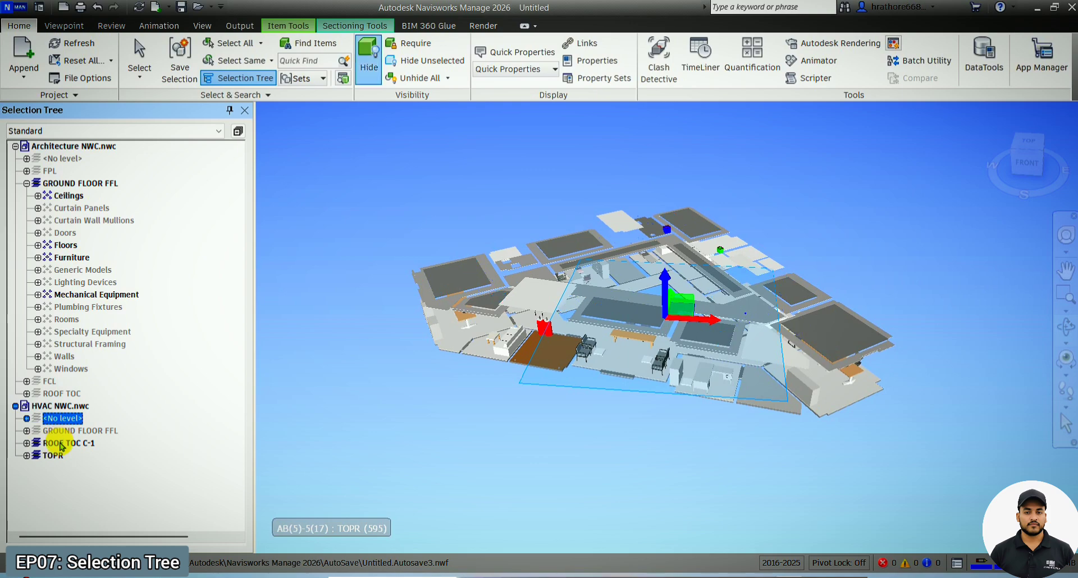
pyautogui.click(62, 444)
pyautogui.keyDown('ctrl'); pyautogui.click(53, 454); pyautogui.keyUp('ctrl')
pyautogui.hotkey('ctrl', 'h')
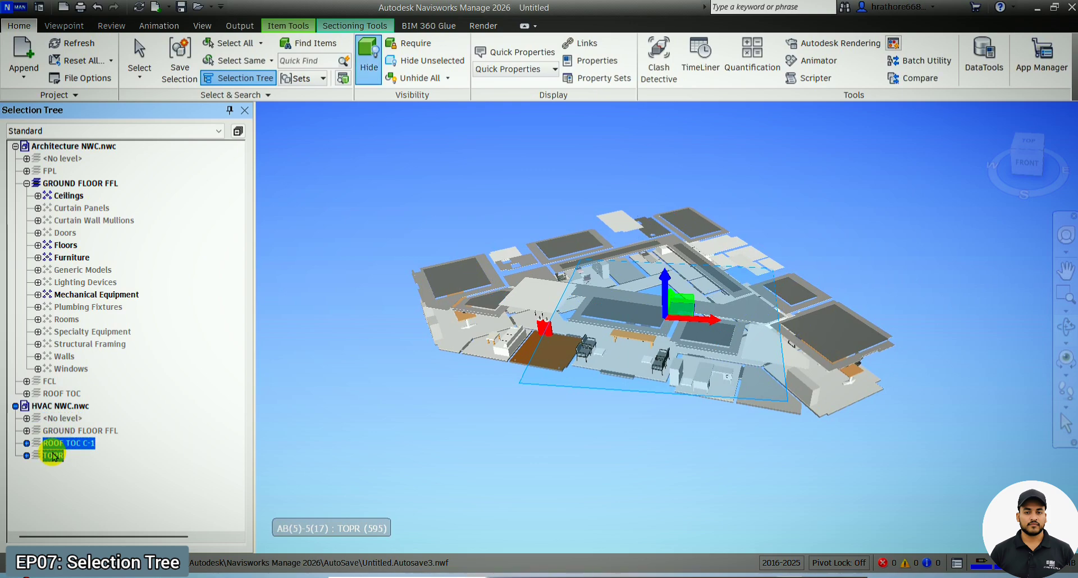
# Step: Unhide the GROUND FLOOR FFL level of the HVAC model and inspect it with the selection cleared
pyautogui.click(64, 431)
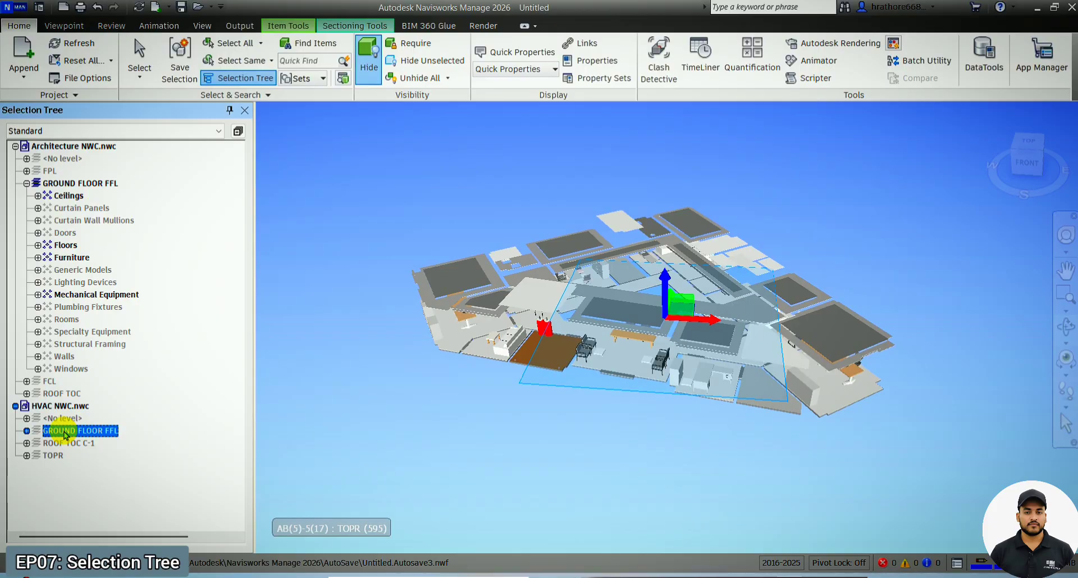
pyautogui.hotkey('ctrl', 'h')
pyautogui.click(472, 390)
pyautogui.scroll(5, 570, 313)
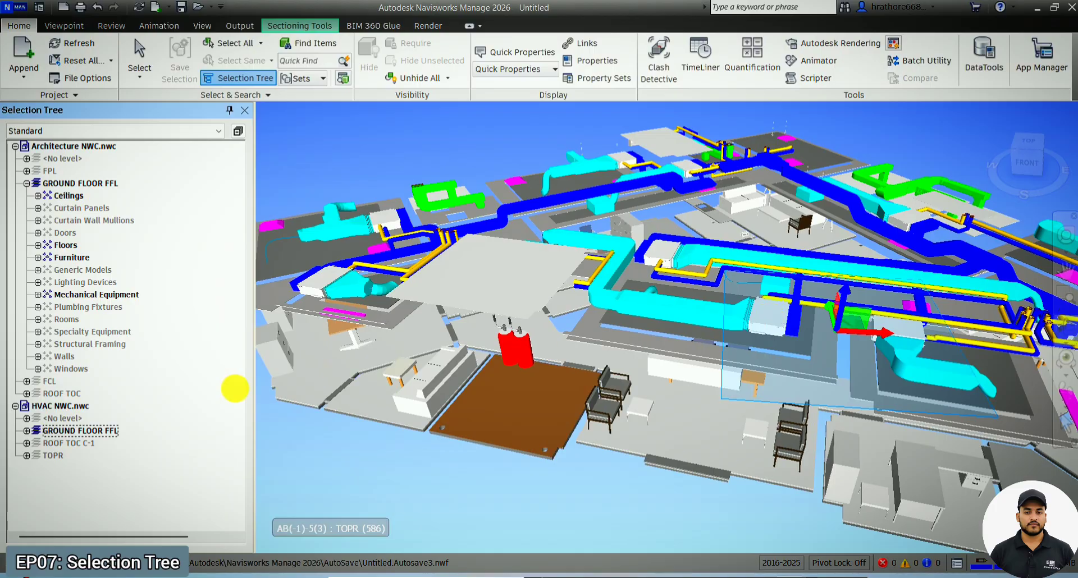
# Step: Hide the HVAC ground-floor categories from Duct Accessories through Telephone Devices, leaving Air Terminals shown, and clear the selection
pyautogui.click(27, 431)
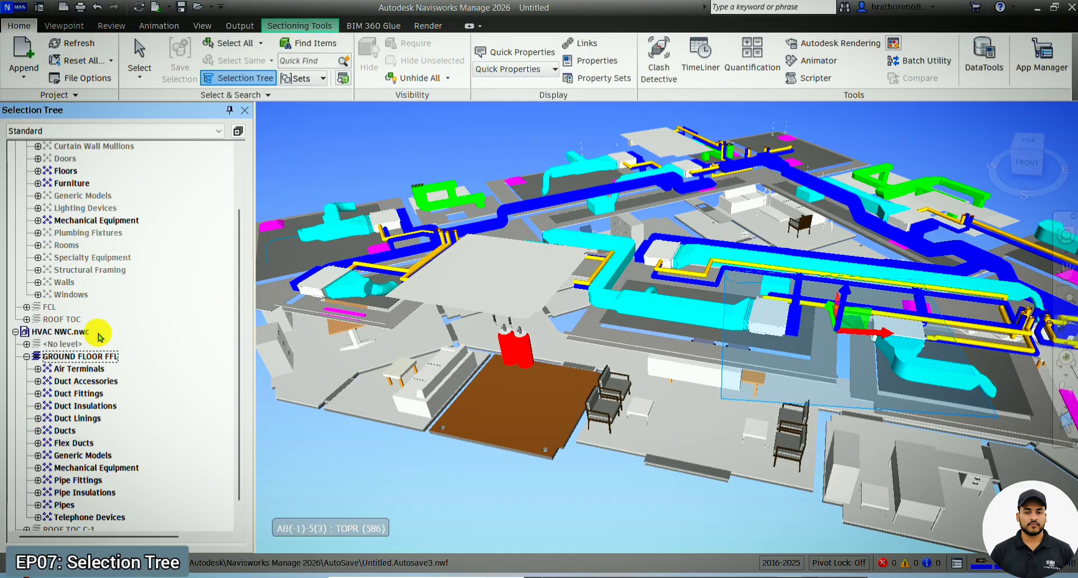
pyautogui.scroll(-1, 90, 345)
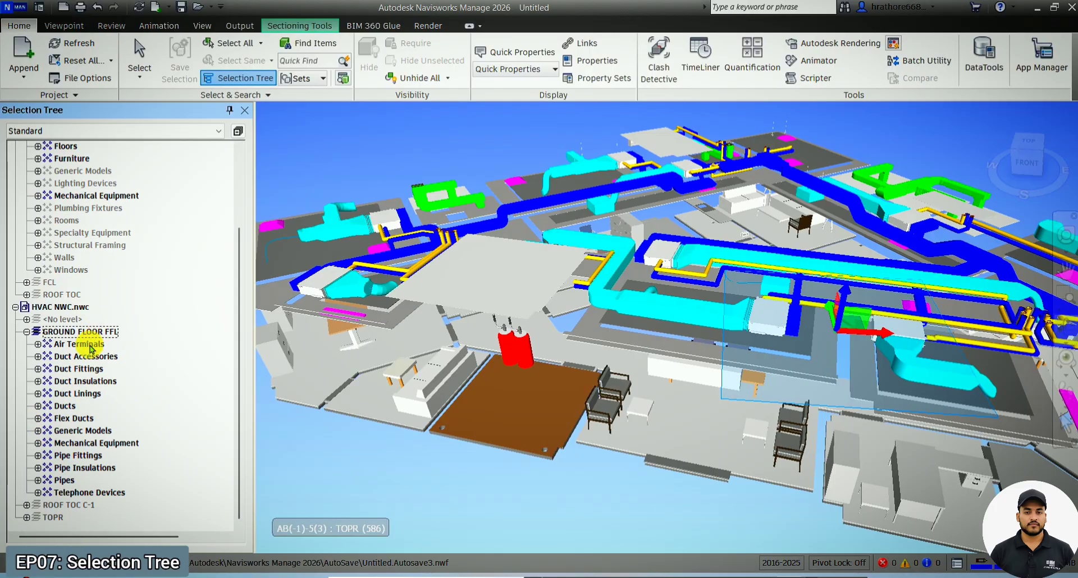
pyautogui.click(80, 357)
pyautogui.keyDown('shift'); pyautogui.click(66, 493); pyautogui.keyUp('shift')
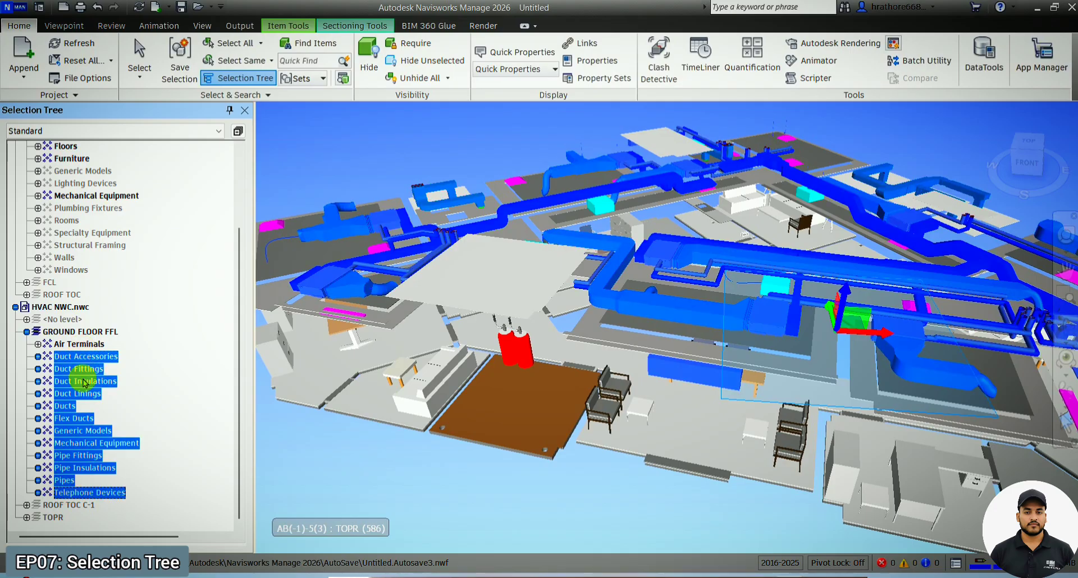
pyautogui.hotkey('ctrl', 'h')
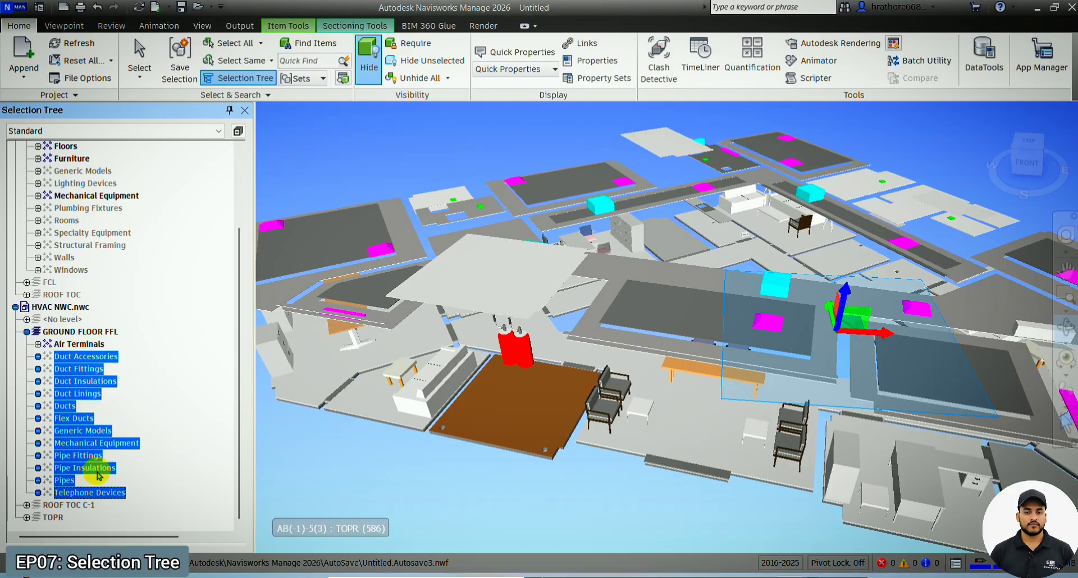
pyautogui.click(145, 413)
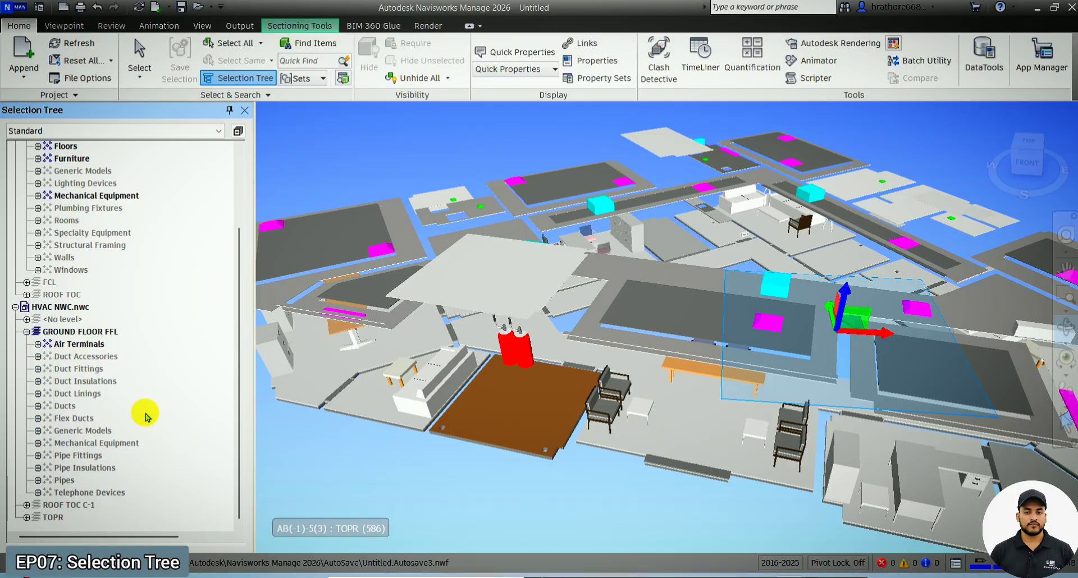
# Step: Try to undo the last hide and unhide all items of both models
pyautogui.hotkey('ctrl', 'z')
pyautogui.click(145, 414)
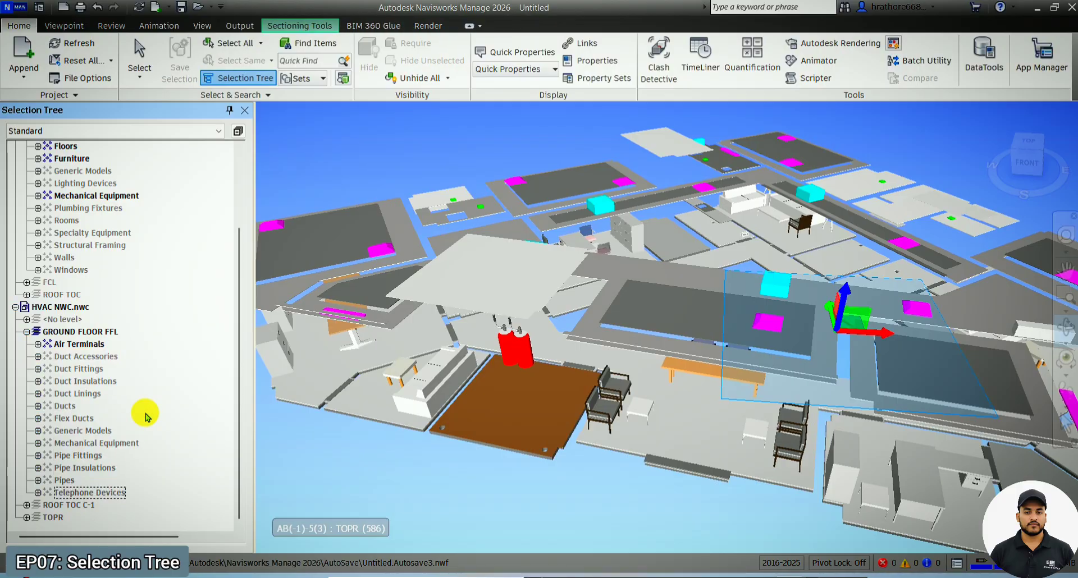
pyautogui.click(422, 84)
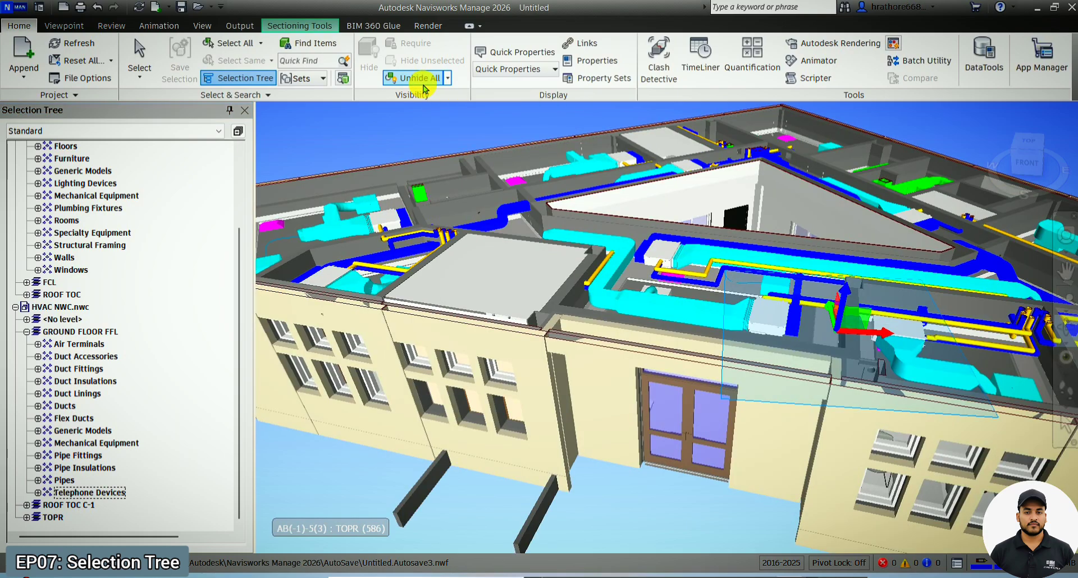
pyautogui.scroll(-5, 543, 203)
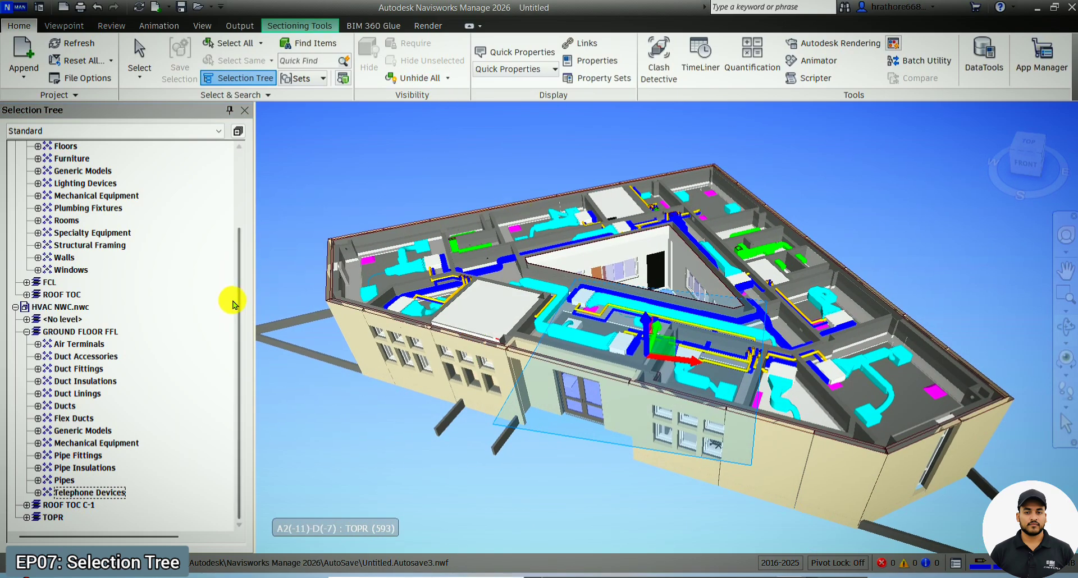
pyautogui.scroll(3, 229, 305)
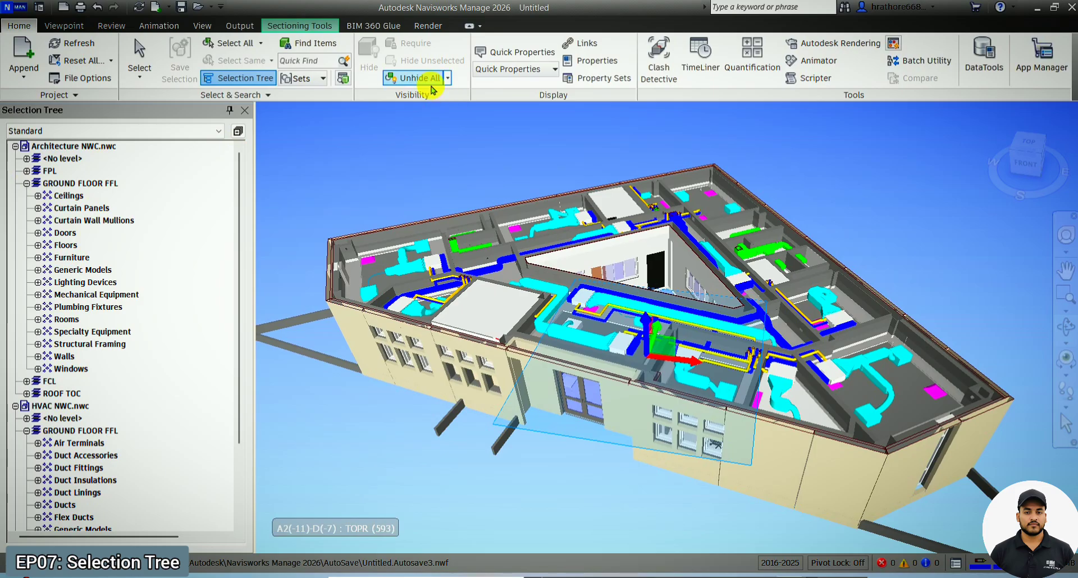
# Step: Collapse the HVAC NWC.nwc and Architecture NWC.nwc branches in the Selection Tree and clear the selection
pyautogui.click(22, 408)
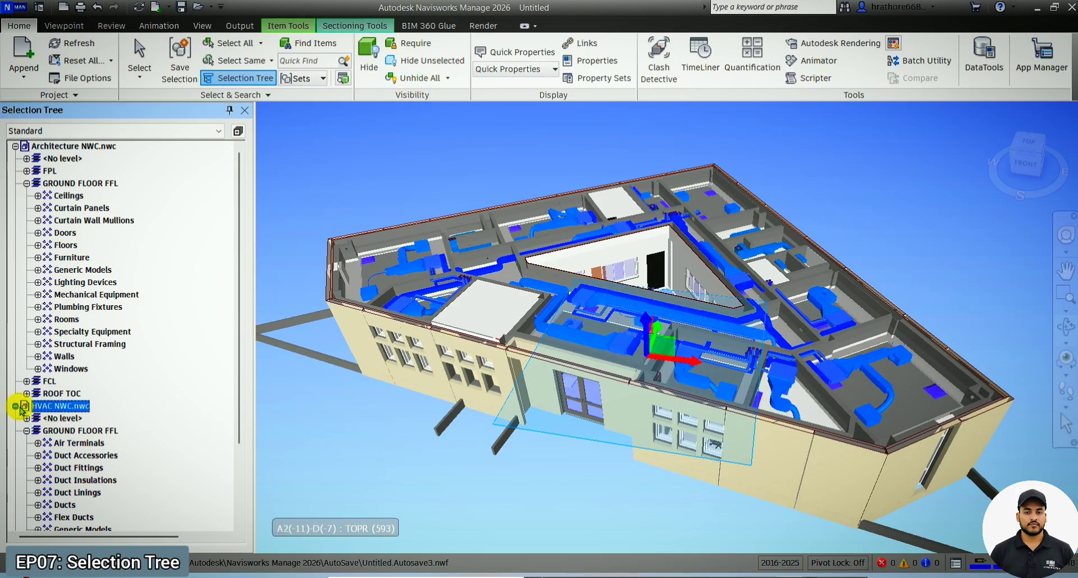
pyautogui.click(17, 407)
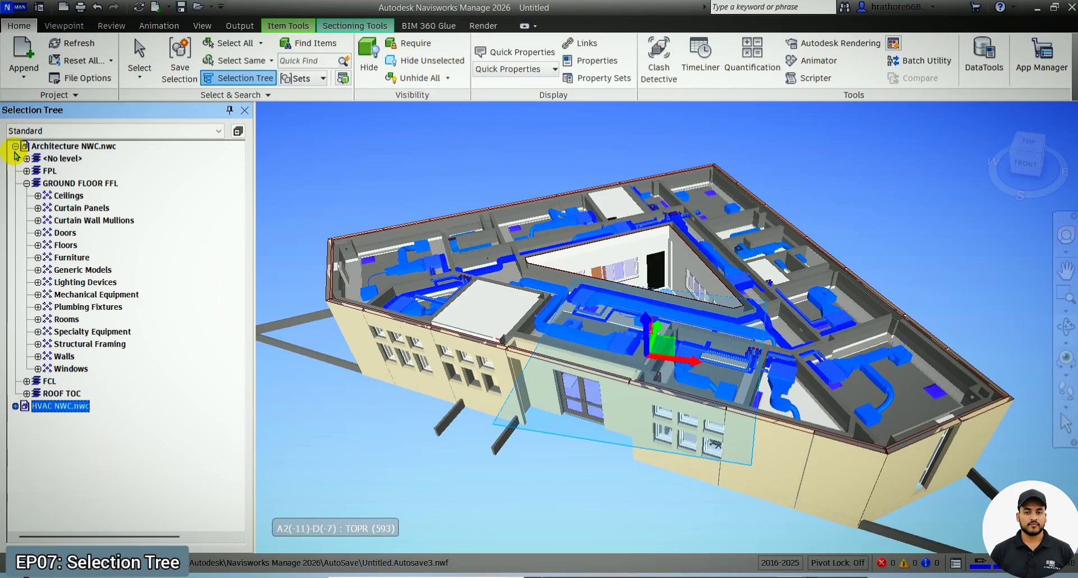
pyautogui.click(21, 148)
pyautogui.click(18, 148)
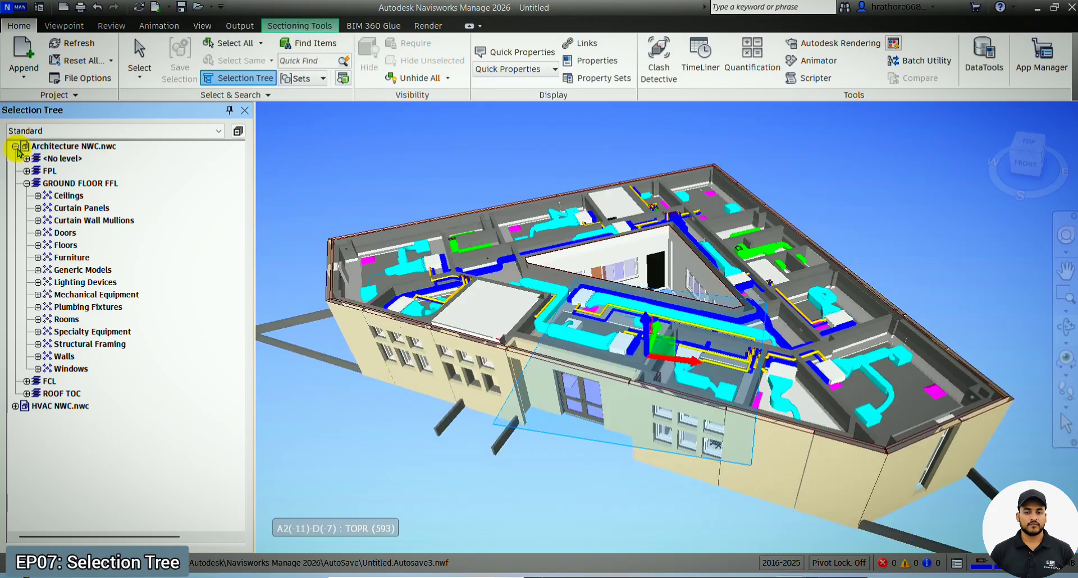
pyautogui.click(16, 146)
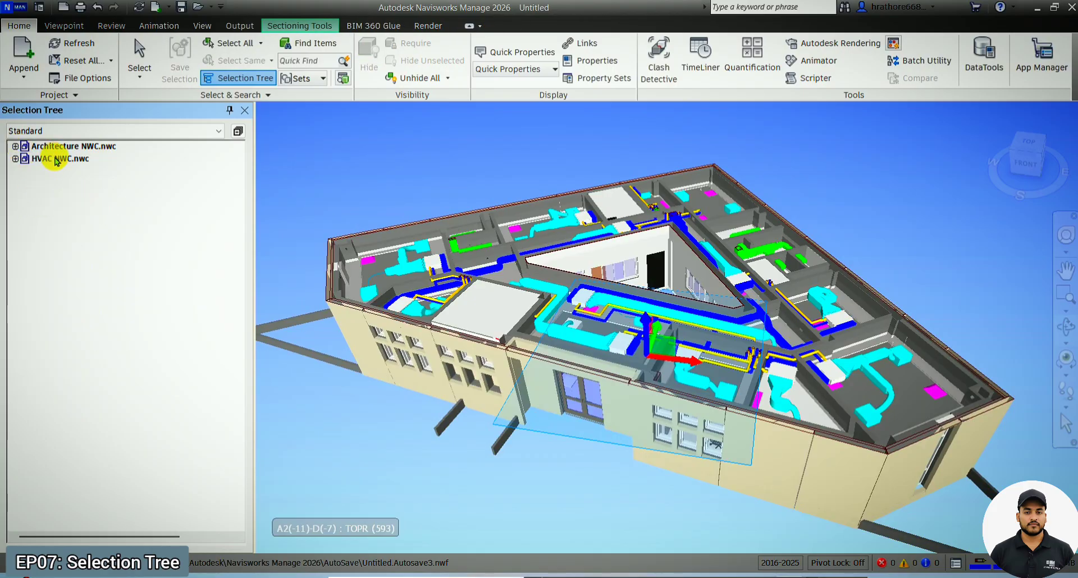
# Step: Expand HVAC NWC.nwc and review the Hide and Unhide options offered for ROOF TOC C-1 without applying any
pyautogui.click(16, 158)
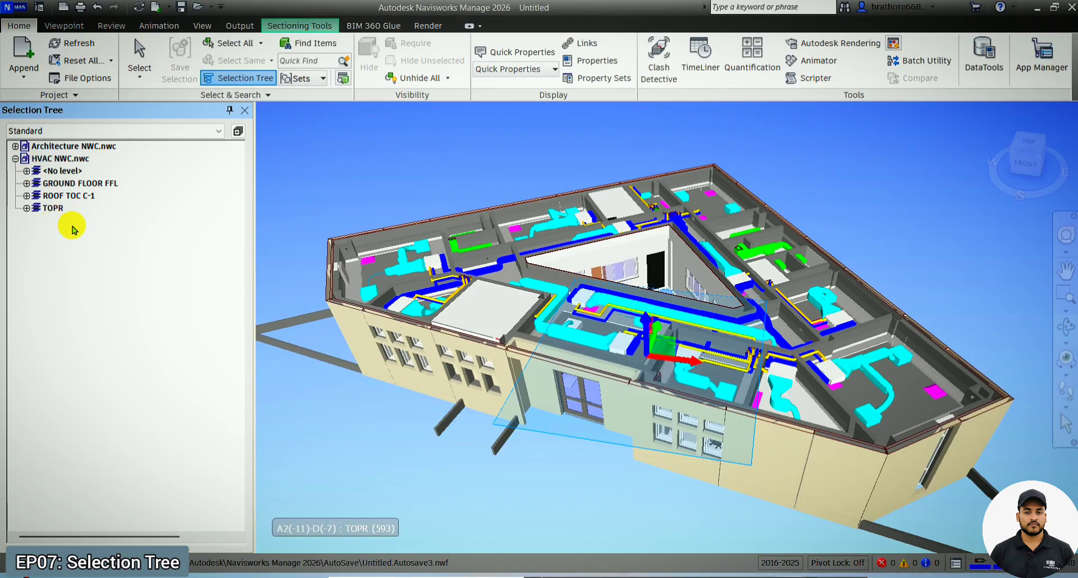
pyautogui.click(48, 196)
pyautogui.rightClick(54, 194)
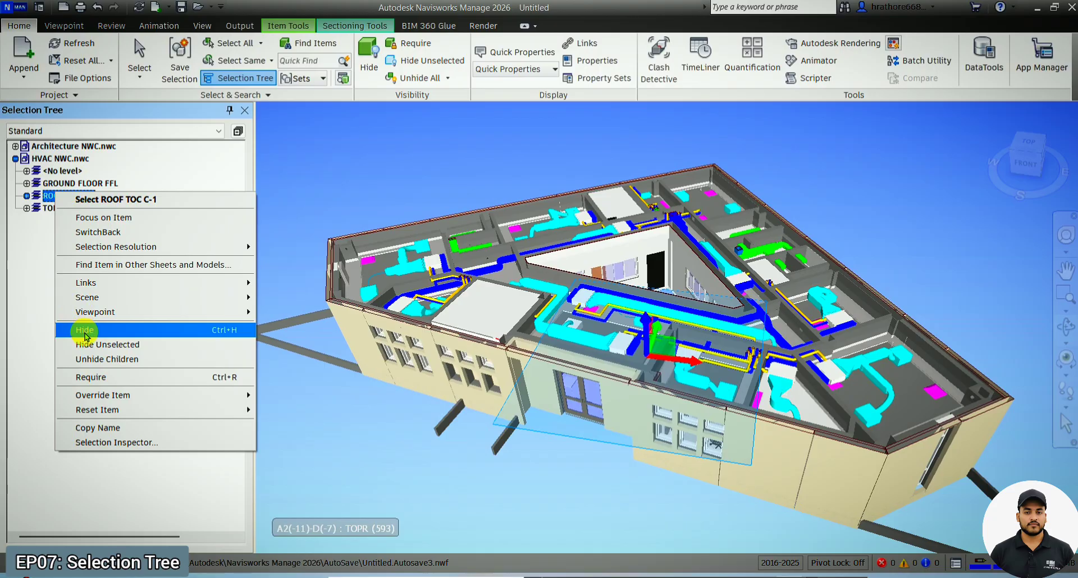
pyautogui.click(36, 313)
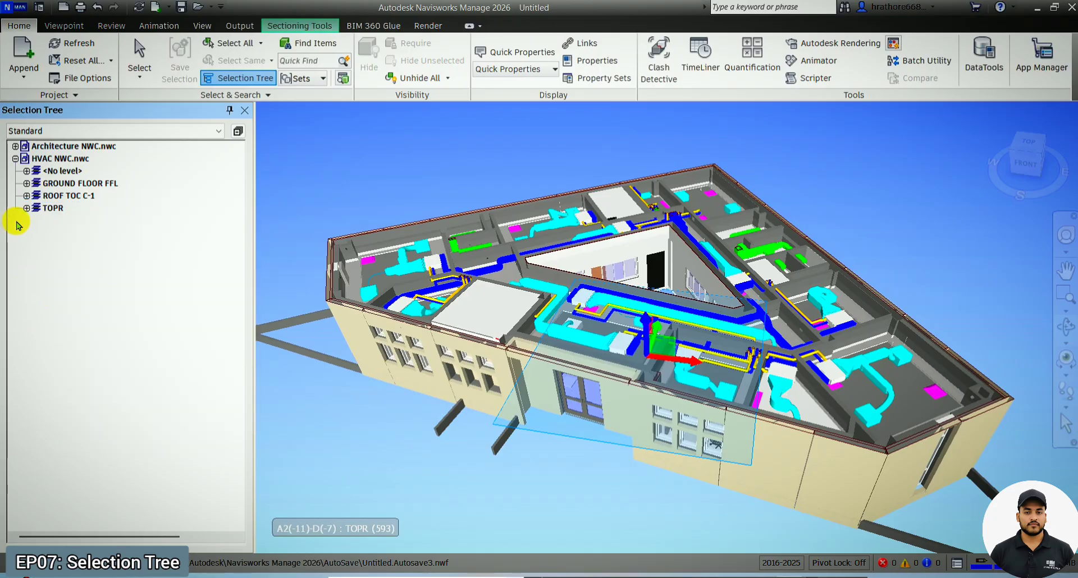
# Step: Expand the HVAC model's GROUND FLOOR FFL level, then select and expand its Duct Insulations category
pyautogui.click(22, 159)
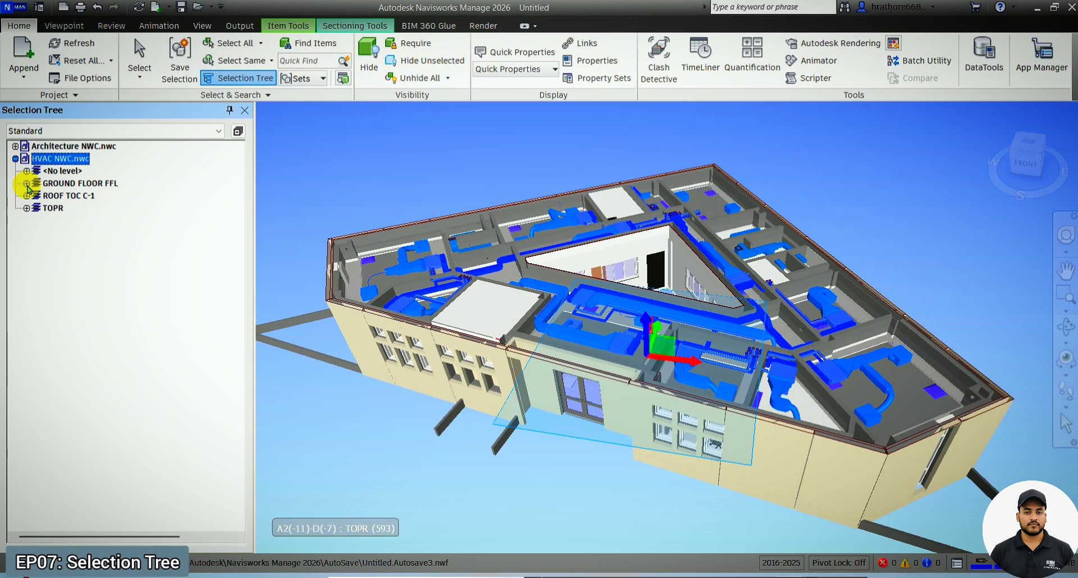
pyautogui.click(26, 183)
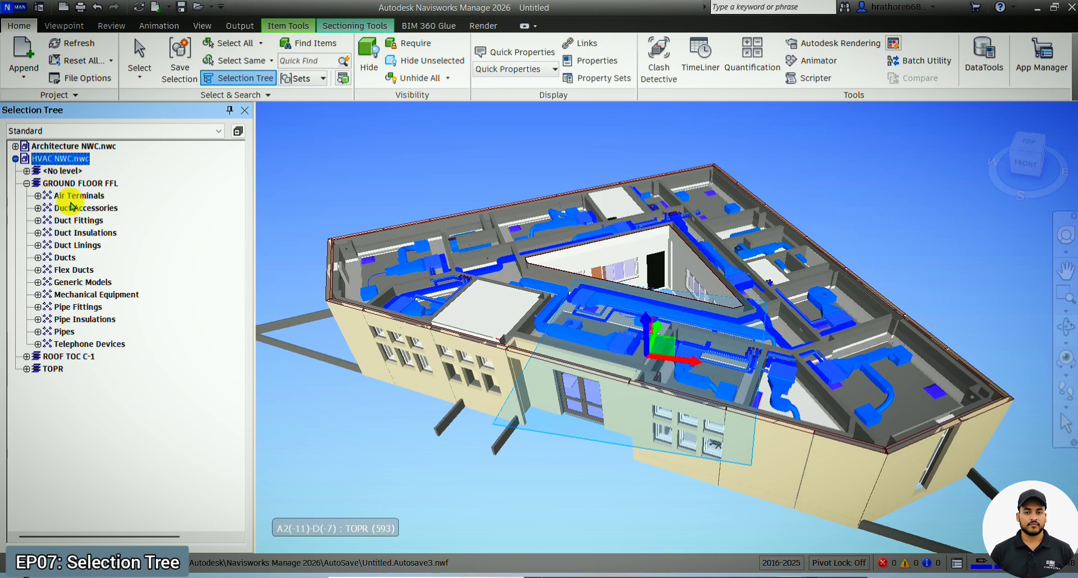
pyautogui.click(78, 233)
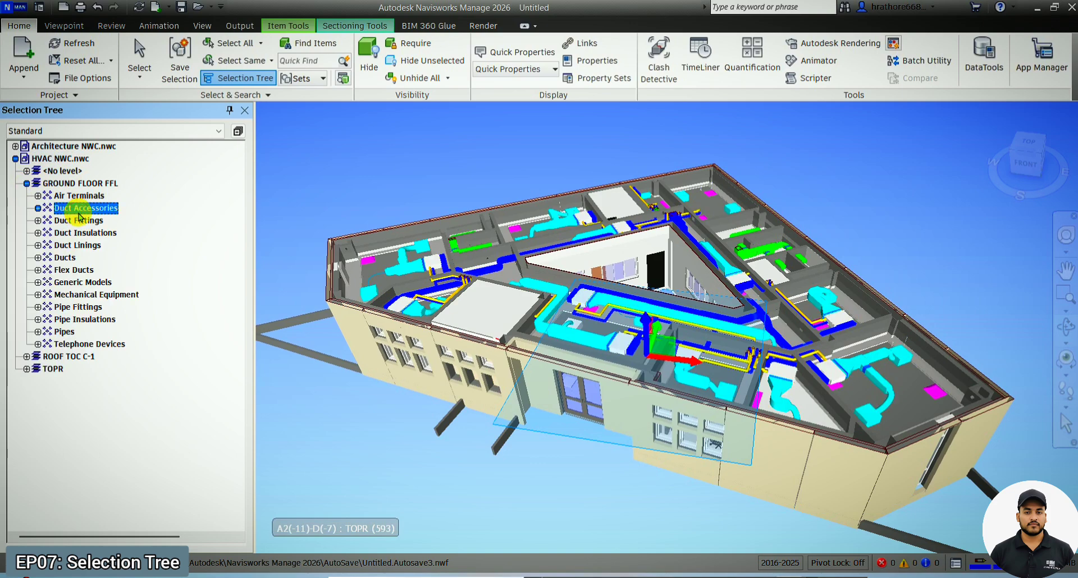
pyautogui.click(38, 233)
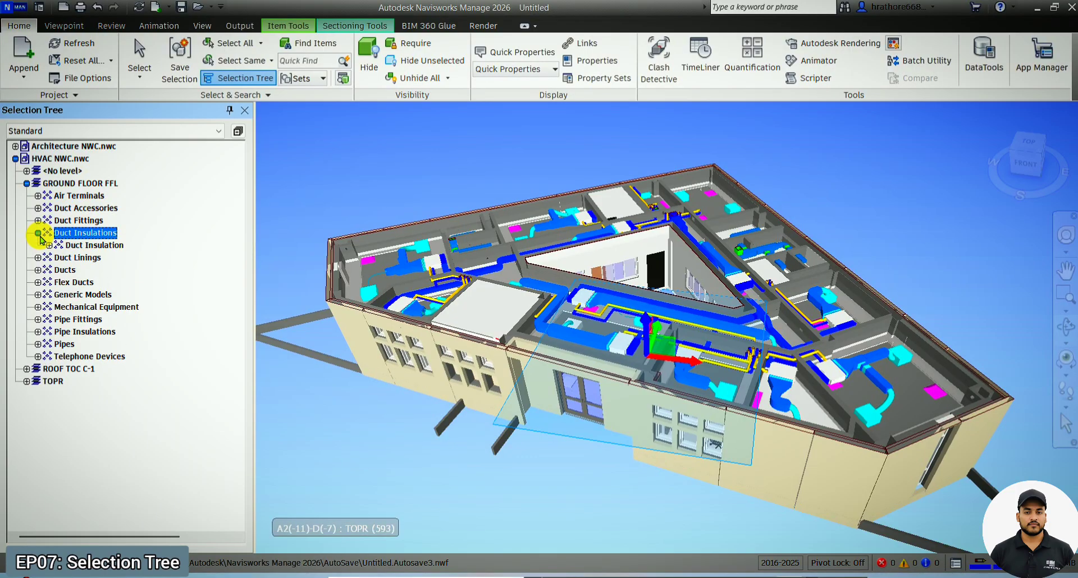
# Step: Browse the Duct Insulations category down to its Fiber_Glass items and expand Pipes, then collapse the HVAC NWC.nwc branch
pyautogui.click(49, 245)
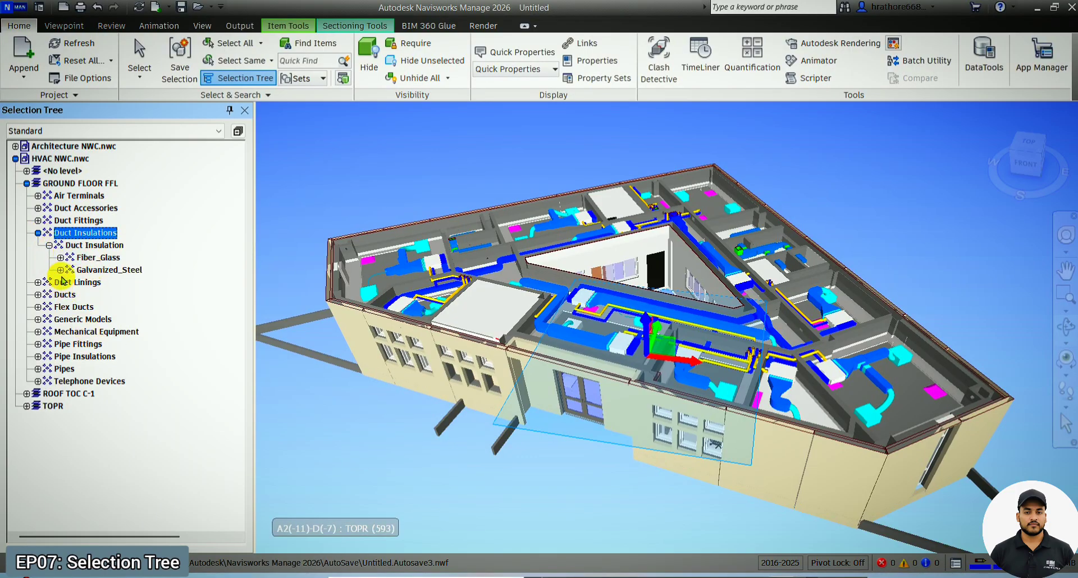
pyautogui.click(60, 258)
pyautogui.scroll(3, 58, 270)
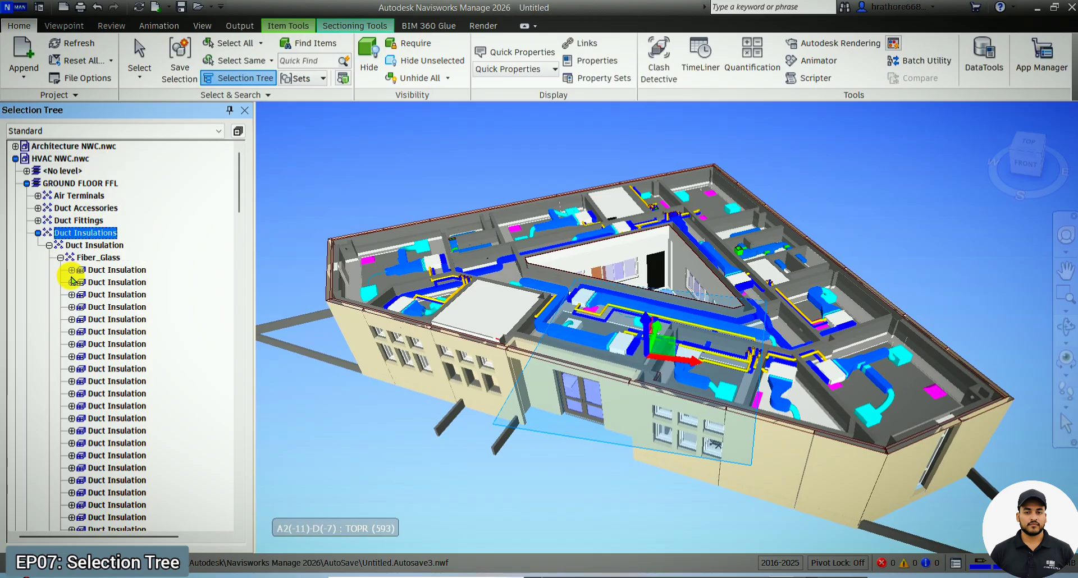
pyautogui.click(38, 233)
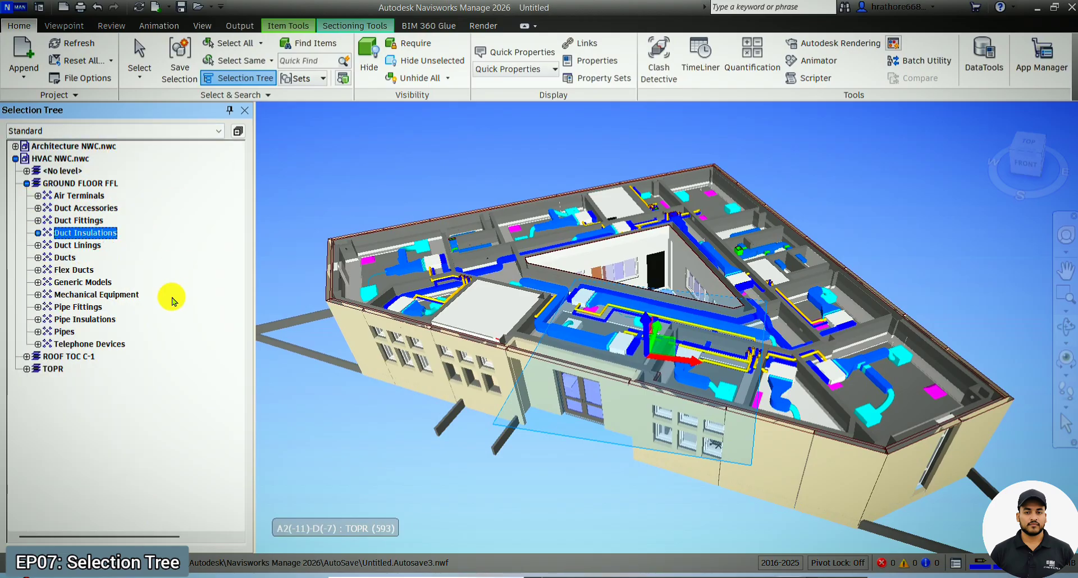
pyautogui.click(38, 332)
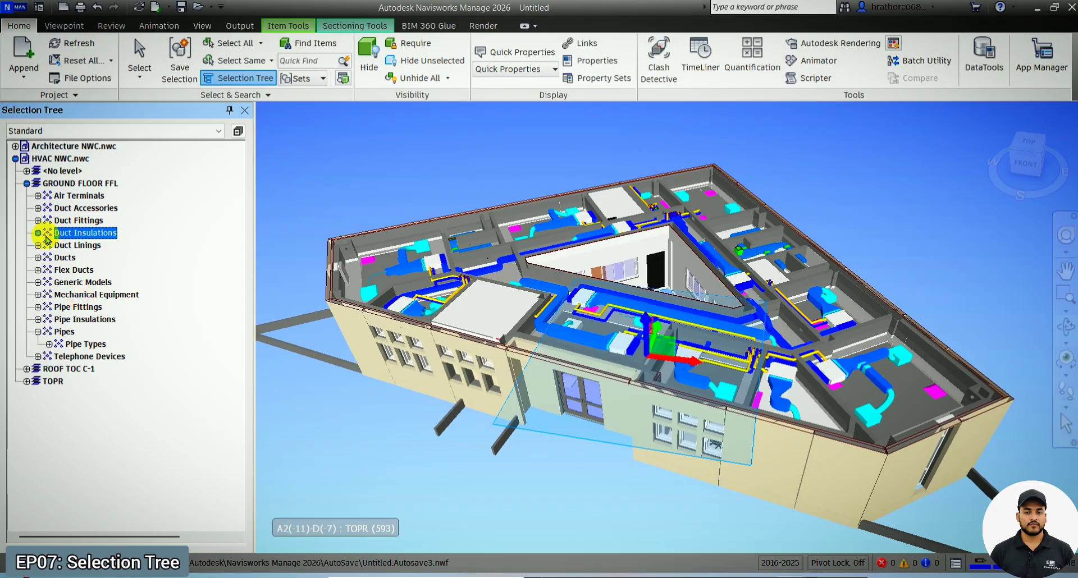
pyautogui.click(16, 159)
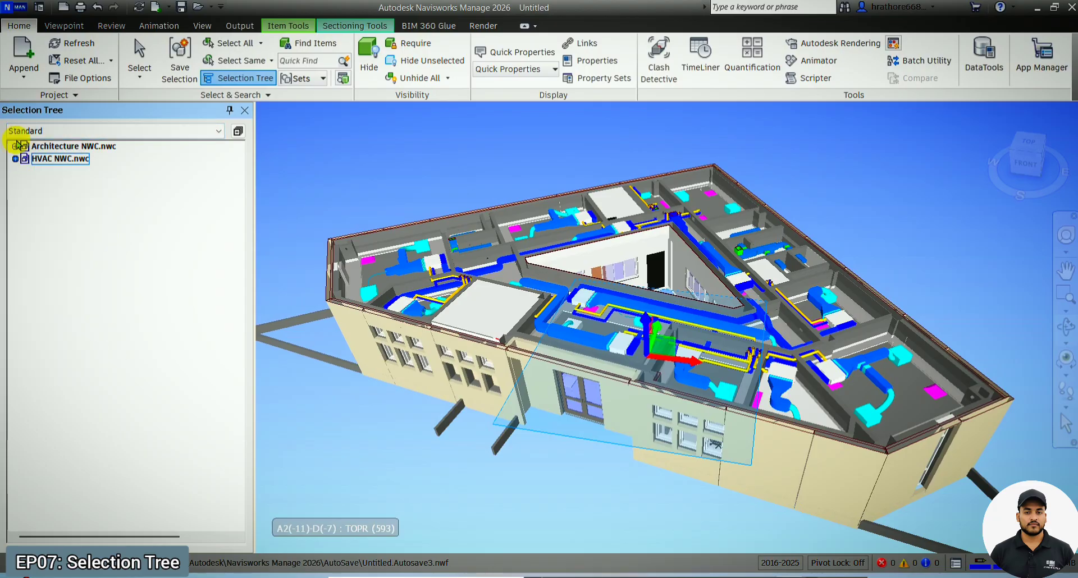
# Step: Switch the Selection Tree to Compact and select the HVAC levels in turn, ending with GROUND FLOOR FFL selected
pyautogui.click(49, 132)
pyautogui.click(50, 131)
pyautogui.click(50, 131)
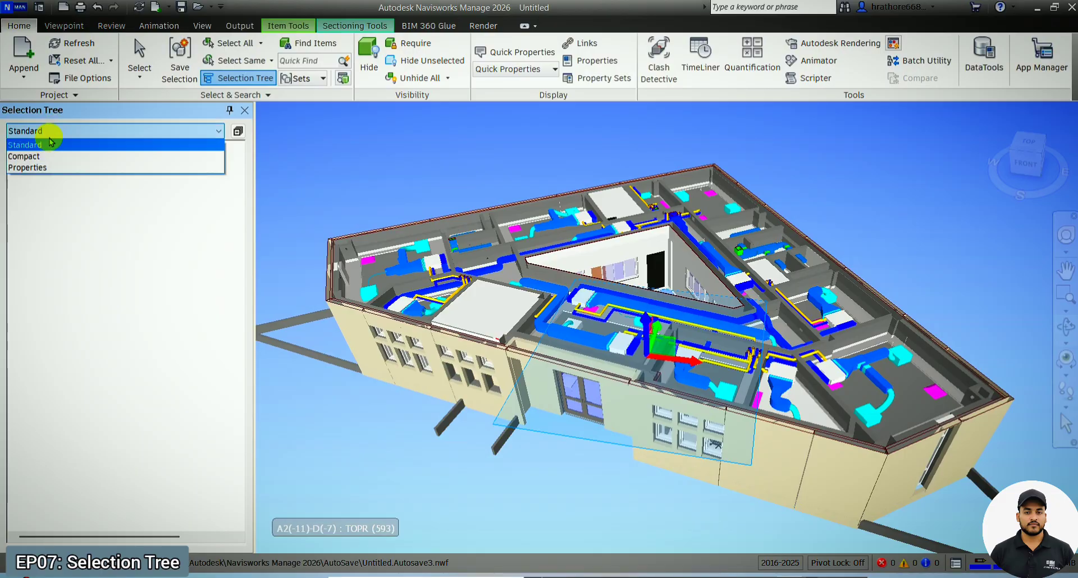
pyautogui.click(47, 157)
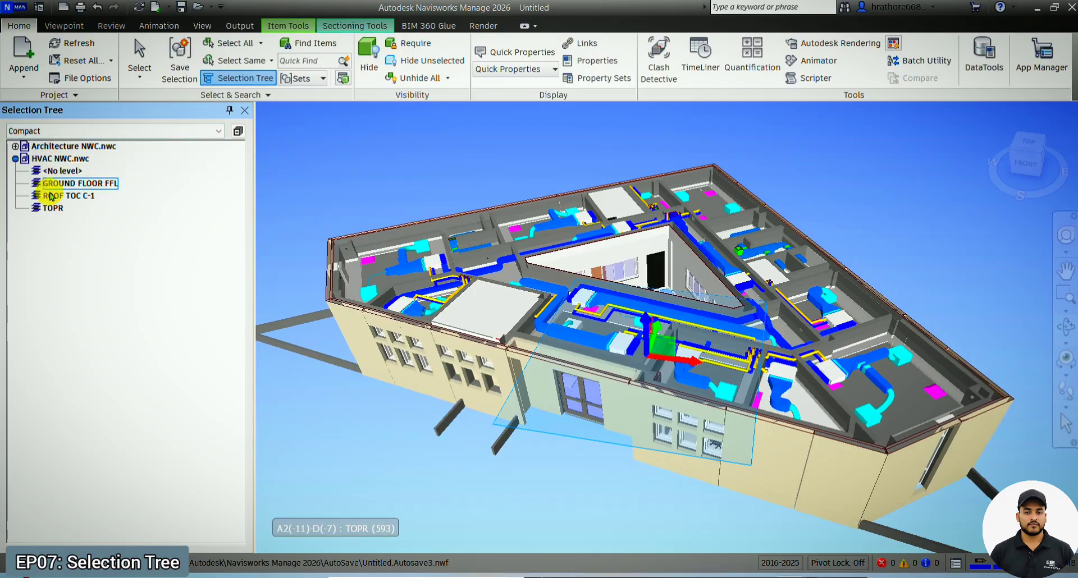
pyautogui.click(56, 171)
pyautogui.click(84, 183)
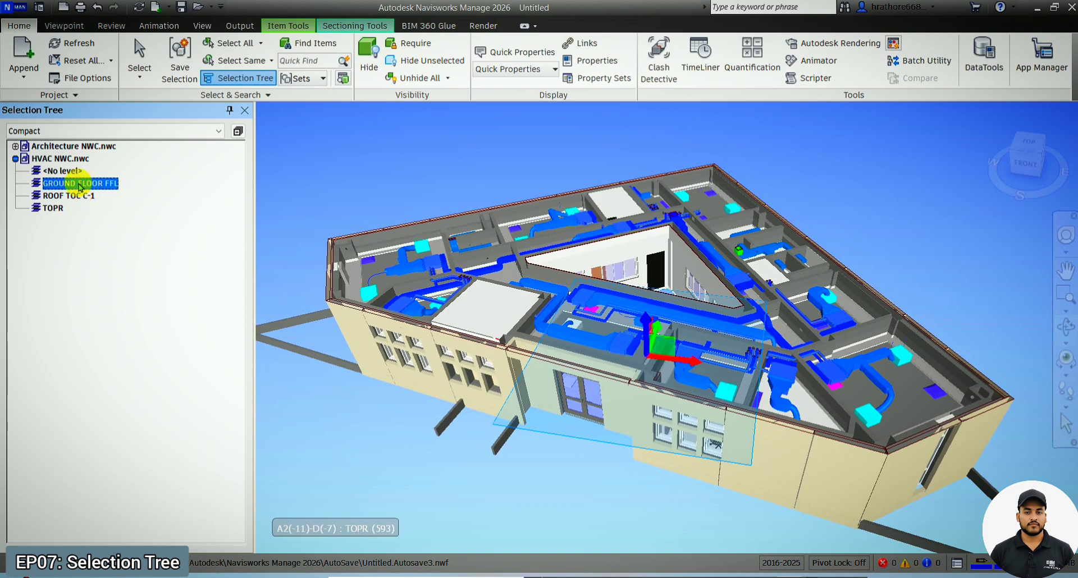
pyautogui.click(71, 196)
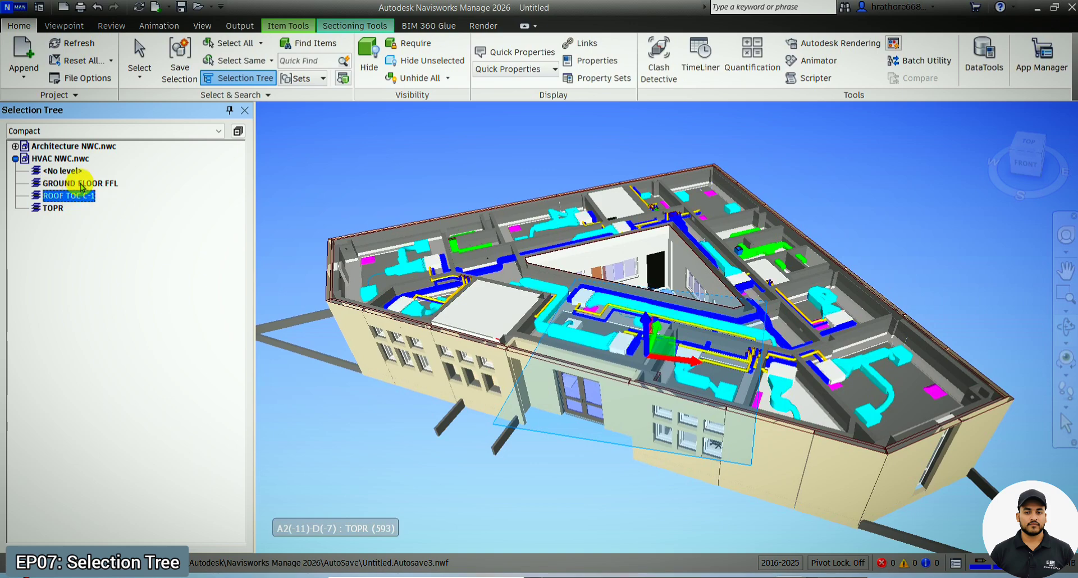
pyautogui.click(84, 184)
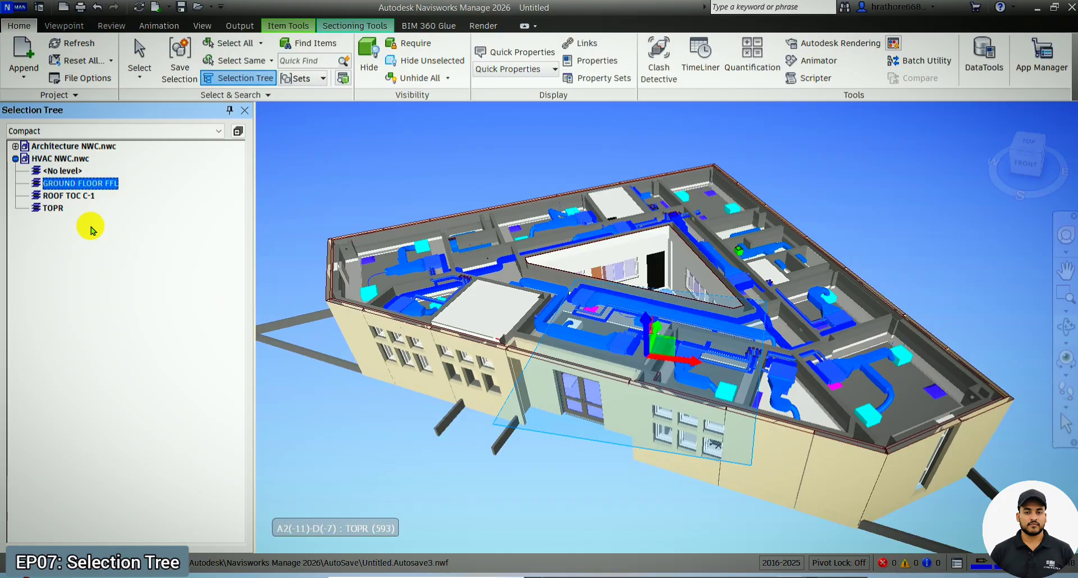
# Step: Review the Selection Tree's Properties arrangement, then return to Standard and collapse the HVAC NWC.nwc branch
pyautogui.click(67, 136)
pyautogui.click(66, 166)
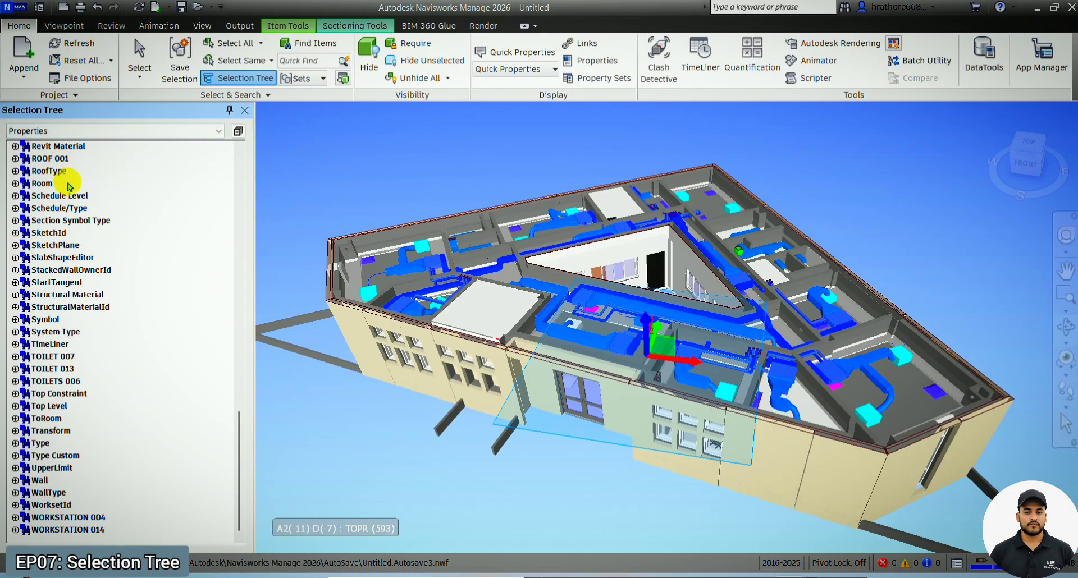
pyautogui.scroll(20, 69, 187)
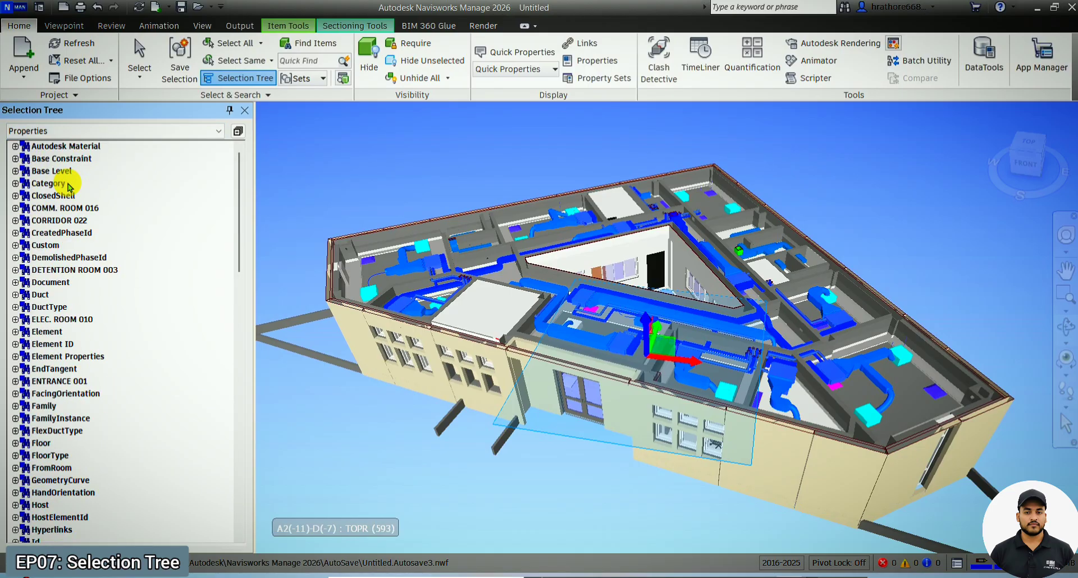
pyautogui.click(60, 132)
pyautogui.click(59, 142)
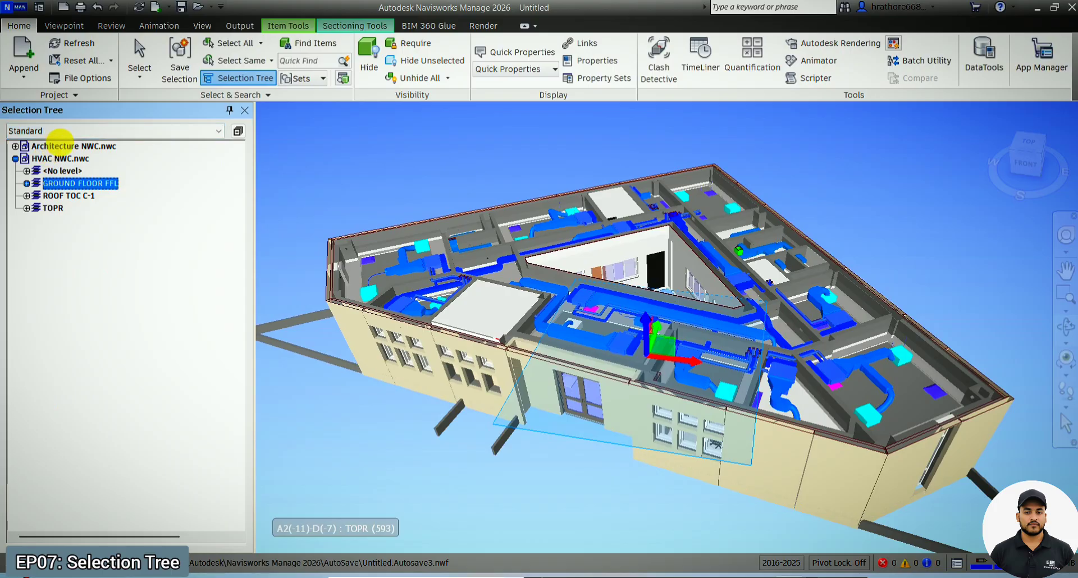
pyautogui.click(15, 159)
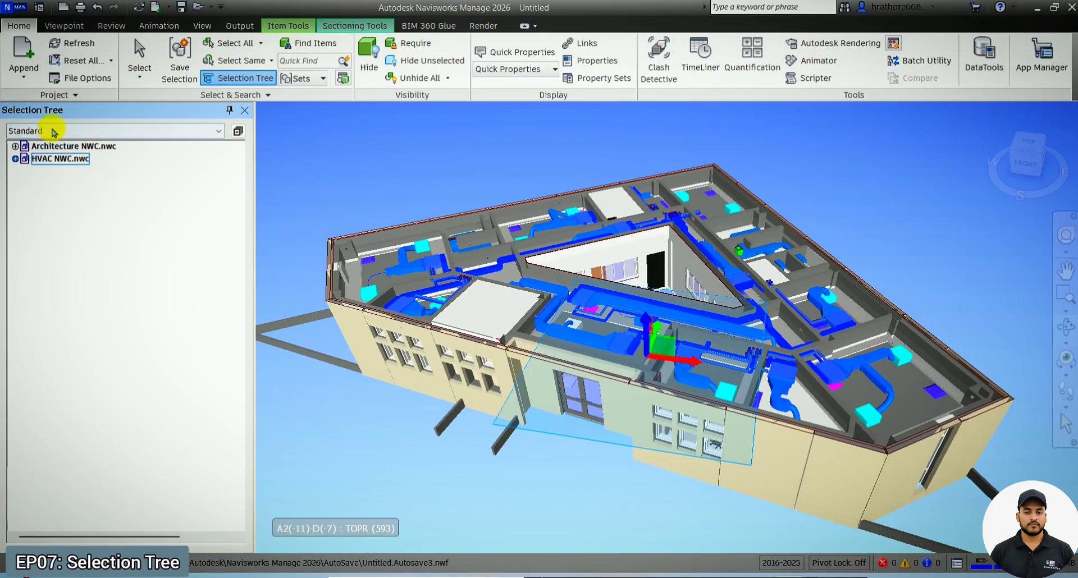
# Step: Switch the Selection Tree to Properties and expand the Floor property group
pyautogui.click(61, 131)
pyautogui.click(50, 165)
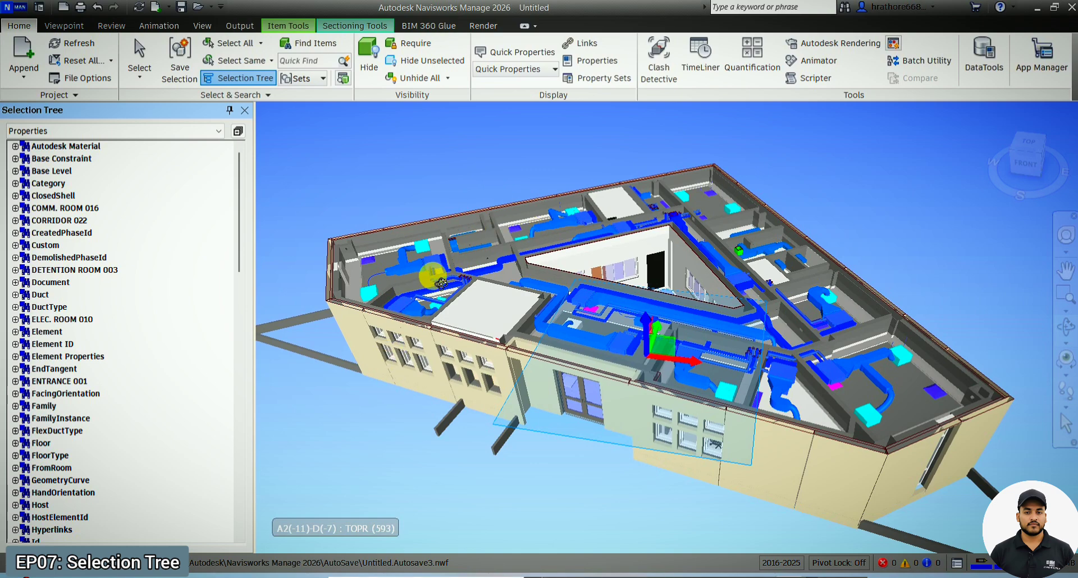
pyautogui.scroll(-3, 66, 239)
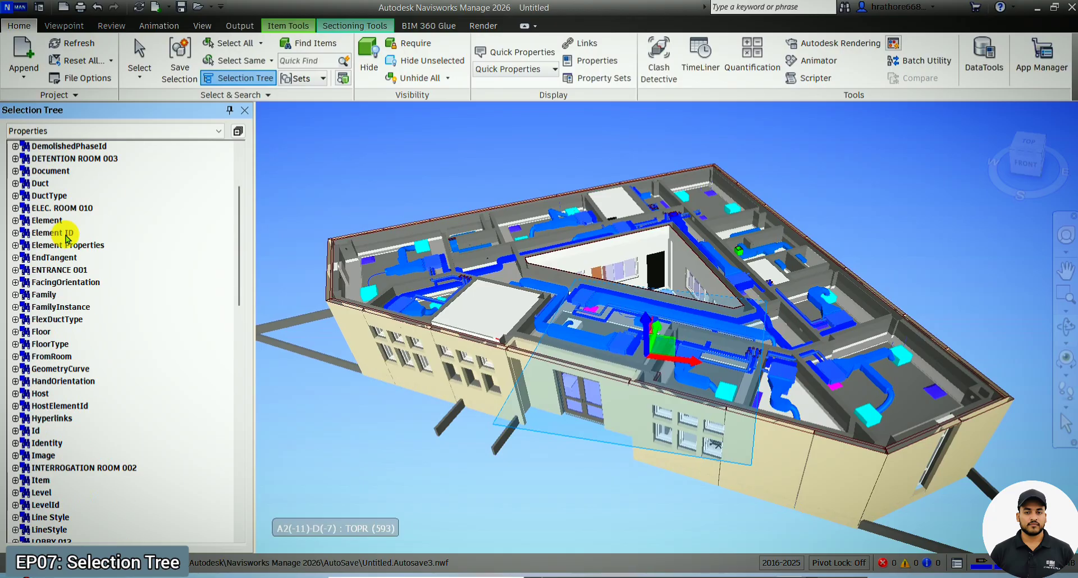
pyautogui.scroll(-3, 66, 242)
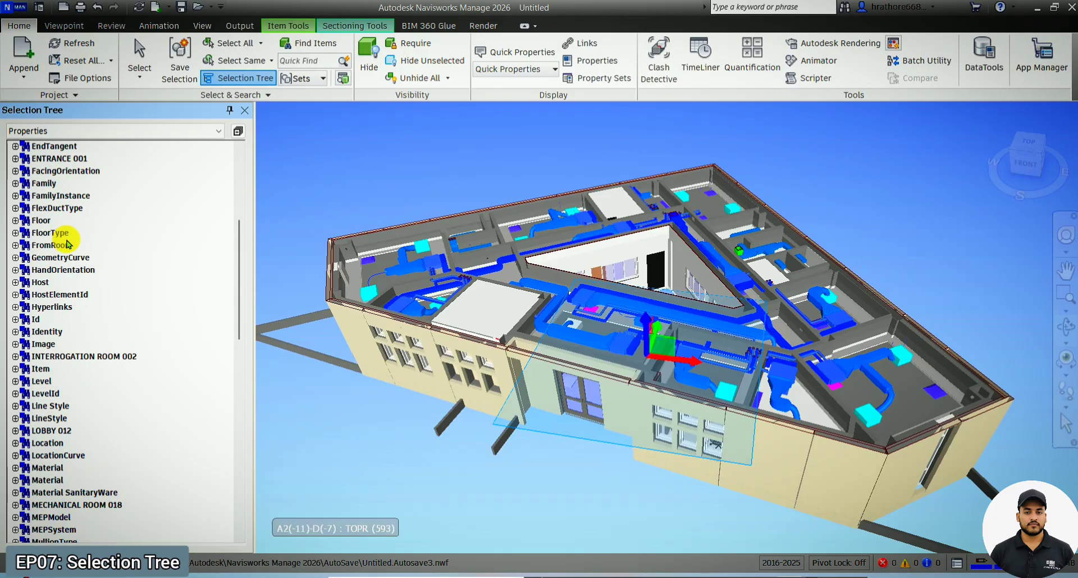
pyautogui.click(15, 221)
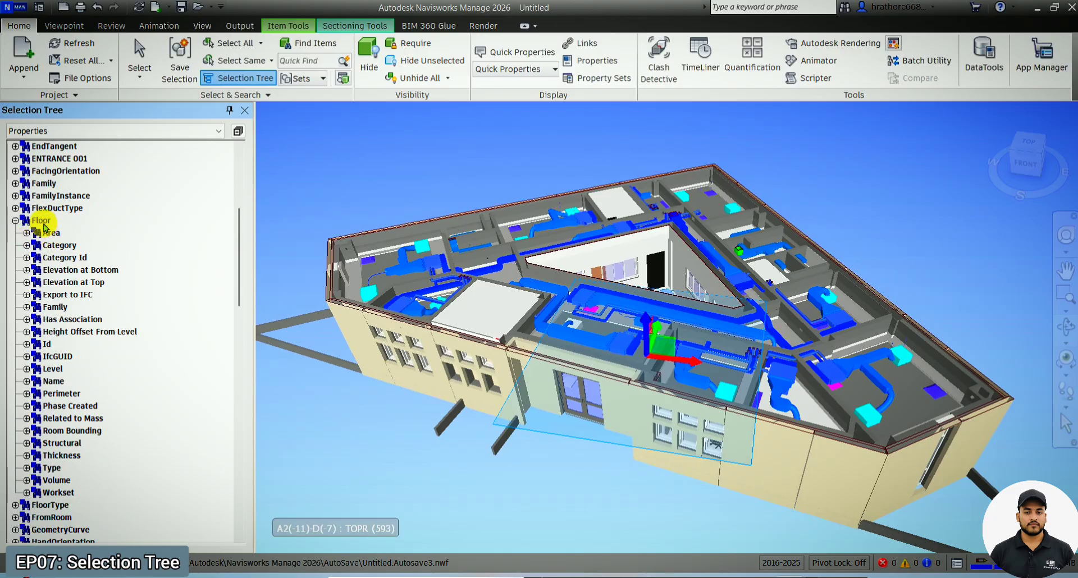
# Step: Select the Floor property group and hide all unselected items, then undo the hide
pyautogui.click(44, 225)
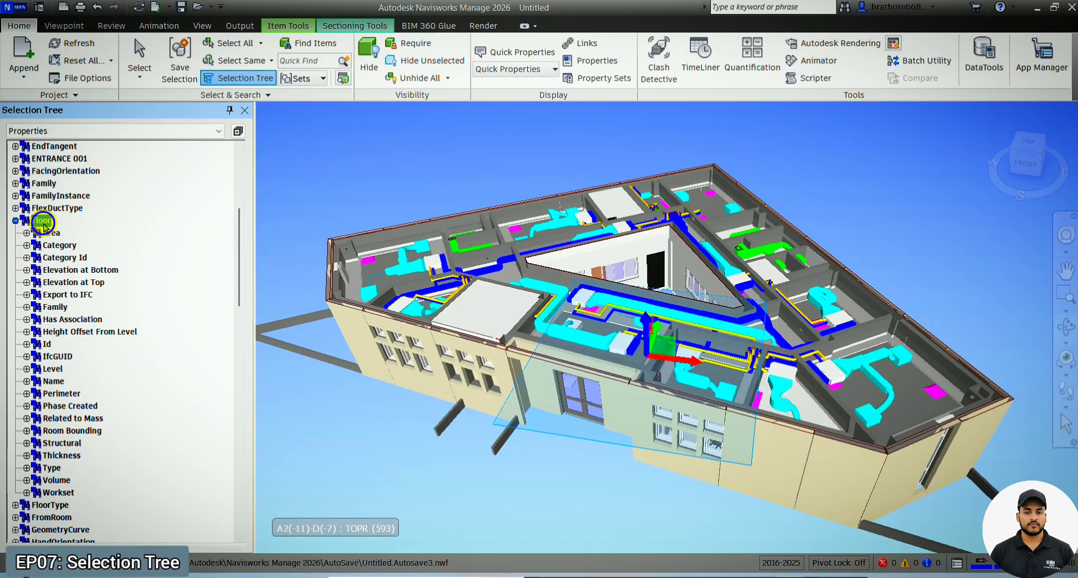
pyautogui.rightClick(44, 225)
pyautogui.click(84, 349)
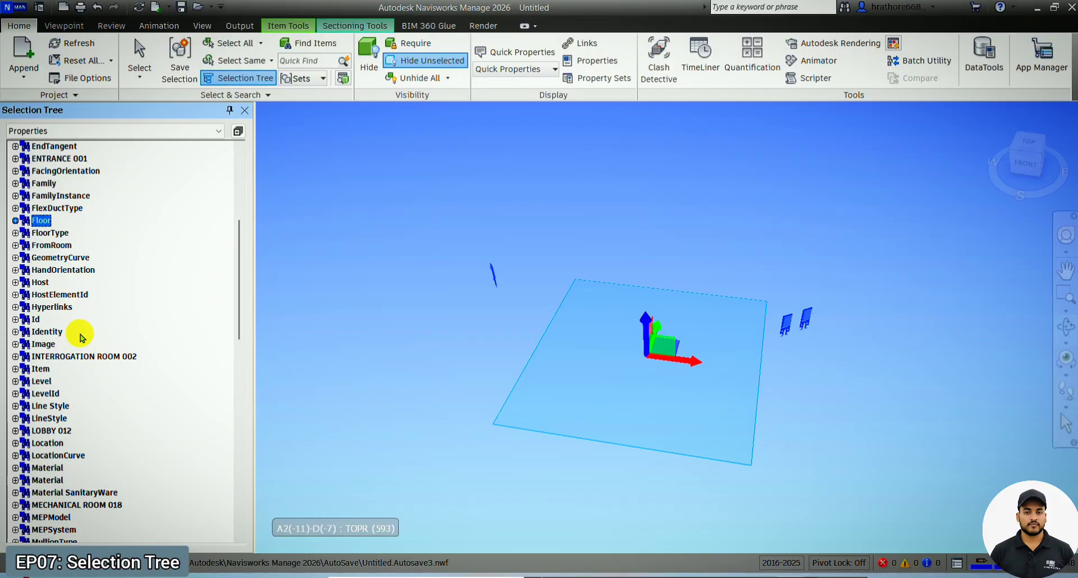
pyautogui.hotkey('ctrl', 'z')
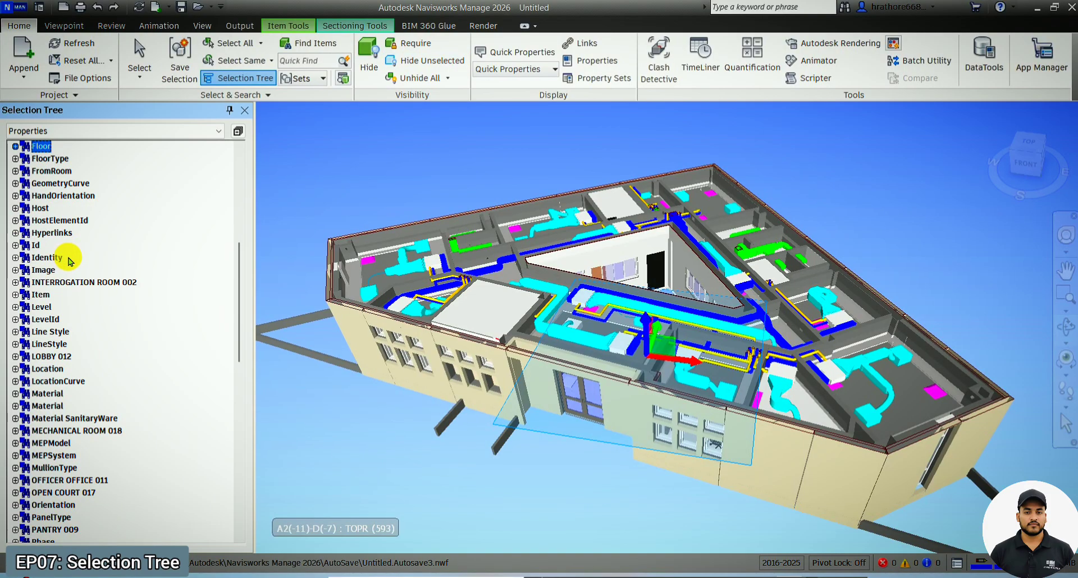
# Step: Select the Wall property group and isolate it by hiding all unselected items, then undo the isolation
pyautogui.scroll(-15, 70, 261)
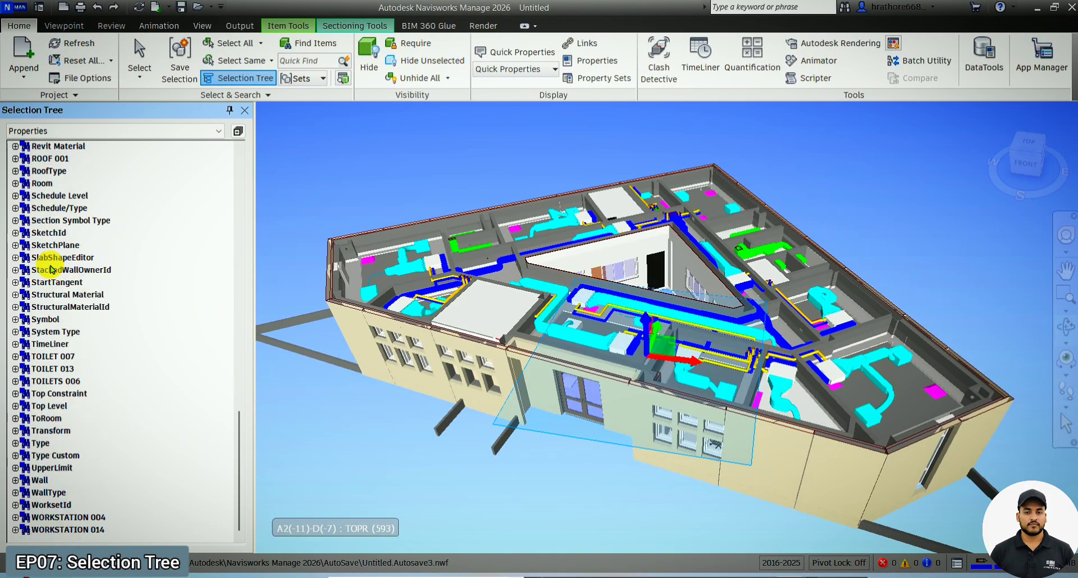
pyautogui.click(38, 481)
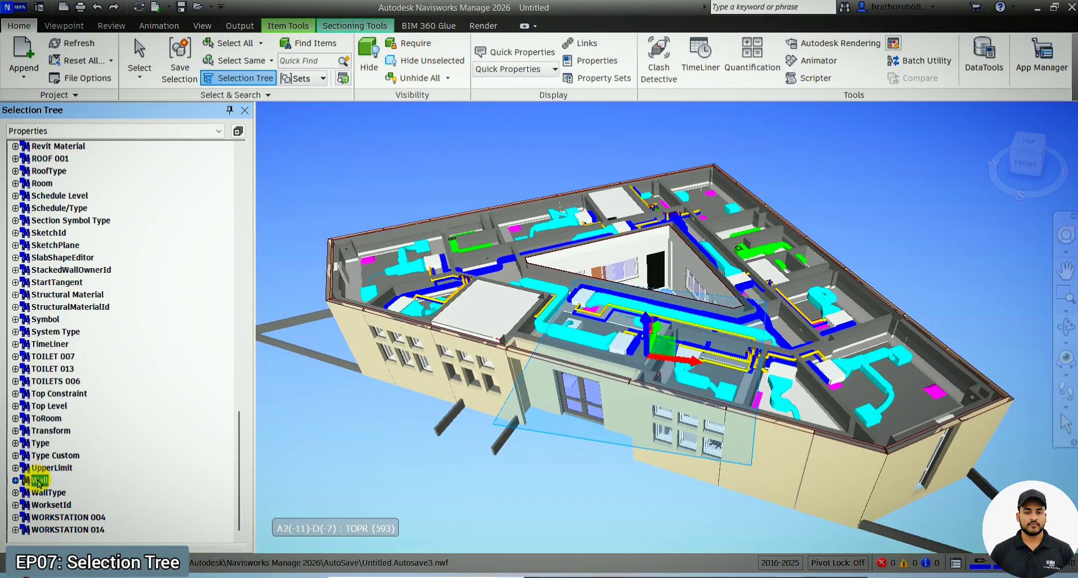
pyautogui.rightClick(39, 483)
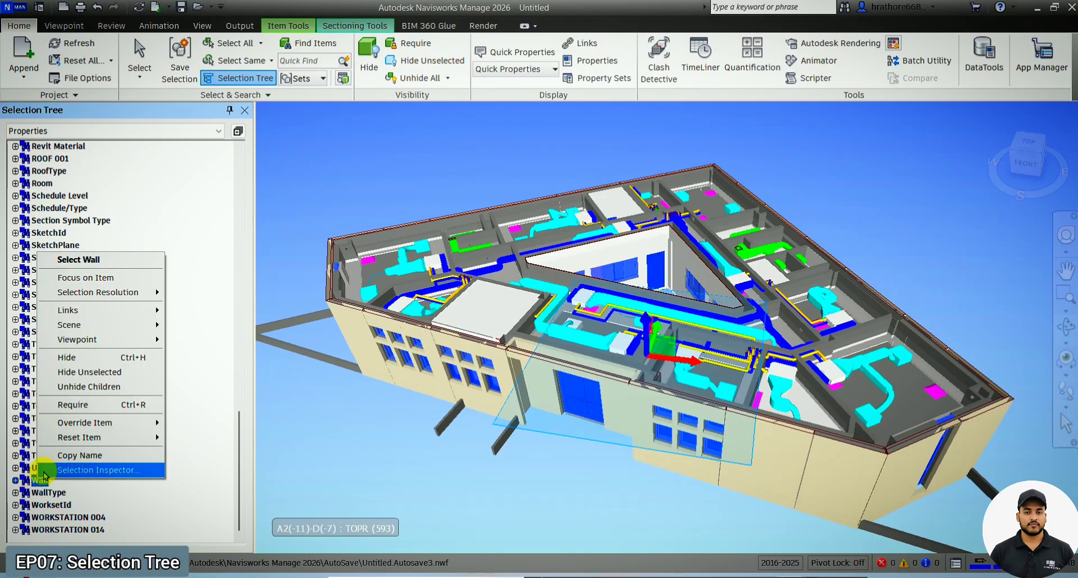
pyautogui.click(93, 372)
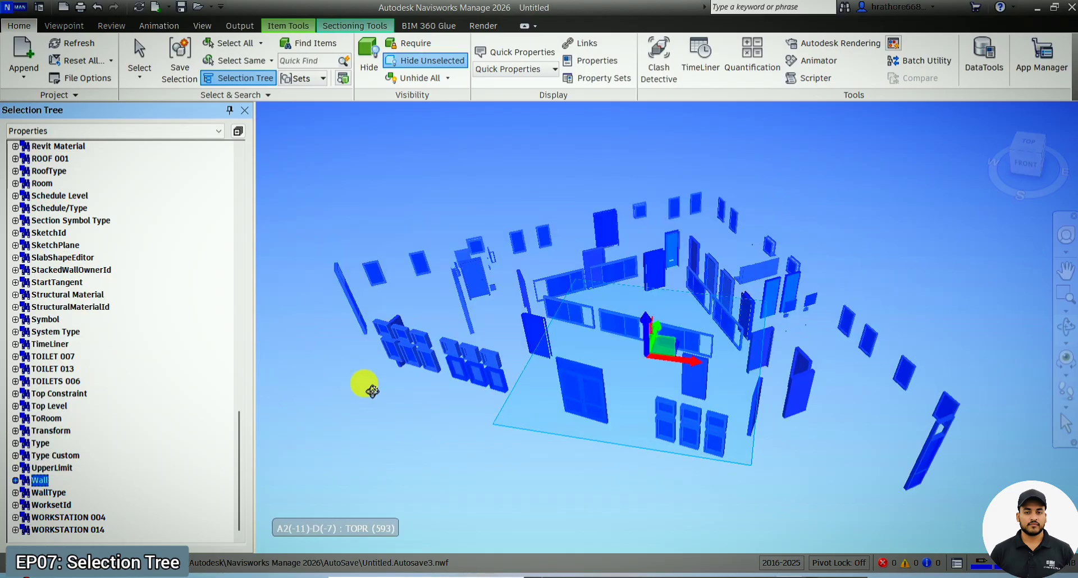
pyautogui.click(42, 493)
pyautogui.hotkey('ctrl', 'z')
pyautogui.hotkey('ctrl', 'z')
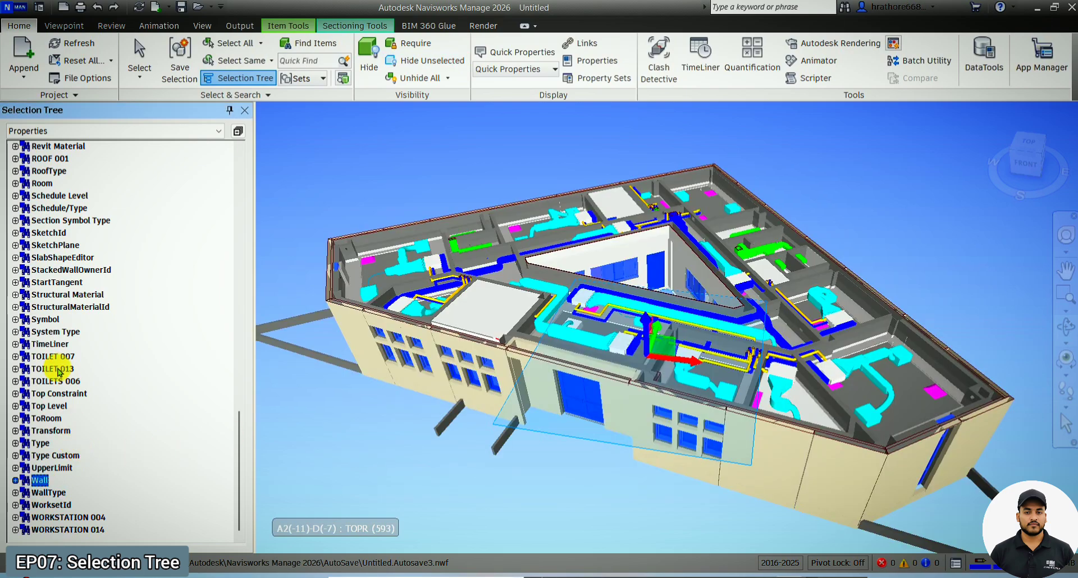
# Step: Compare the Selection Tree's arrangements by switching to Standard, to Compact and back to Properties
pyautogui.scroll(10, 50, 349)
pyautogui.scroll(4, 48, 319)
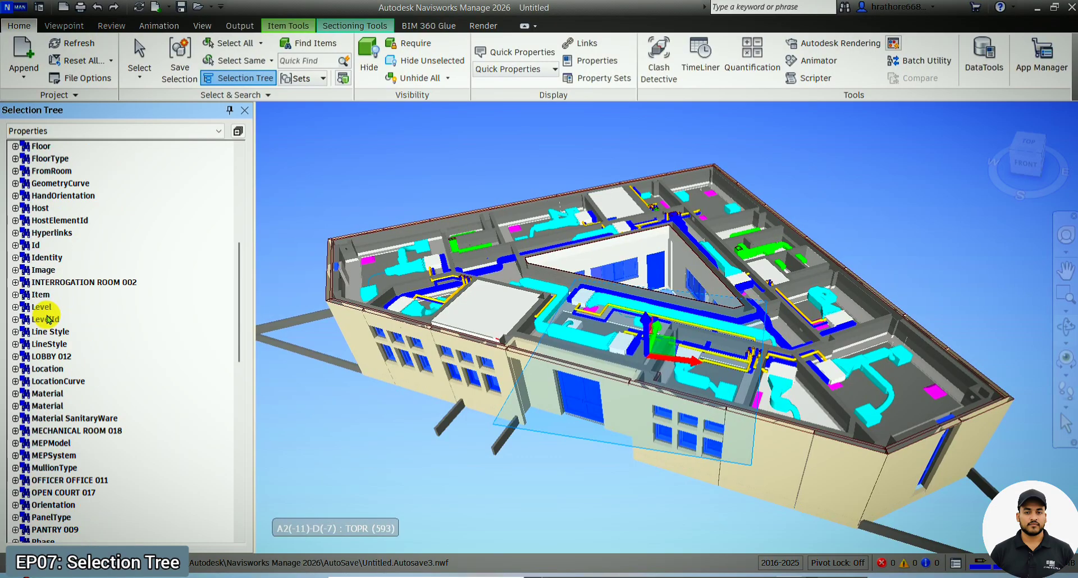
pyautogui.scroll(7, 47, 318)
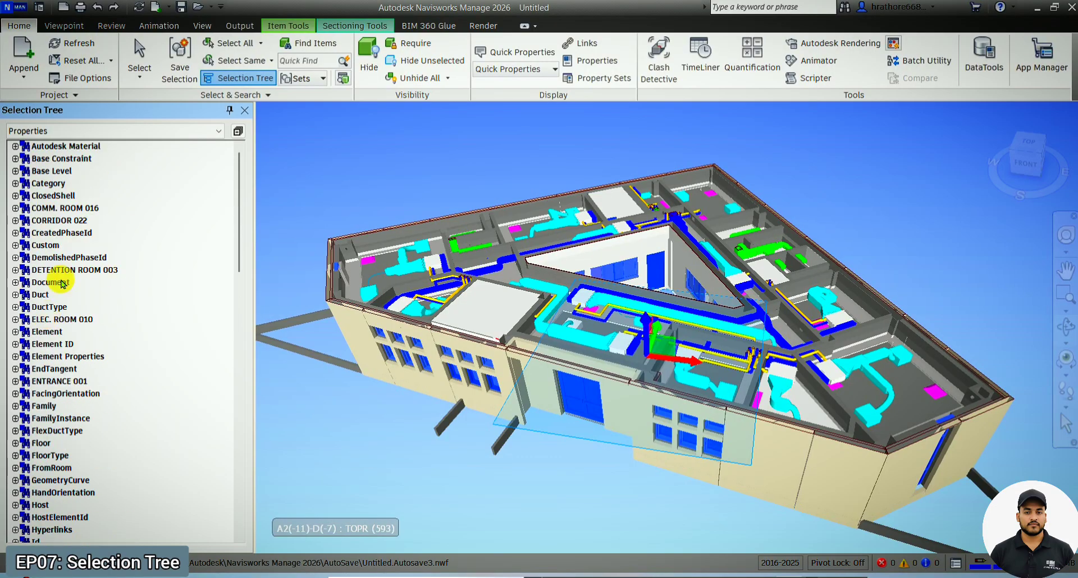
pyautogui.click(85, 133)
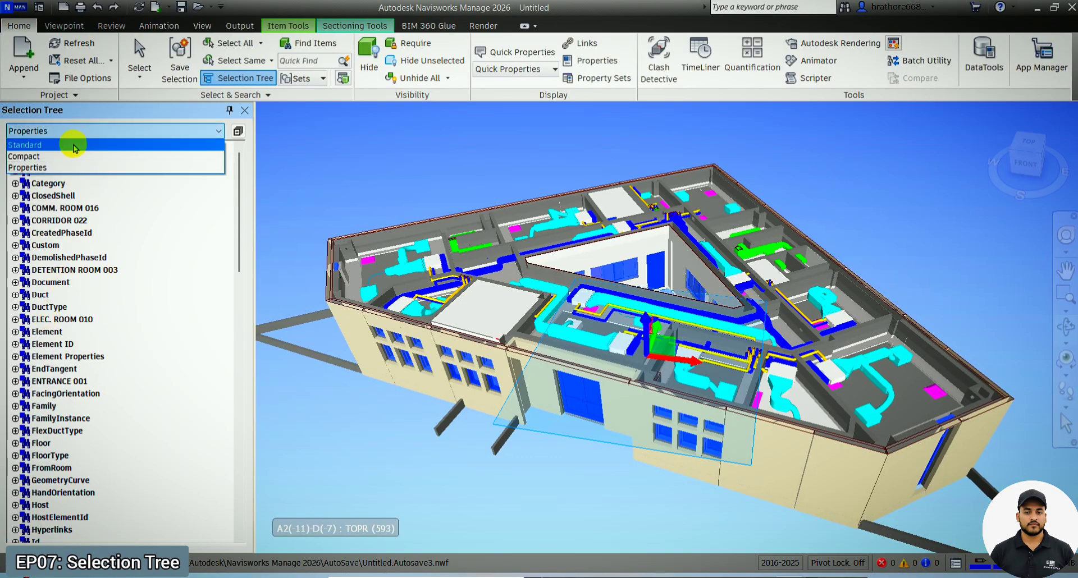
pyautogui.click(75, 145)
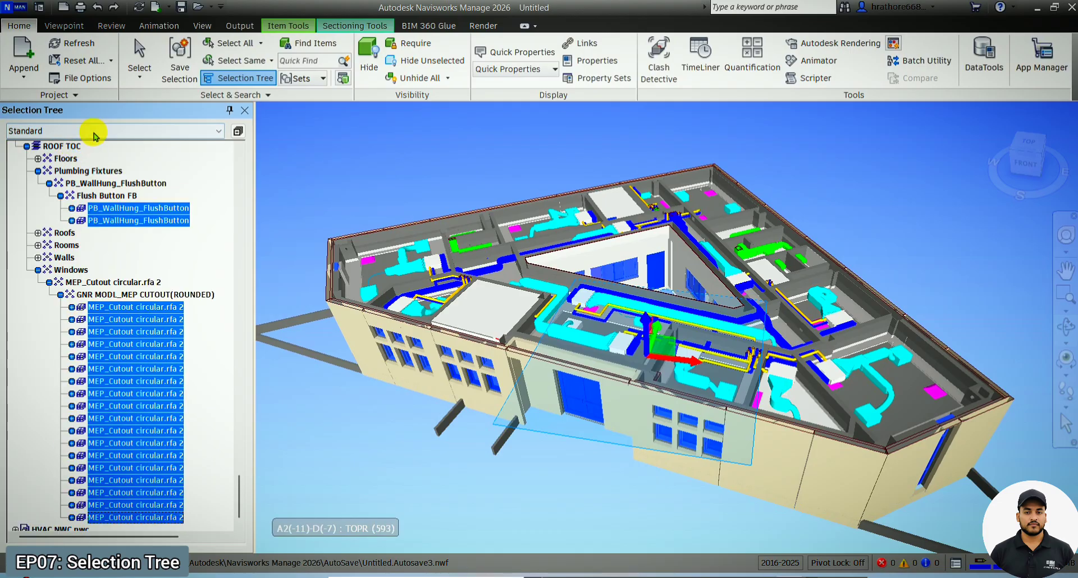
pyautogui.click(73, 132)
pyautogui.click(73, 156)
pyautogui.click(75, 135)
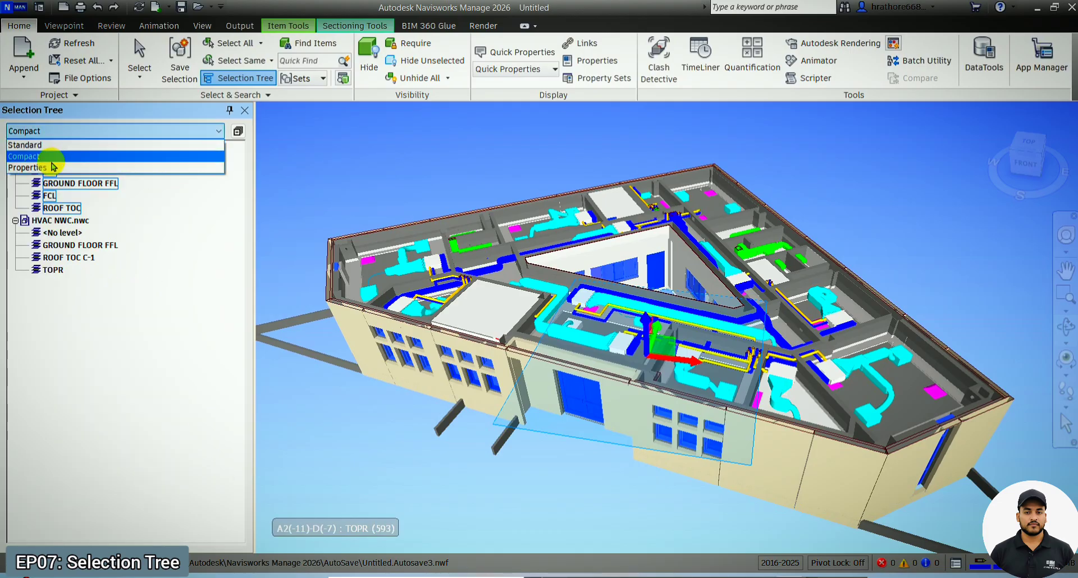
pyautogui.click(52, 166)
# Step: Select the Duct property group, hide all unselected items and clear the selection
pyautogui.click(34, 296)
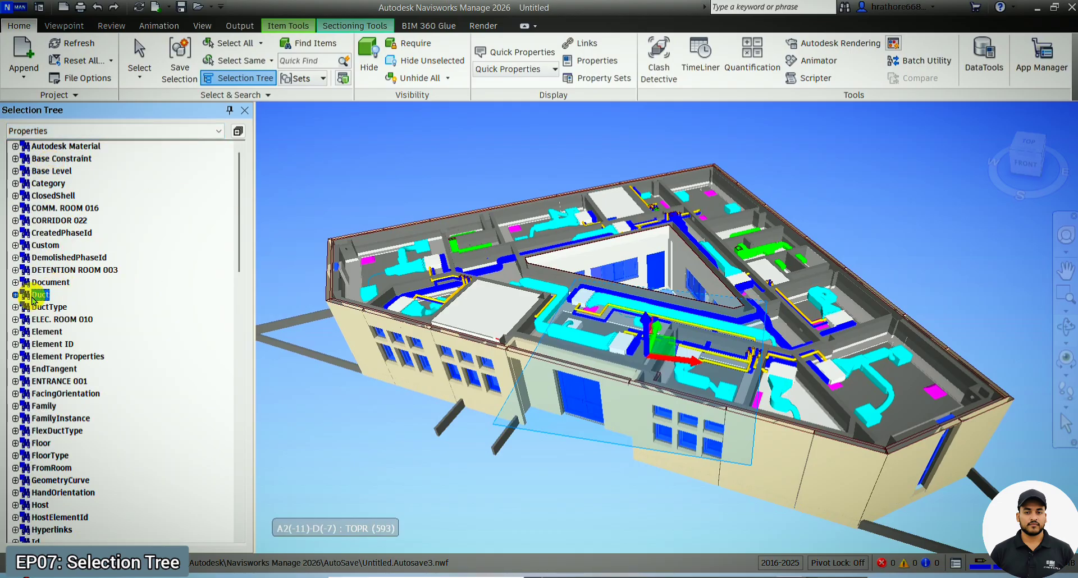
pyautogui.rightClick(32, 298)
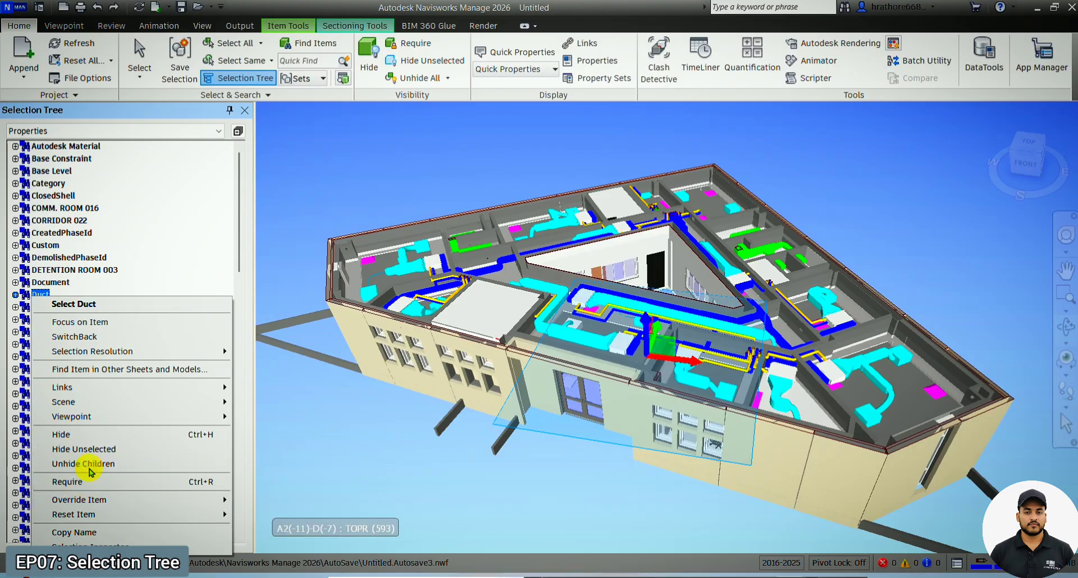
pyautogui.click(96, 449)
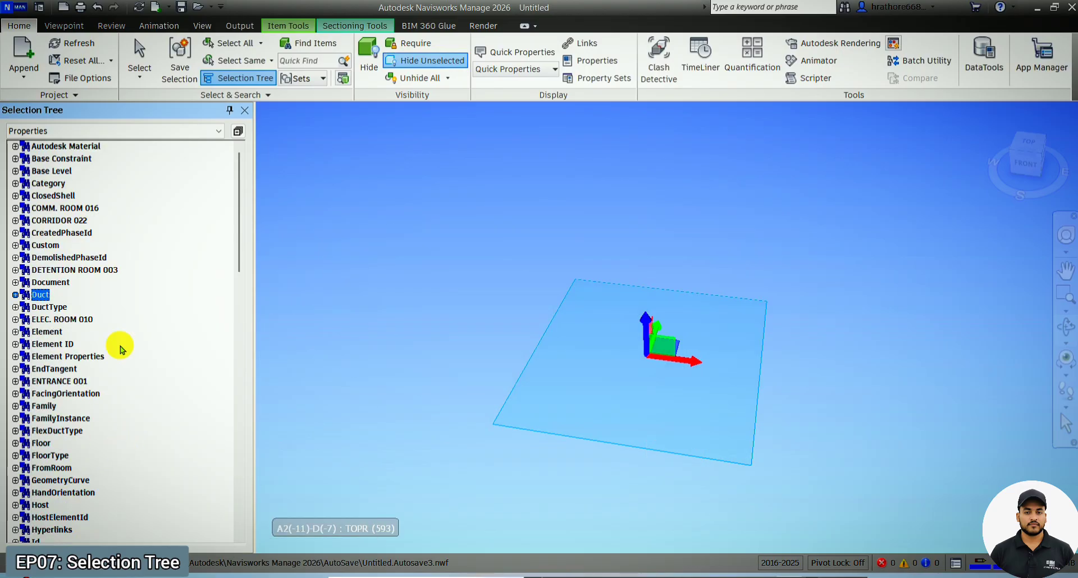
pyautogui.click(328, 373)
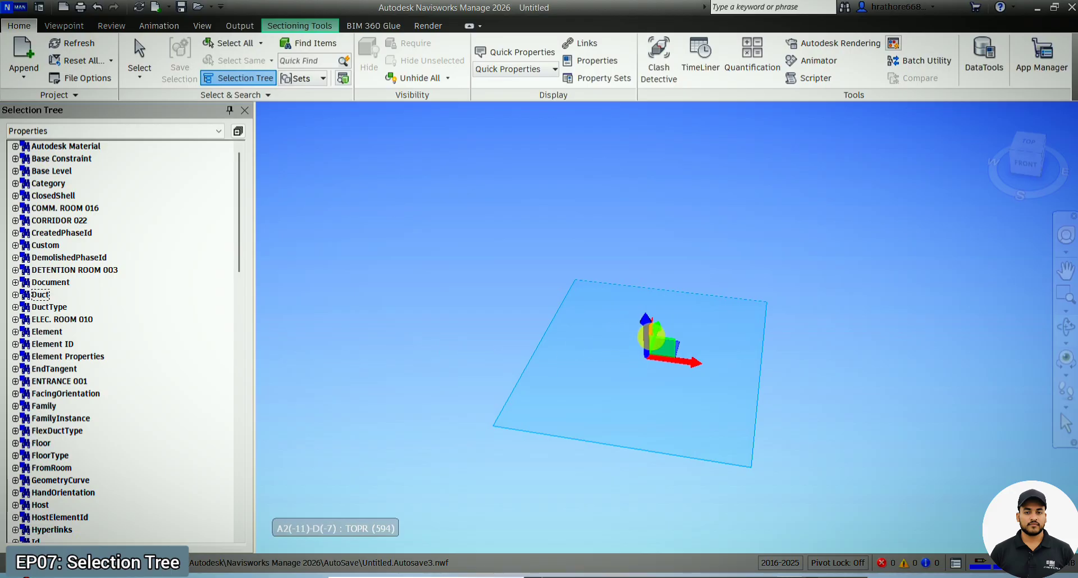
# Step: Undo the last hide to restore the full model and switch the Selection Tree to the Standard arrangement
pyautogui.moveTo(657, 345); pyautogui.dragTo(658, 280)
pyautogui.hotkey('ctrl', 'z')
pyautogui.hotkey('ctrl', 'z')
pyautogui.hotkey('ctrl', 'z')
pyautogui.hotkey('ctrl', 'z')
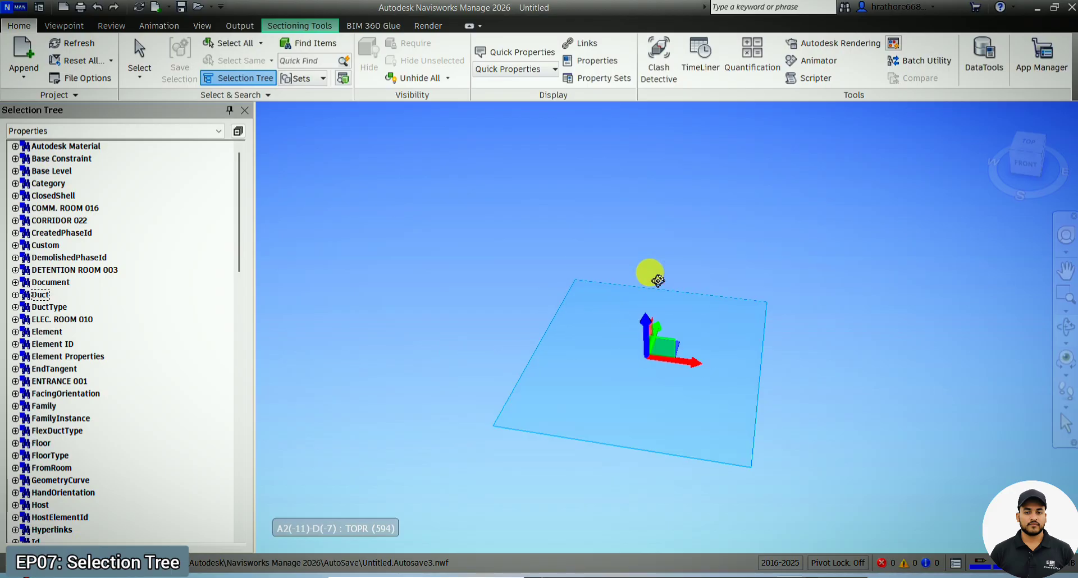
pyautogui.click(140, 132)
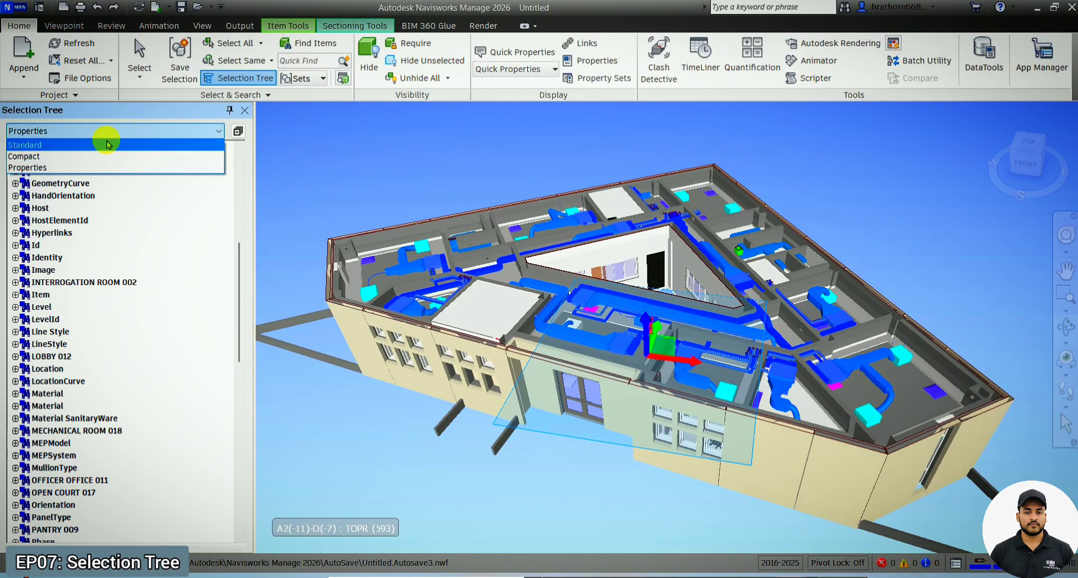
pyautogui.click(141, 142)
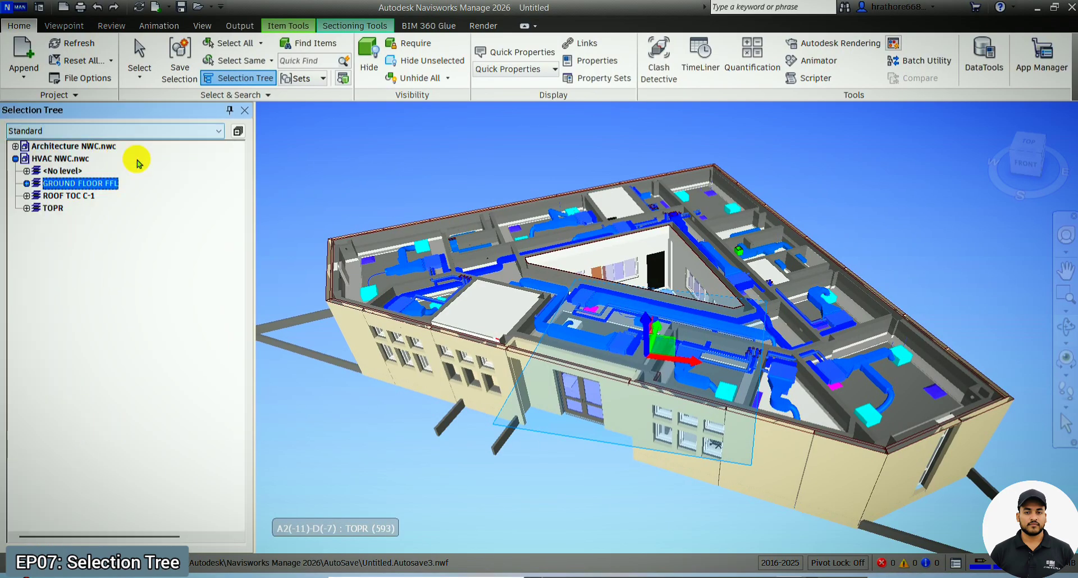
# Step: Collapse the HVAC NWC.nwc branch, isolate that file by hiding all unselected items and clear the selection
pyautogui.click(15, 159)
pyautogui.rightClick(53, 158)
pyautogui.click(76, 312)
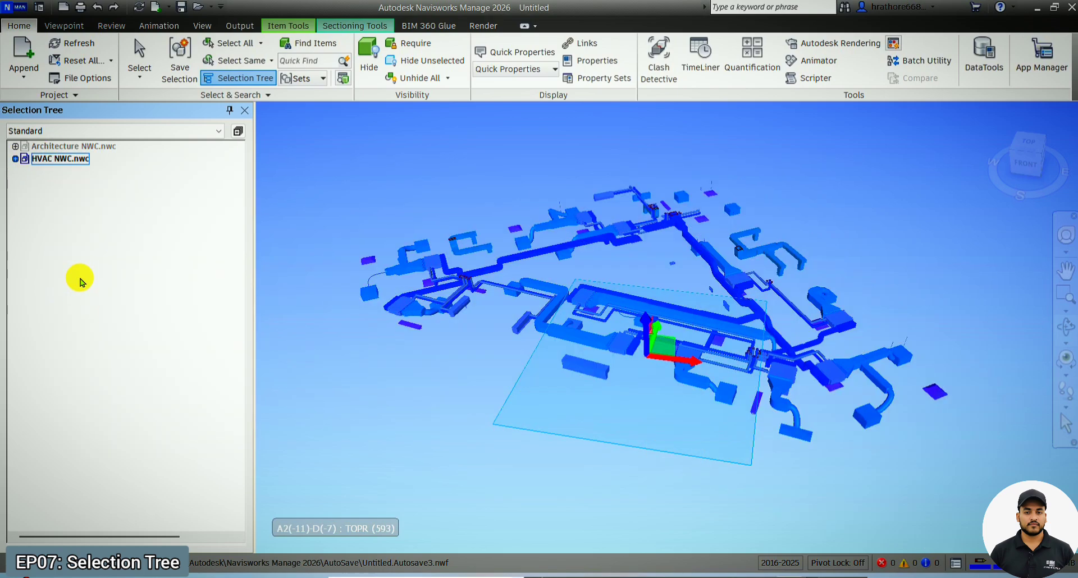
pyautogui.click(79, 282)
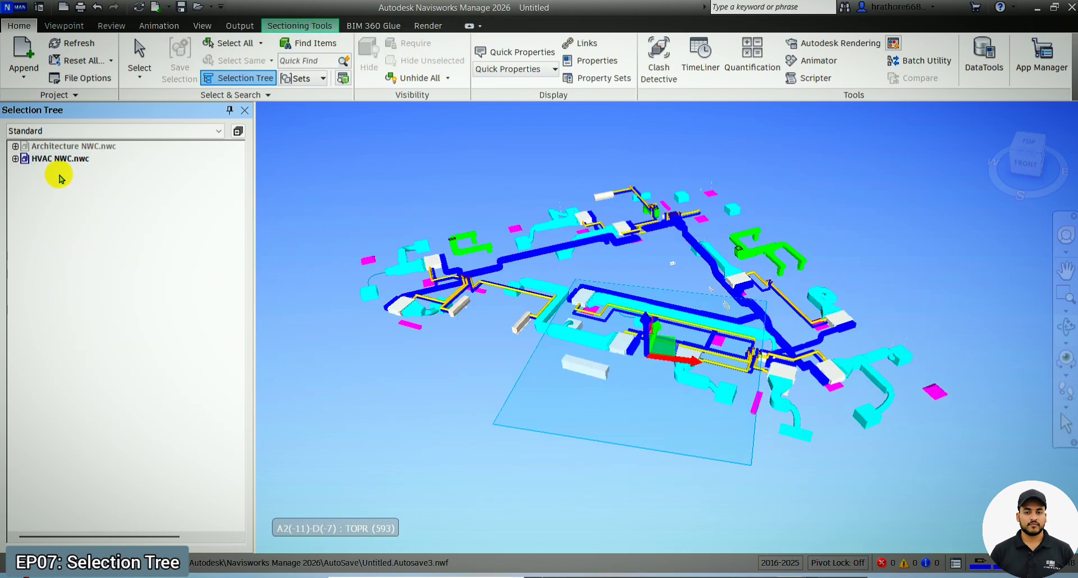
# Step: Unhide the Architecture NWC.nwc file and clear the selection
pyautogui.click(73, 147)
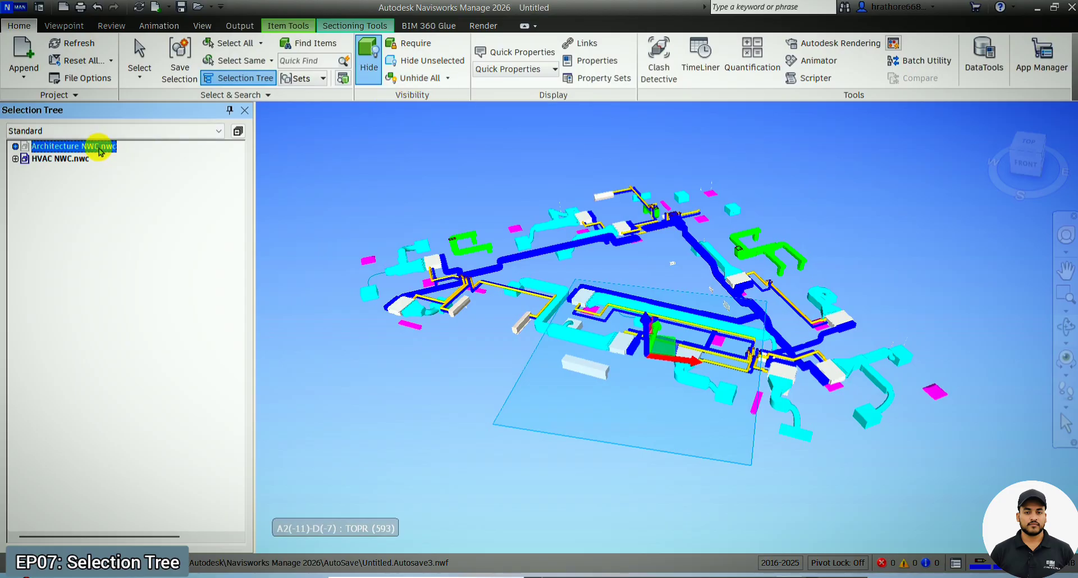
pyautogui.hotkey('ctrl', 'h')
pyautogui.click(110, 235)
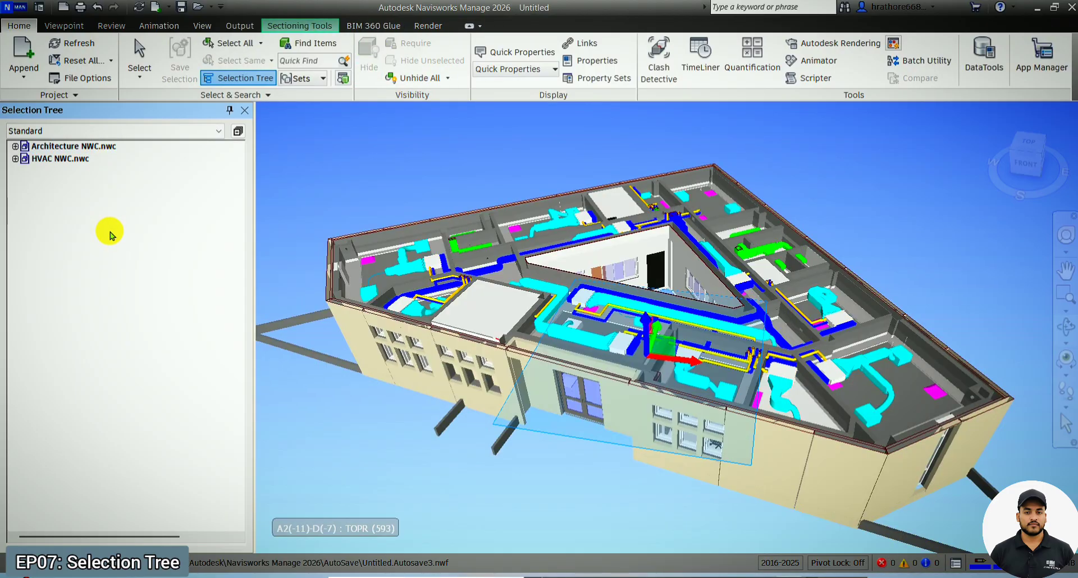
# Step: Highlight the HVAC NWC.nwc elements by selecting the file in the Selection Tree, then clear the selection
pyautogui.click(1066, 326)
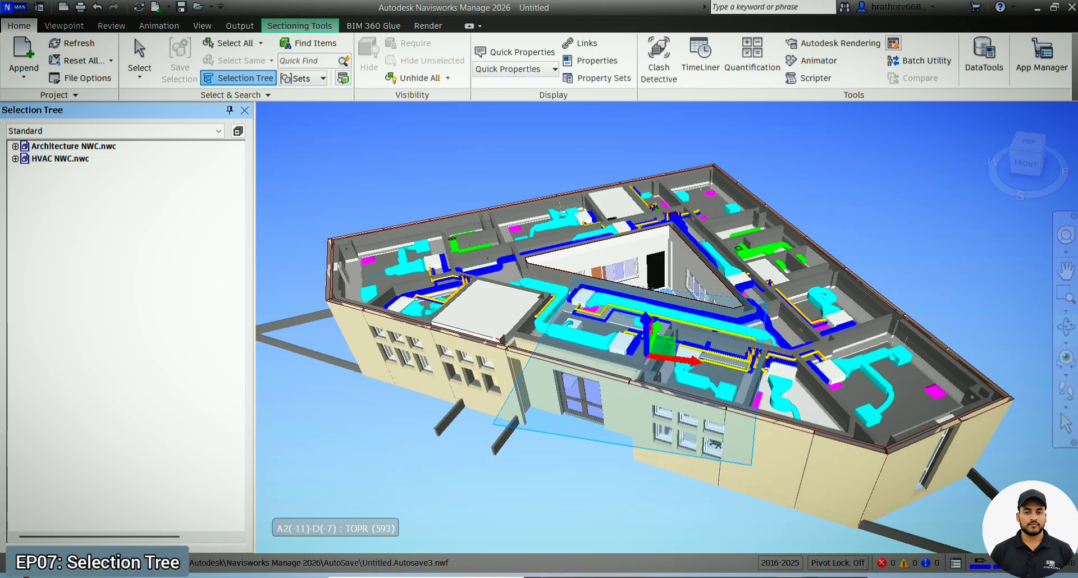
pyautogui.moveTo(386, 517); pyautogui.dragTo(110, 577)
pyautogui.moveTo(676, 272); pyautogui.dragTo(620, 278)
pyautogui.click(72, 159)
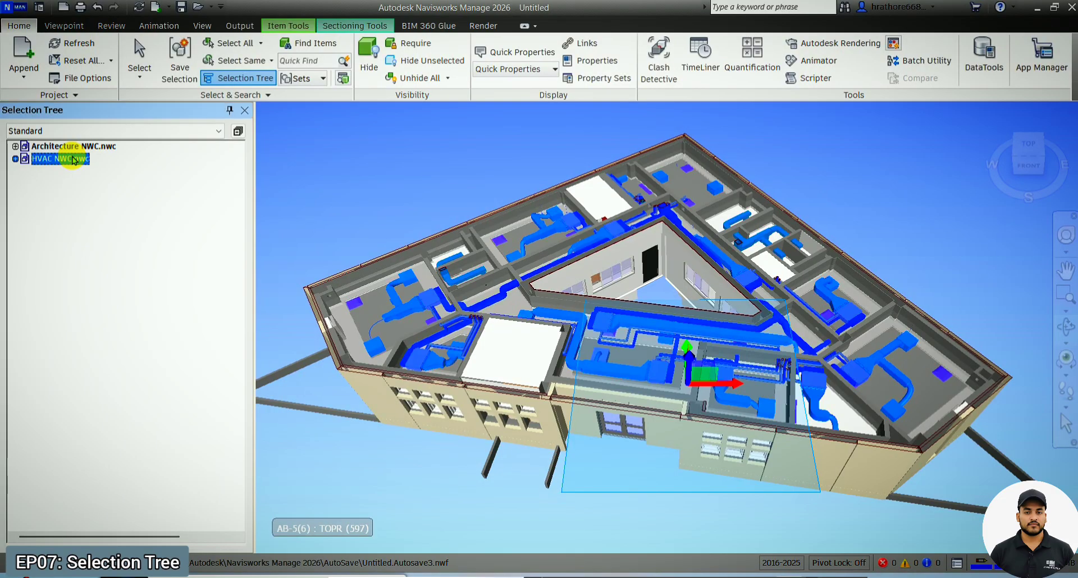
pyautogui.scroll(5, 330, 313)
pyautogui.press('Escape')
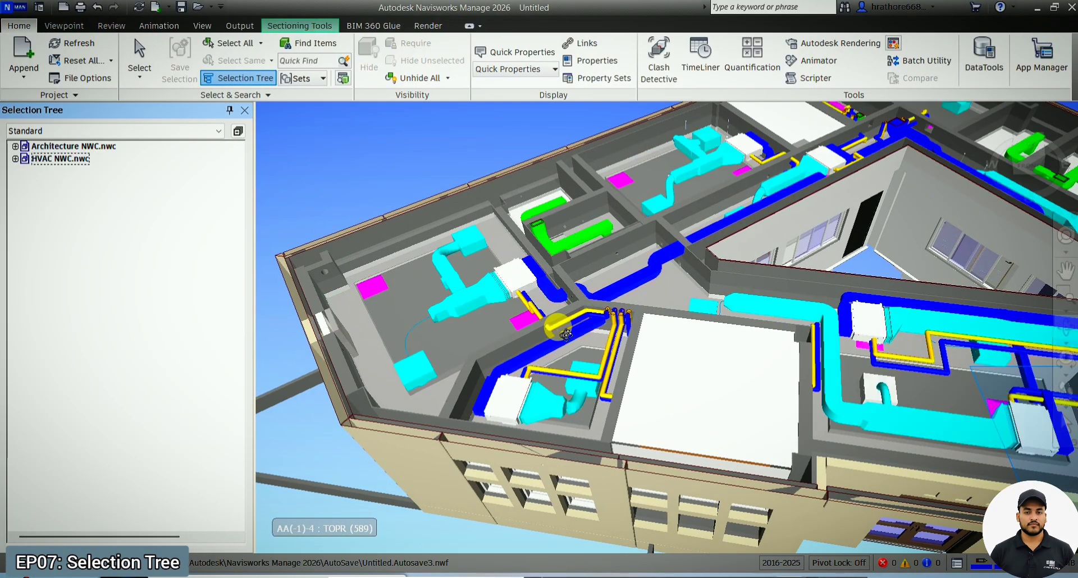
# Step: Override the colour of the whole HVAC NWC.nwc file with red and clear the selection
pyautogui.click(61, 160)
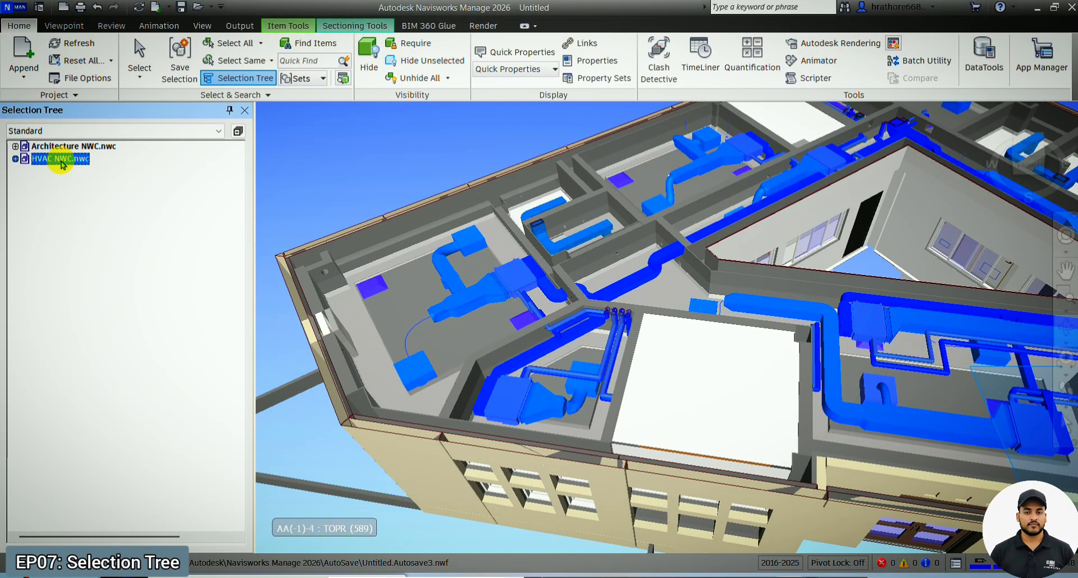
pyautogui.rightClick(62, 163)
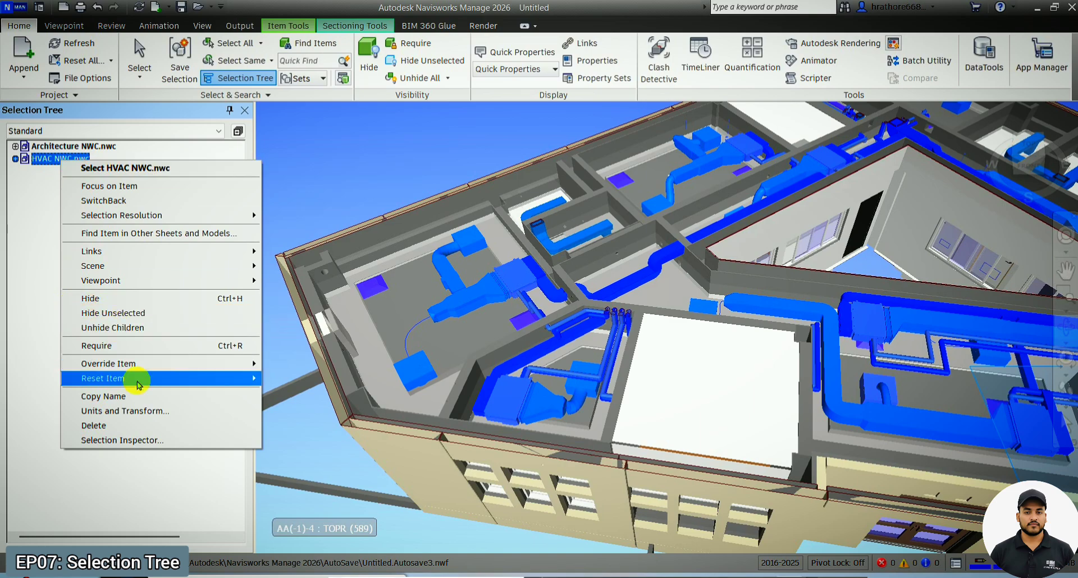
pyautogui.moveTo(152, 371)
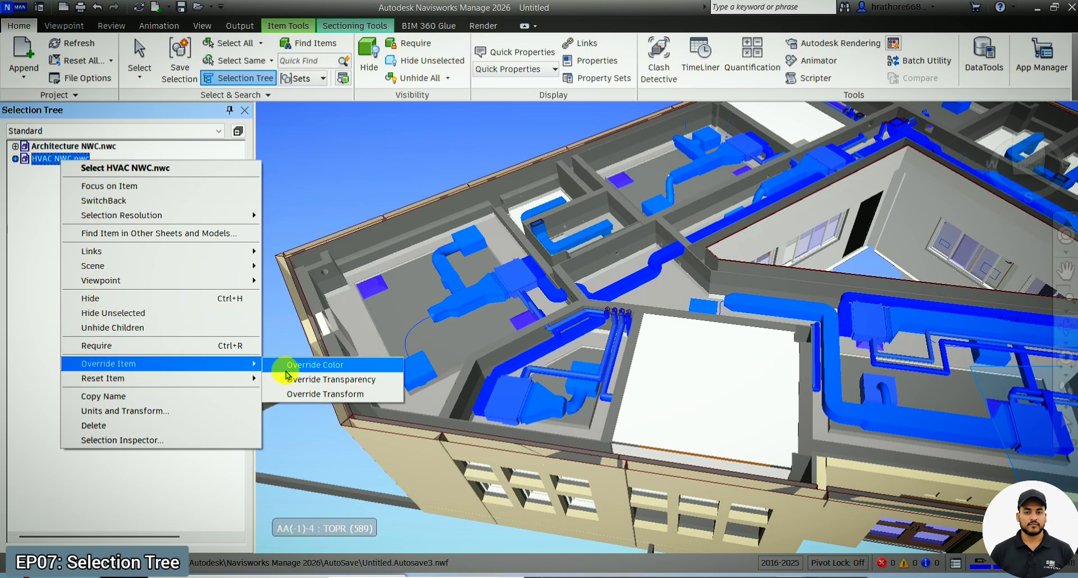
pyautogui.click(303, 365)
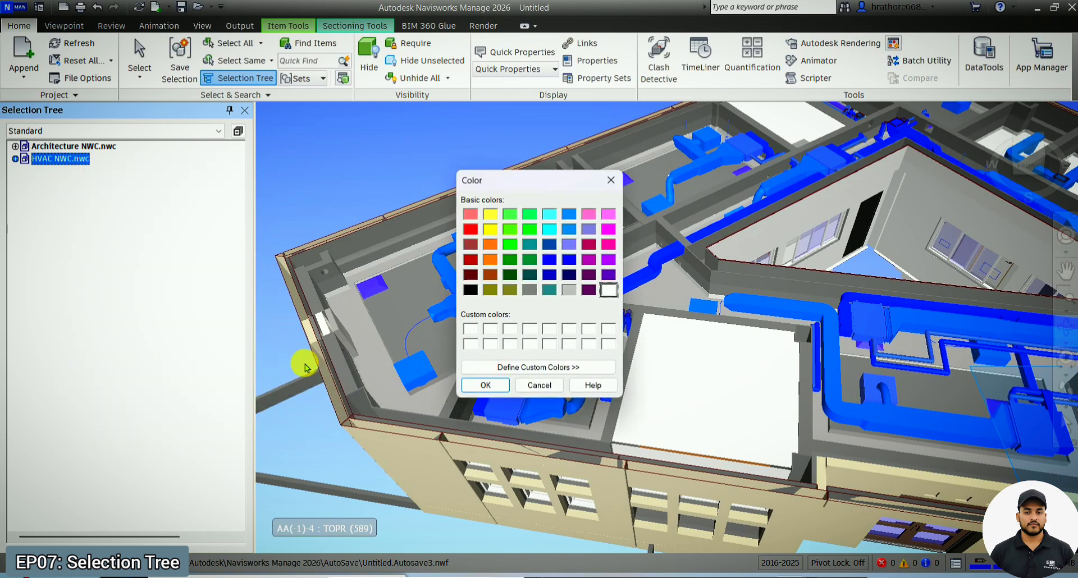
pyautogui.click(470, 229)
pyautogui.click(486, 385)
pyautogui.press('Escape')
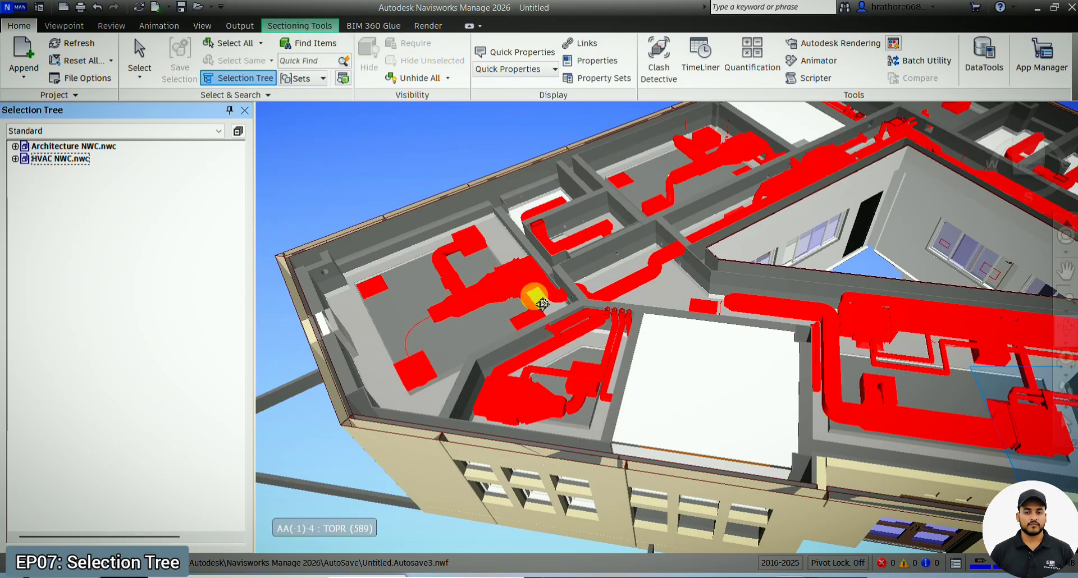
# Step: Undo the red colour override on HVAC NWC.nwc and clear the selection
pyautogui.hotkey('ctrl', 'z')
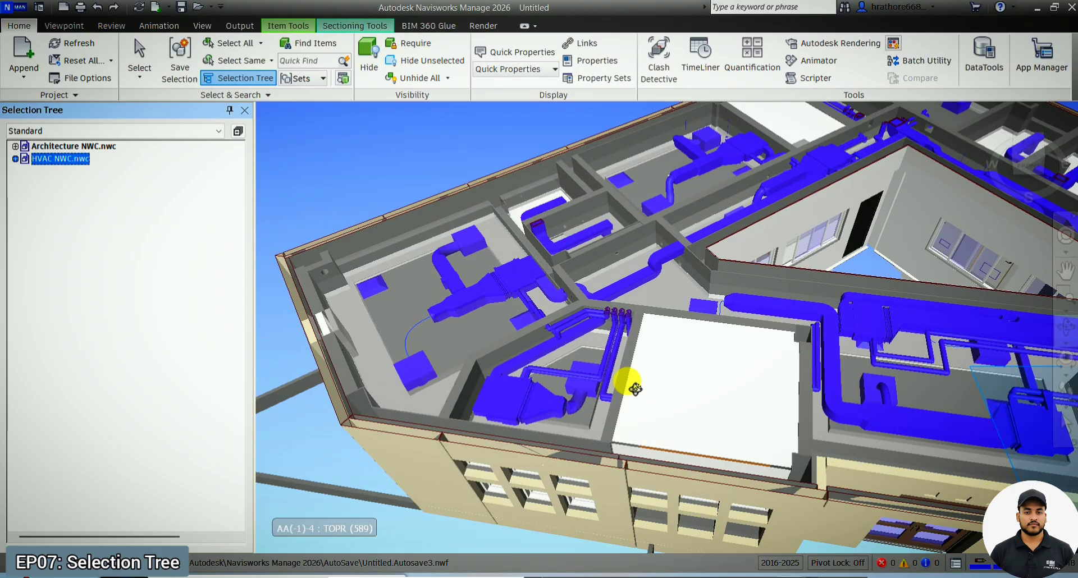
pyautogui.press('Escape')
pyautogui.hotkey('ctrl', 'z')
pyautogui.press('Escape')
pyautogui.hotkey('ctrl', 'z')
pyautogui.hotkey('ctrl', 'z')
pyautogui.press('Escape')
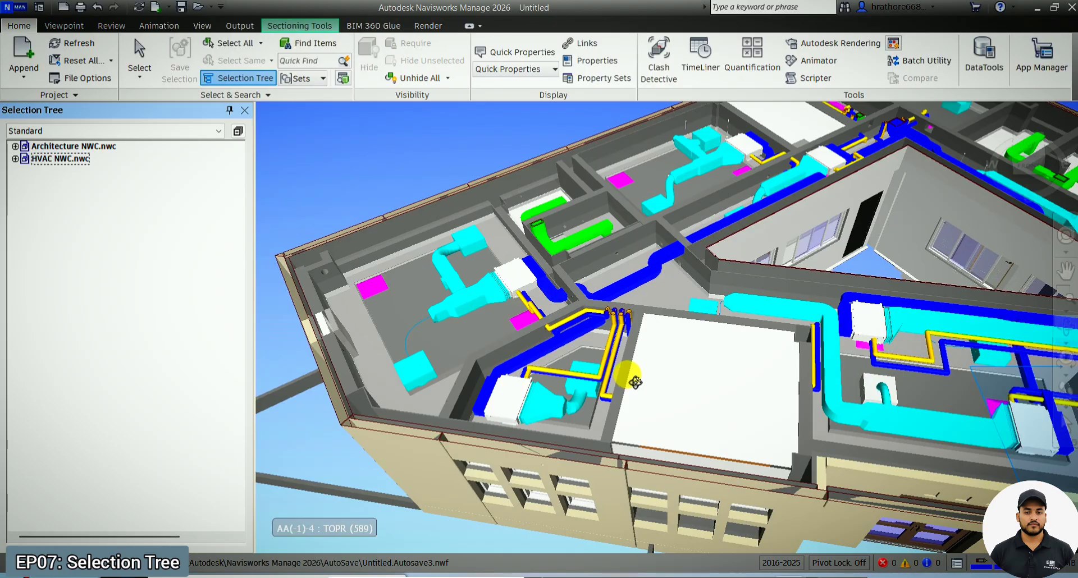
# Step: Reset the appearance of the HVAC NWC.nwc file with Reset Item
pyautogui.click(77, 161)
pyautogui.rightClick(77, 161)
pyautogui.moveTo(135, 376)
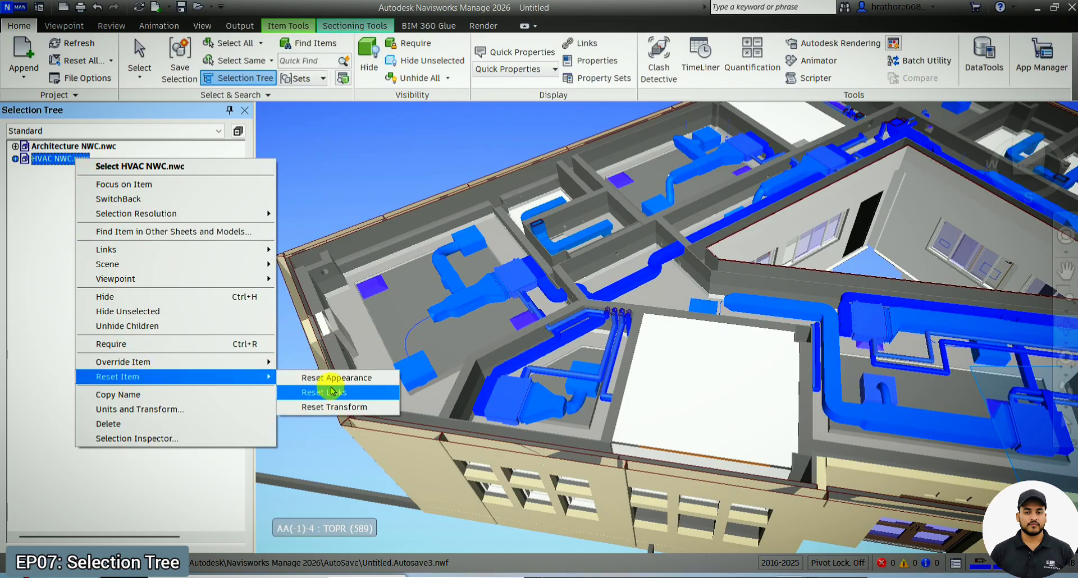
pyautogui.click(337, 378)
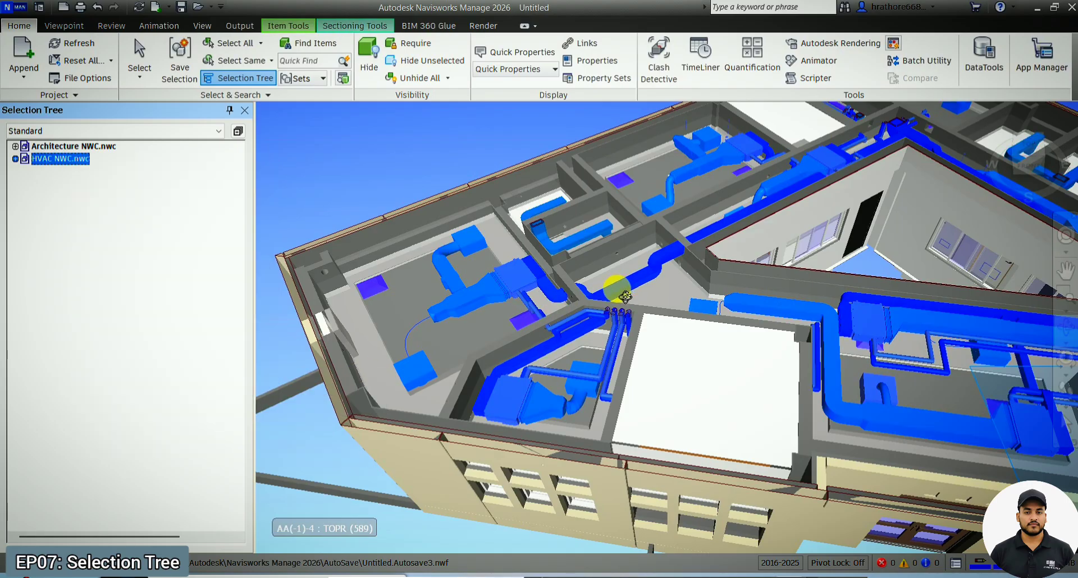
# Step: Select the blue duct insulation segment in the corridor and locate its entry under Duct Insulations in the Selection Tree
pyautogui.click(1065, 422)
pyautogui.click(626, 293)
pyautogui.click(627, 294)
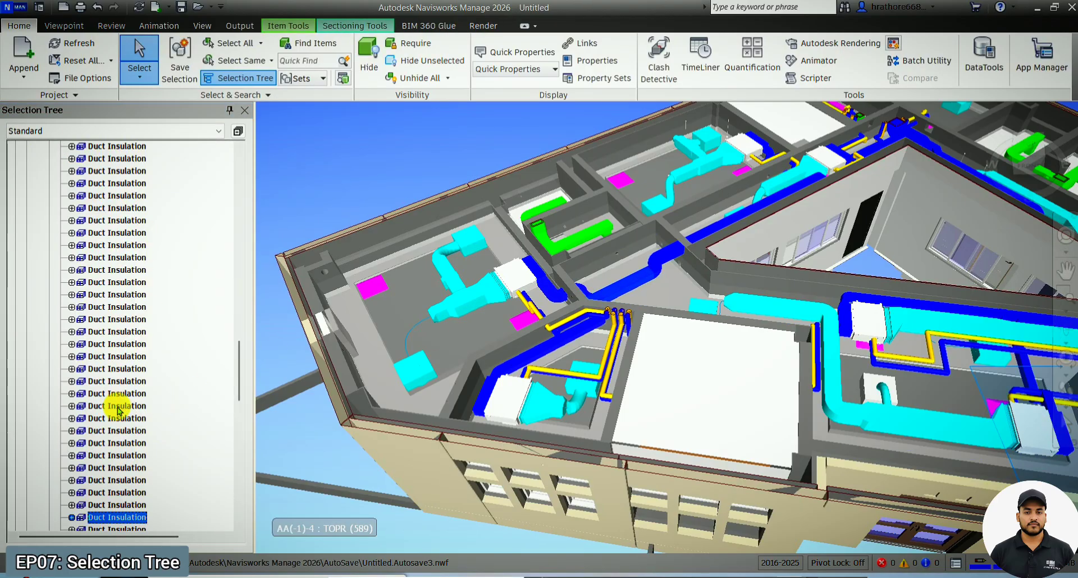
pyautogui.scroll(5, 118, 419)
pyautogui.scroll(4, 115, 416)
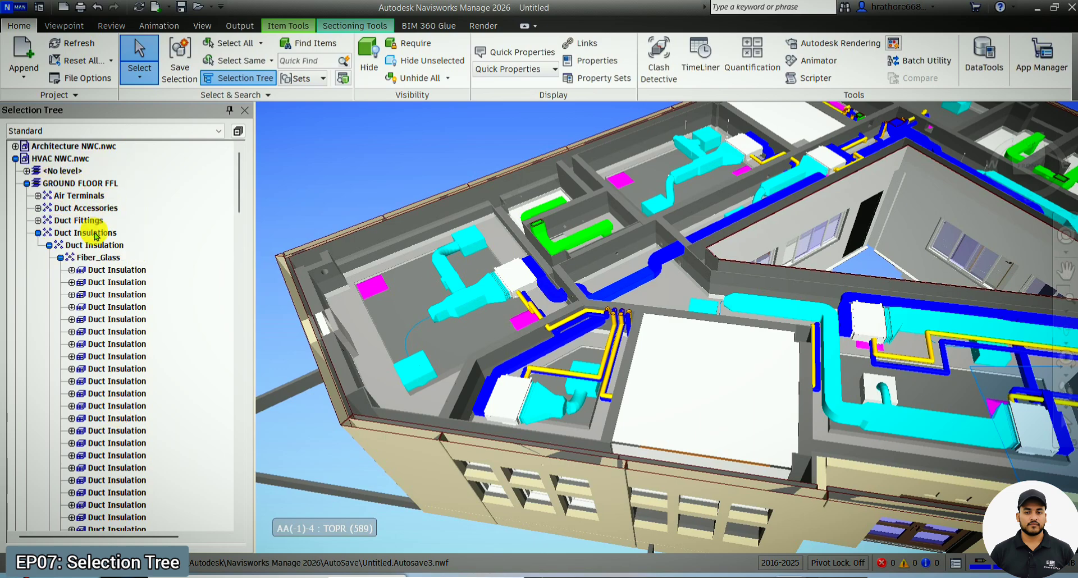
pyautogui.scroll(-10, 112, 292)
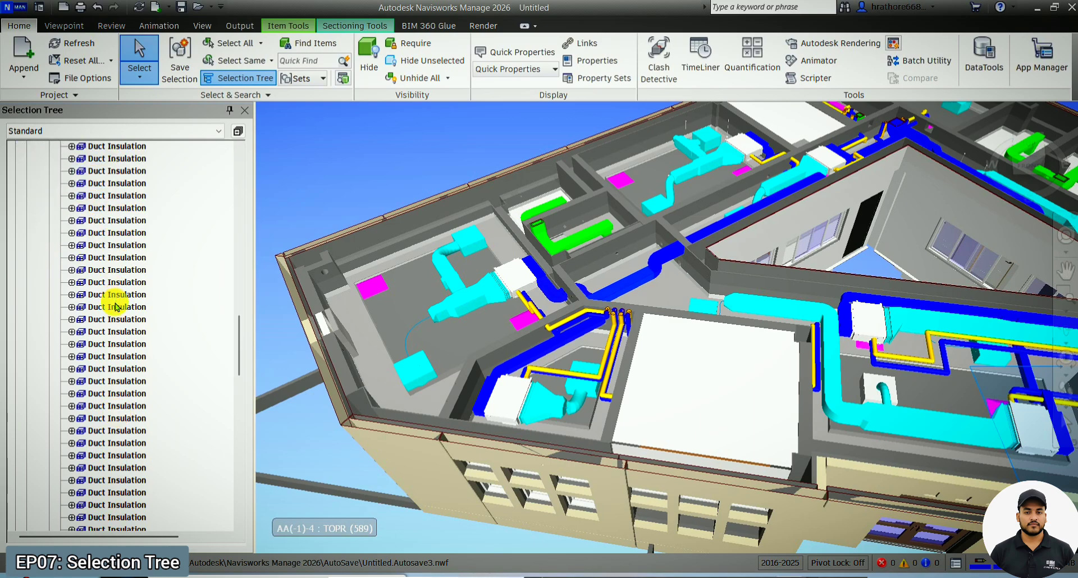
pyautogui.scroll(-18, 116, 307)
pyautogui.scroll(7, 117, 307)
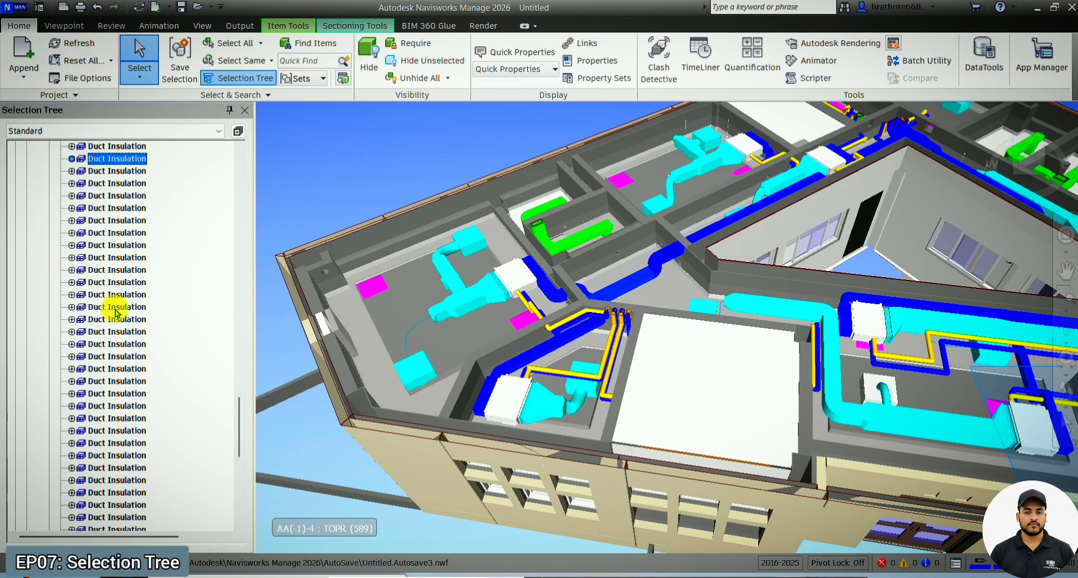
# Step: Override the selected Duct Insulation item's colour with red and clear the selection
pyautogui.rightClick(130, 271)
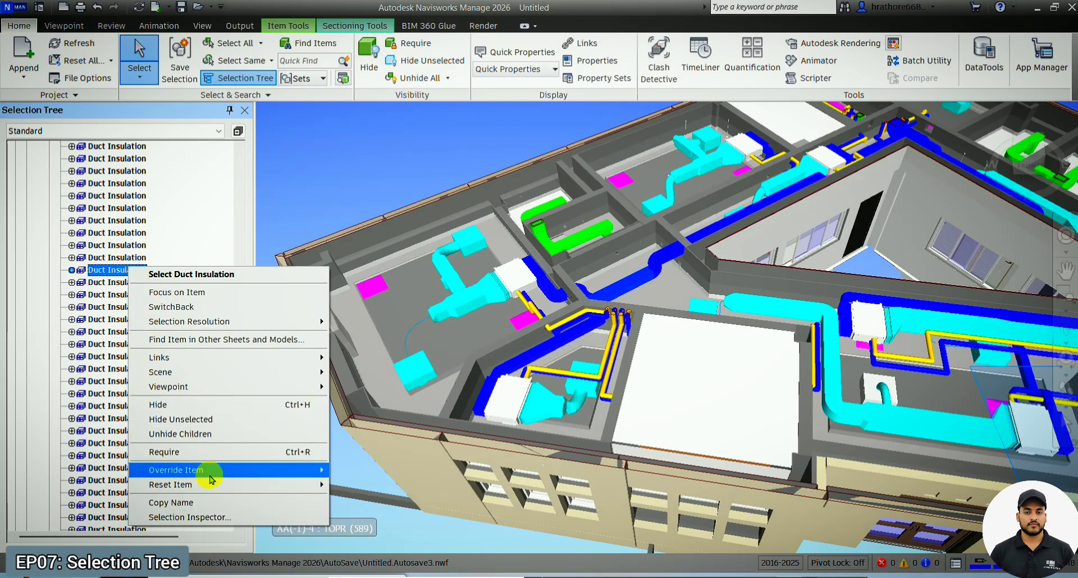
pyautogui.moveTo(211, 477)
pyautogui.click(359, 472)
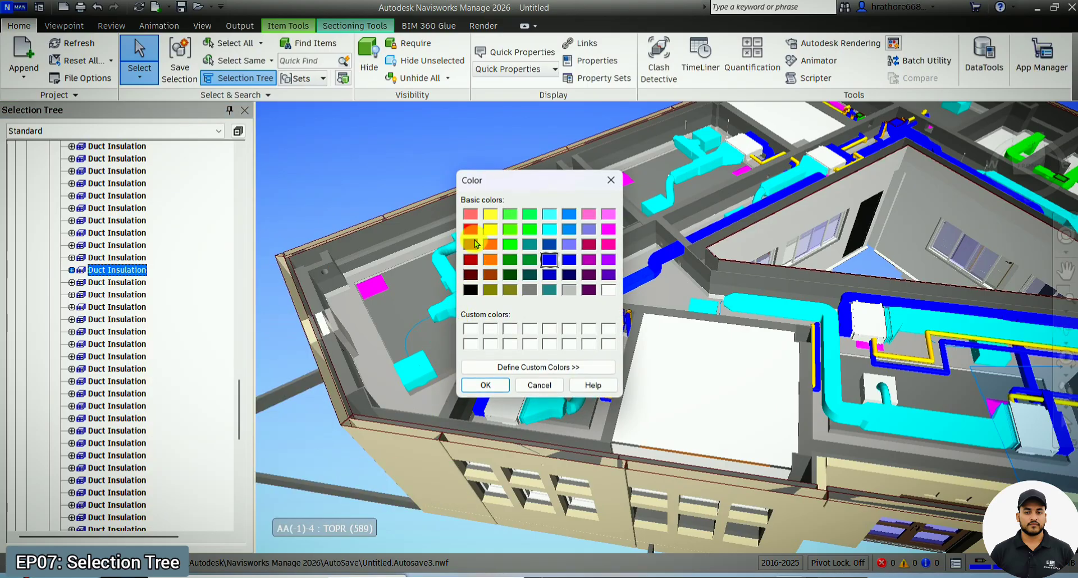
pyautogui.click(470, 229)
pyautogui.click(485, 385)
pyautogui.click(521, 347)
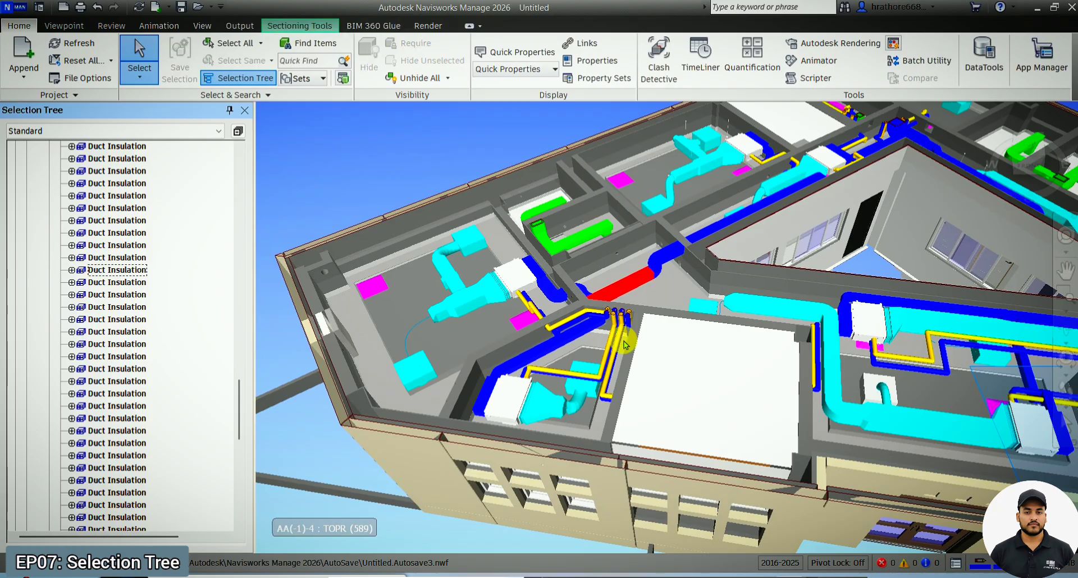
# Step: Collapse the Duct Insulations branch and select the white mechanical equipment unit in the corner room of the model
pyautogui.scroll(10, 119, 377)
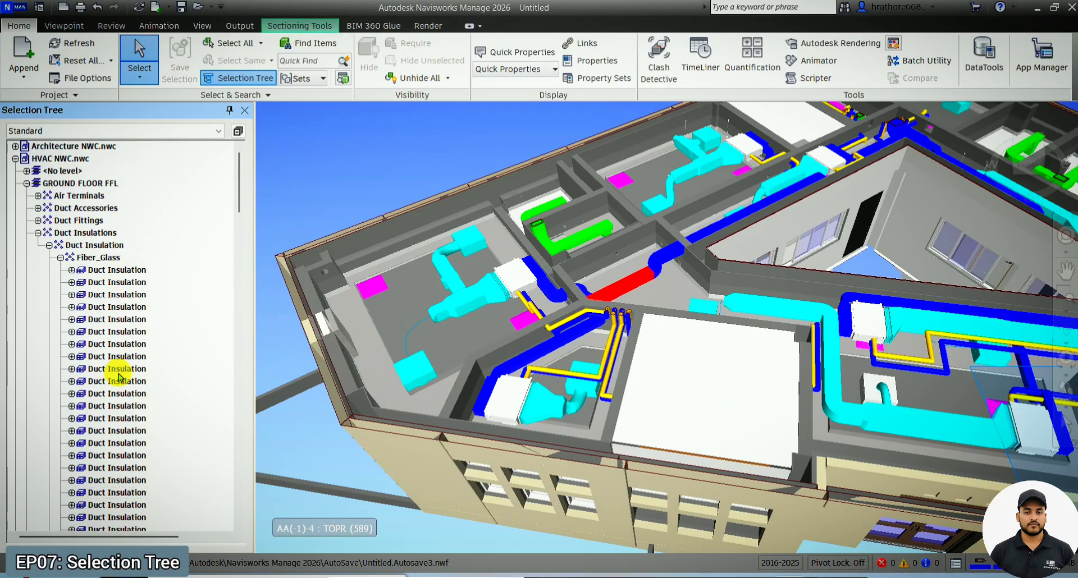
pyautogui.click(38, 233)
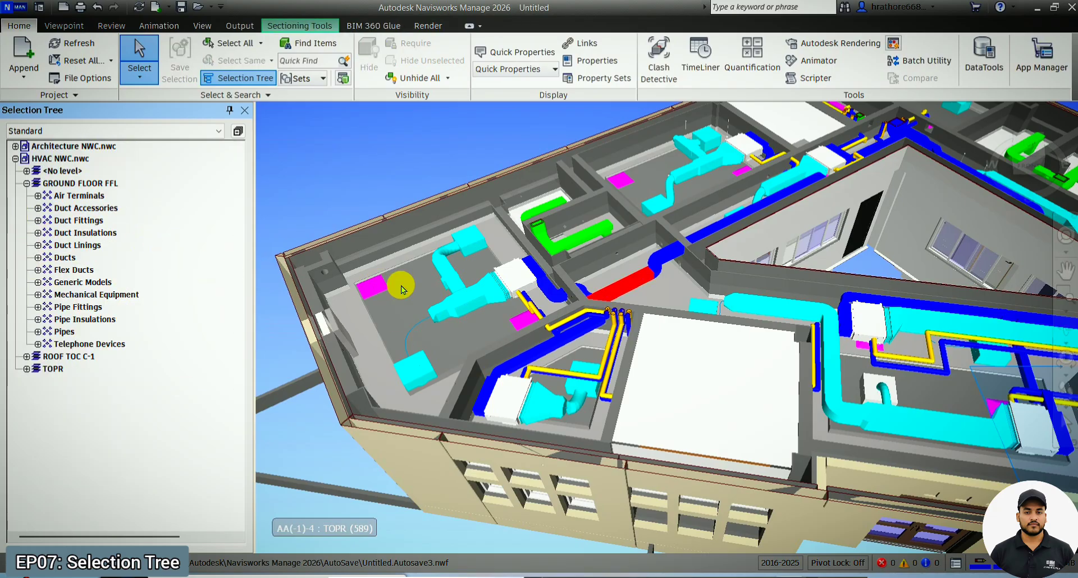
pyautogui.click(520, 274)
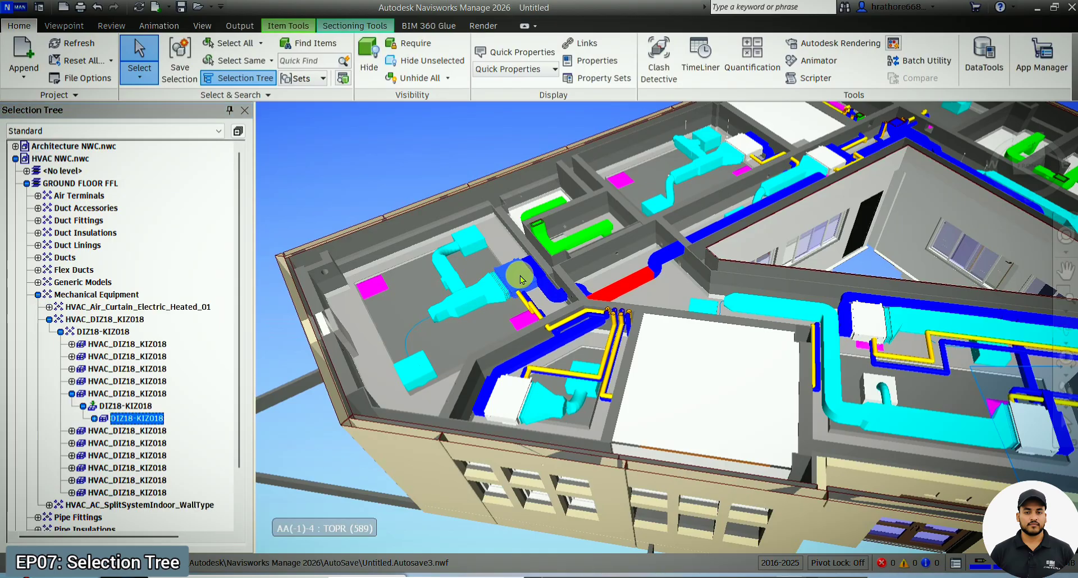
pyautogui.scroll(5, 506, 241)
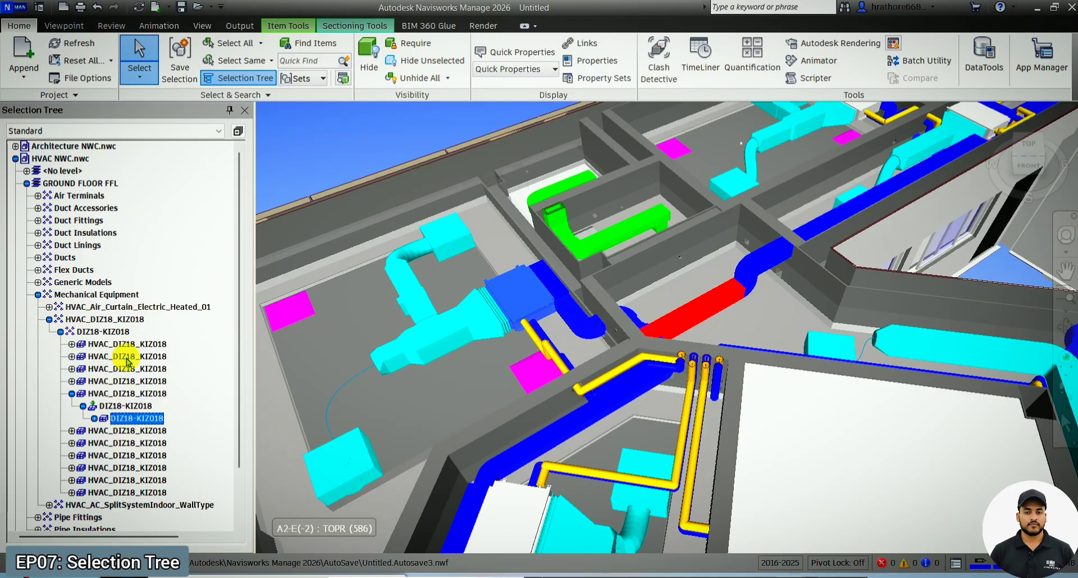
# Step: Show the Properties window and select the exterior concrete cladding wall below the roof edge
pyautogui.click(594, 60)
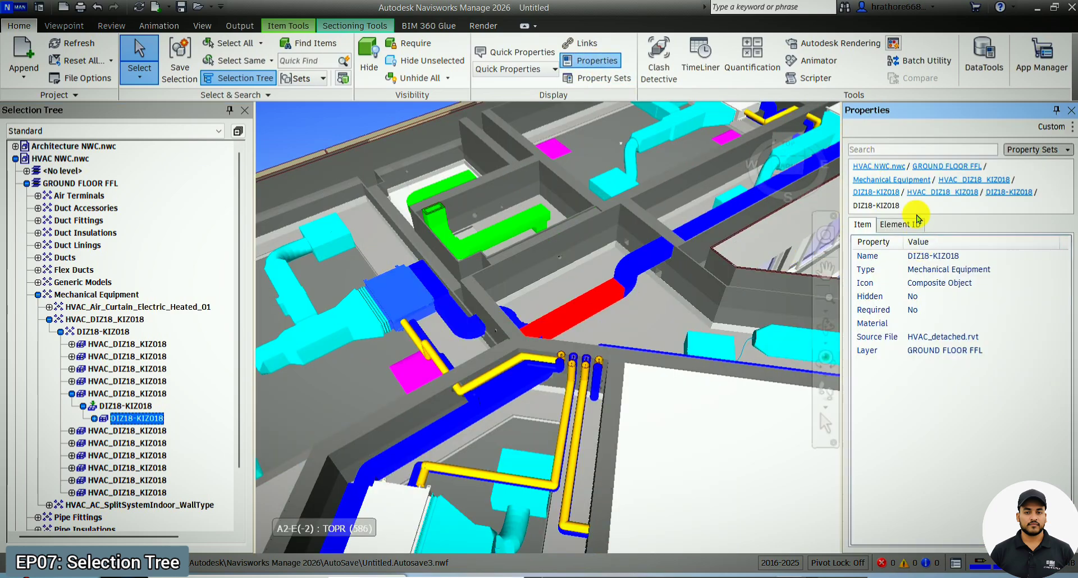
pyautogui.scroll(-5, 558, 236)
pyautogui.click(466, 386)
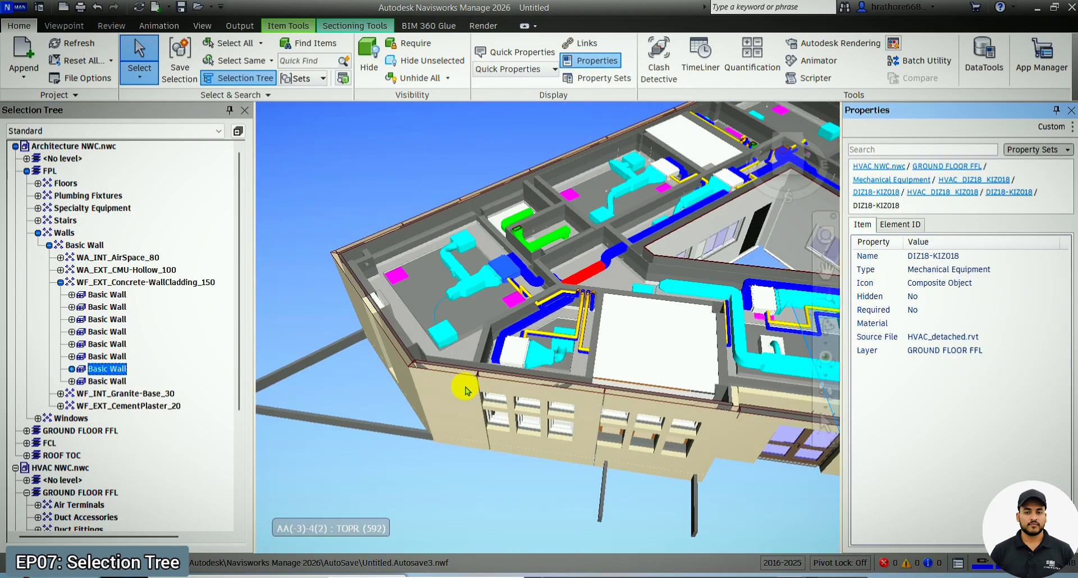